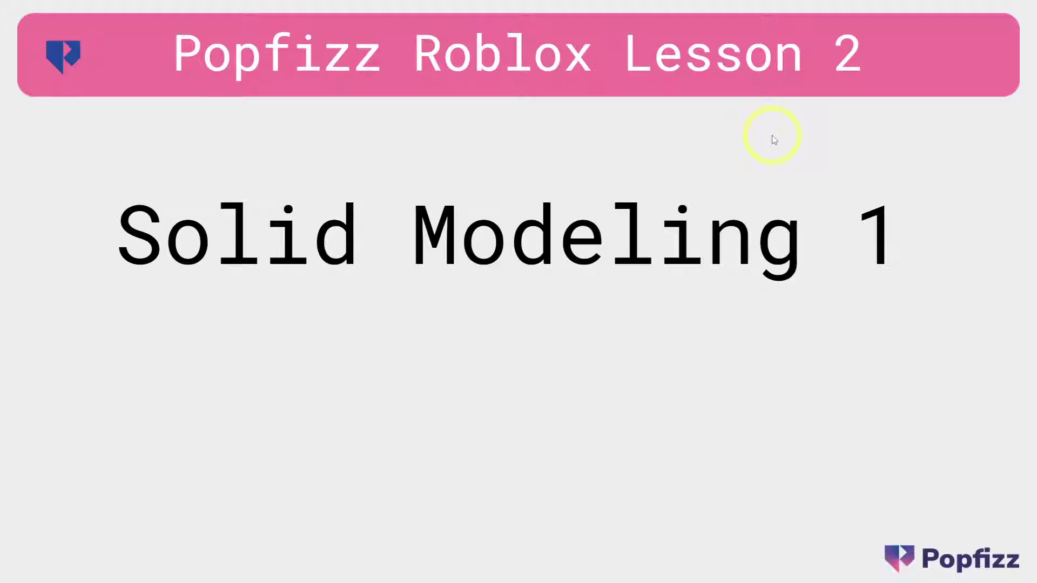
Switch to the Roblox player running the Popfizz Lesson 2 demo and look over the course from the start platform.
{"action": "key", "text": "Right"}
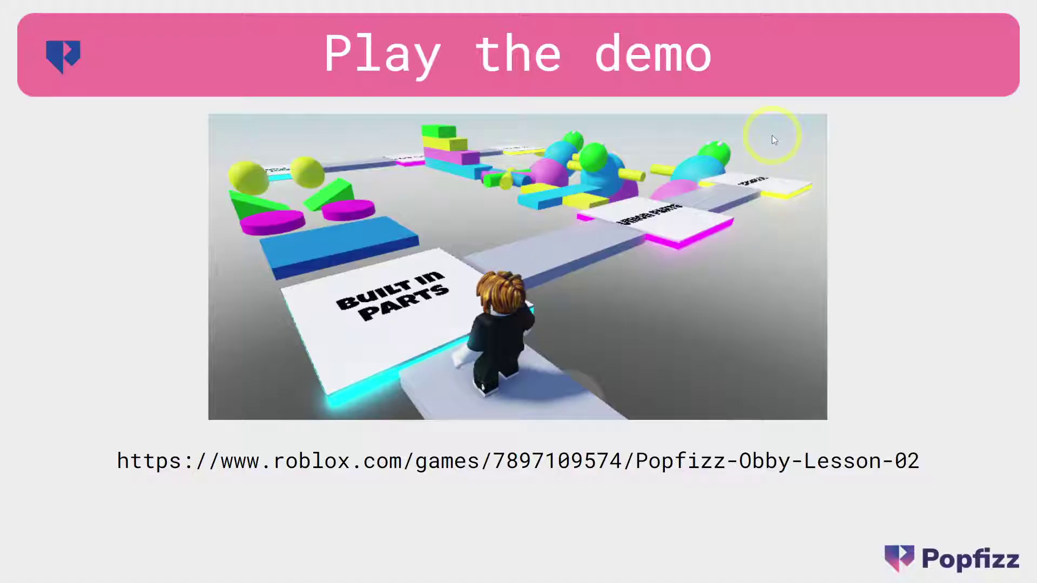
{"action": "key", "text": "alt+Tab"}
{"action": "right_click_drag", "start_coordinate": [772, 135], "coordinate": [769, 135]}
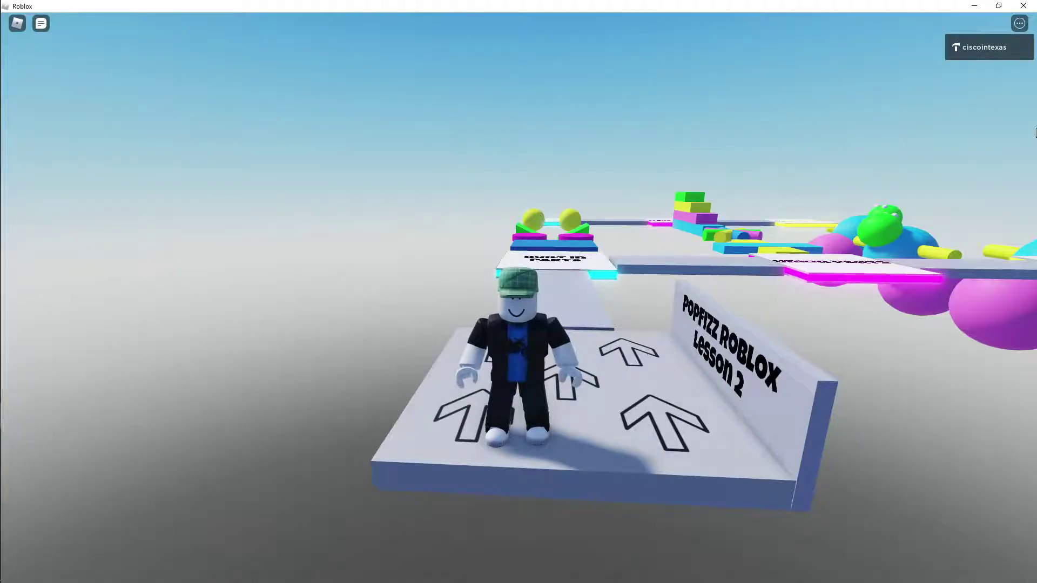
{"action": "right_click_drag", "start_coordinate": [844, 136], "coordinate": [845, 138]}
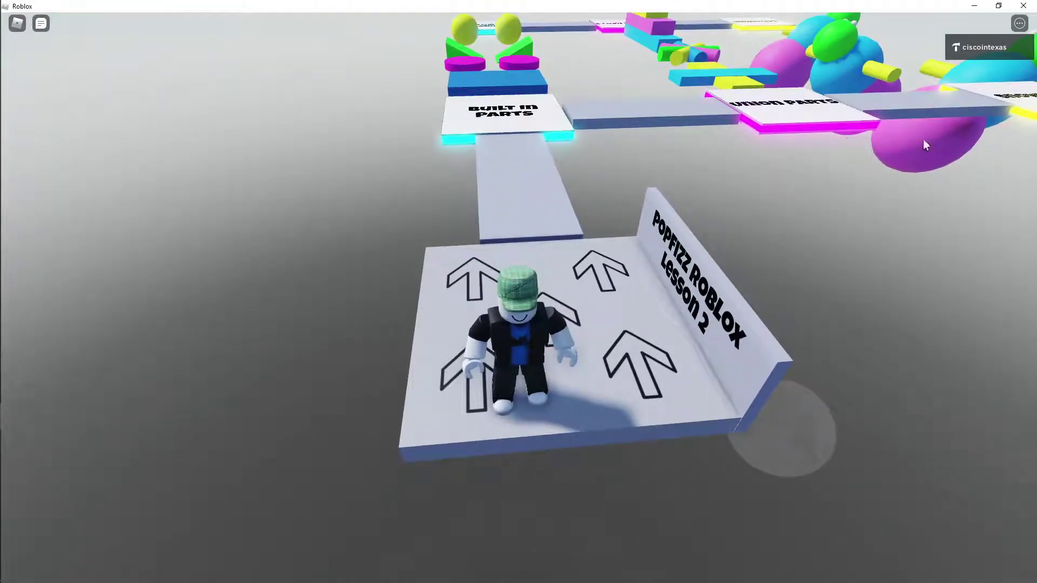
Play through the Built In Parts section, crossing the block, cylinders, wedges and spheres to its far platform.
{"action": "key", "text": "w"}
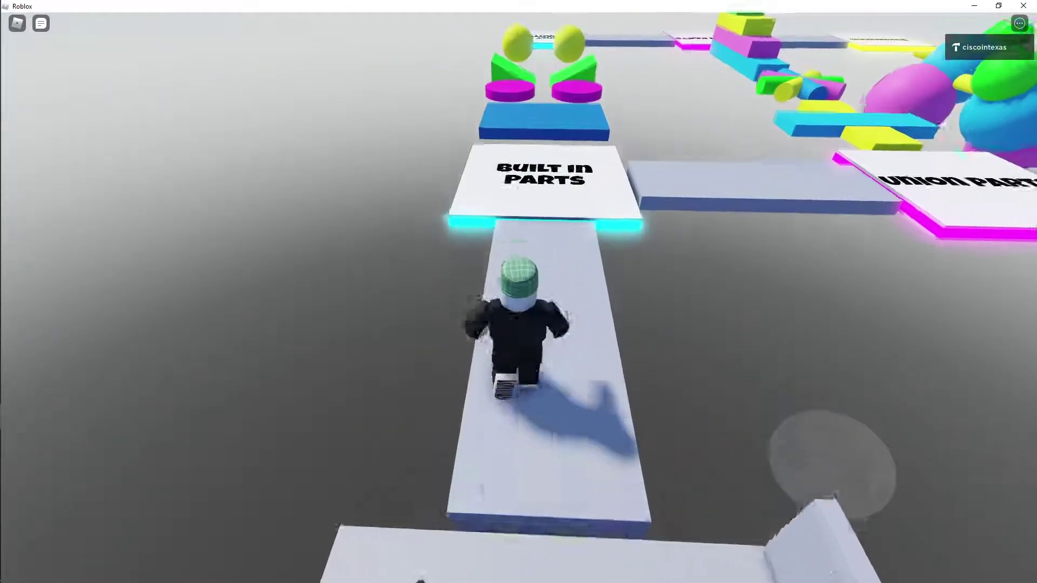
{"action": "key", "text": "w"}
{"action": "key", "text": "space"}
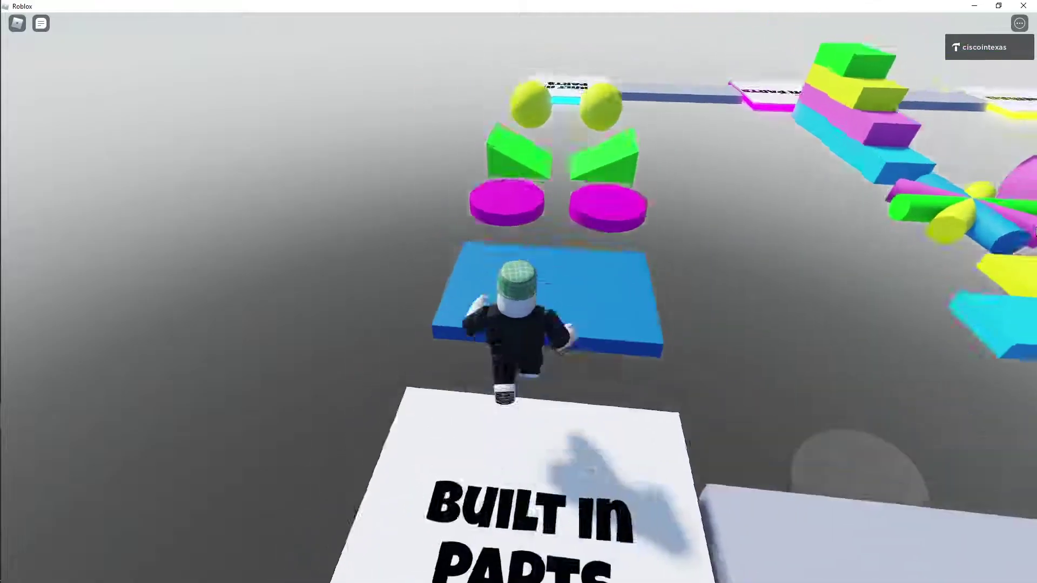
{"action": "key", "text": "w"}
{"action": "key", "text": "space"}
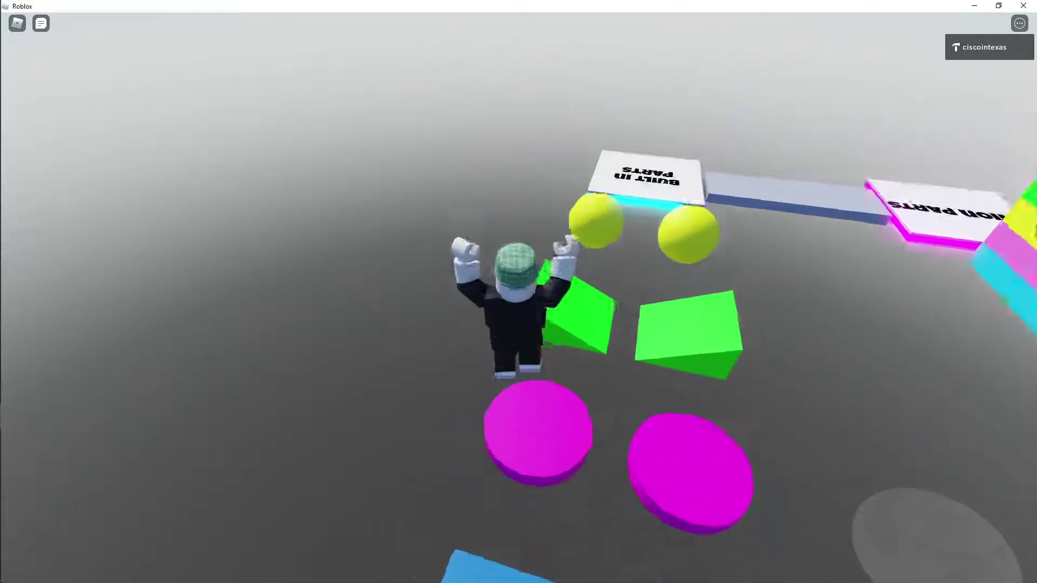
{"action": "key", "text": "w"}
{"action": "key", "text": "space"}
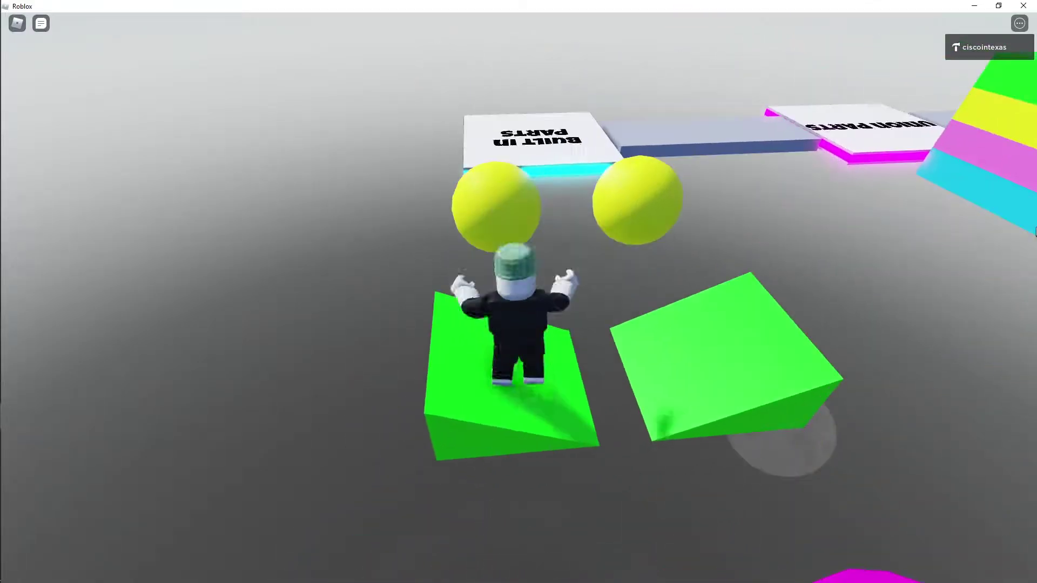
{"action": "key", "text": "w"}
{"action": "key", "text": "space"}
{"action": "key", "text": "space"}
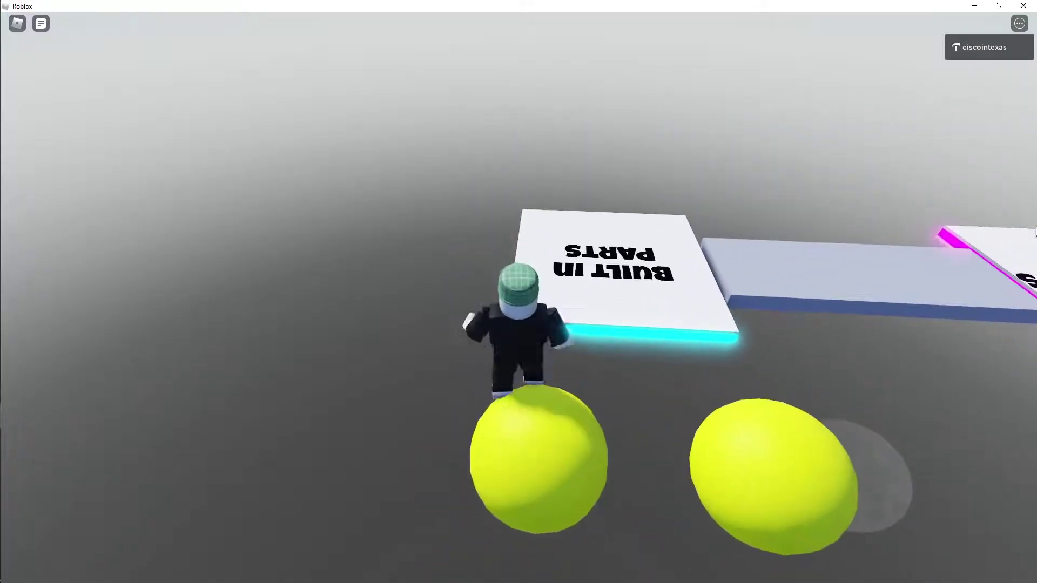
{"action": "key", "text": "Right"}
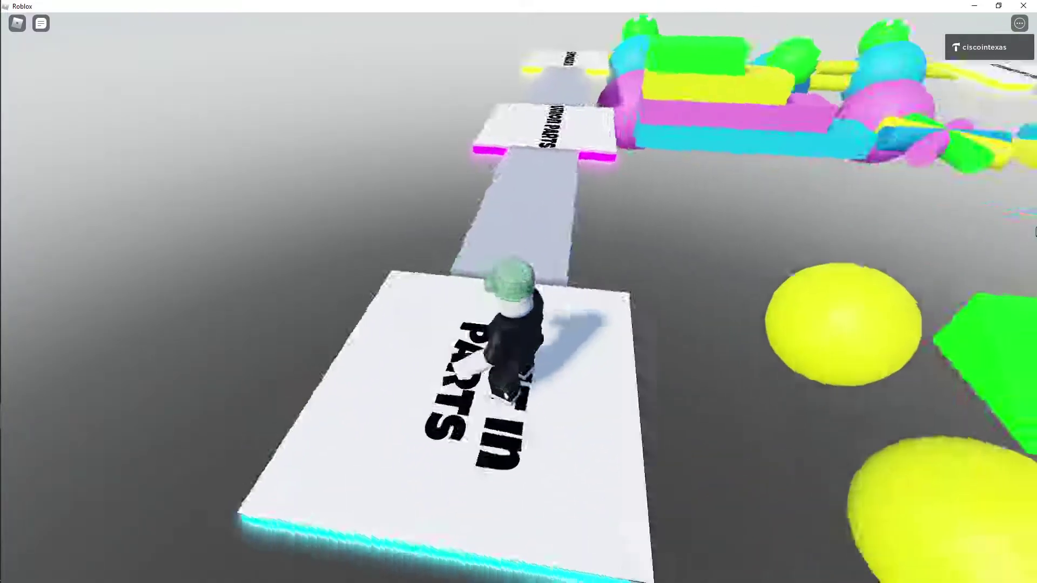
Walk the avatar across the connecting bridge to the Union Parts platform.
{"action": "key", "text": "Left"}
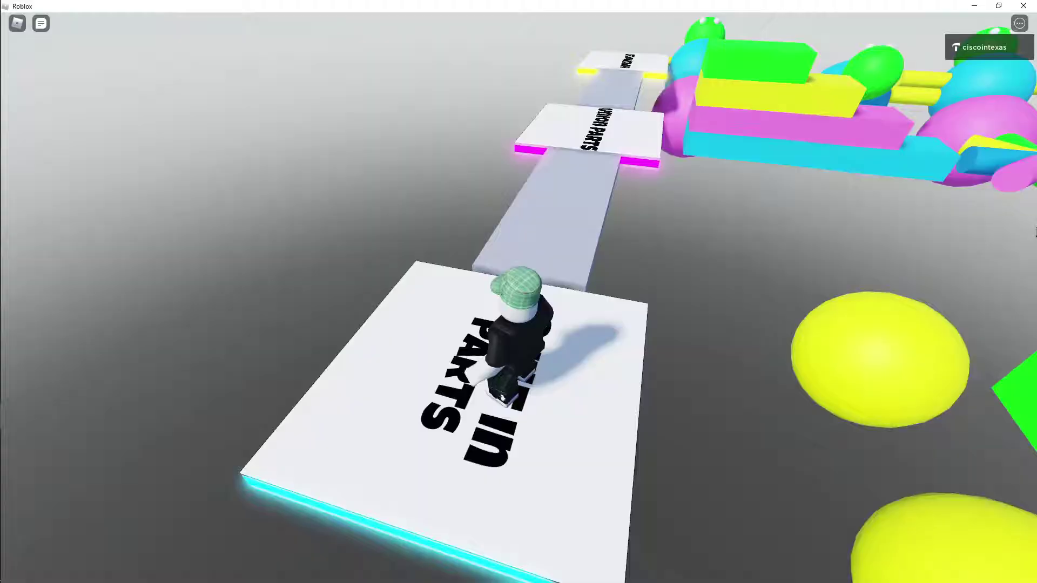
{"action": "key", "text": "Right"}
{"action": "key", "text": "w"}
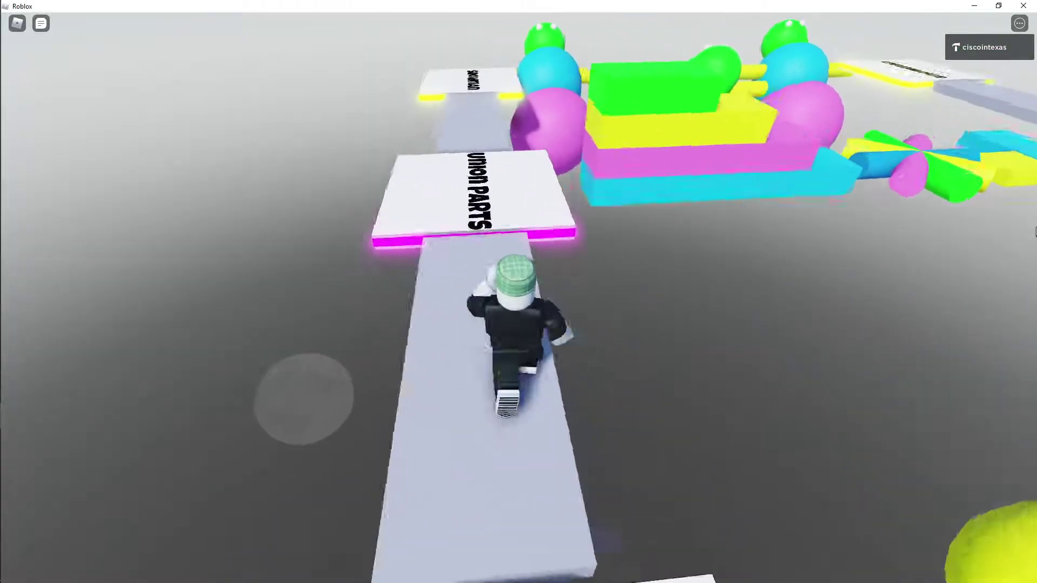
{"action": "key", "text": "Right"}
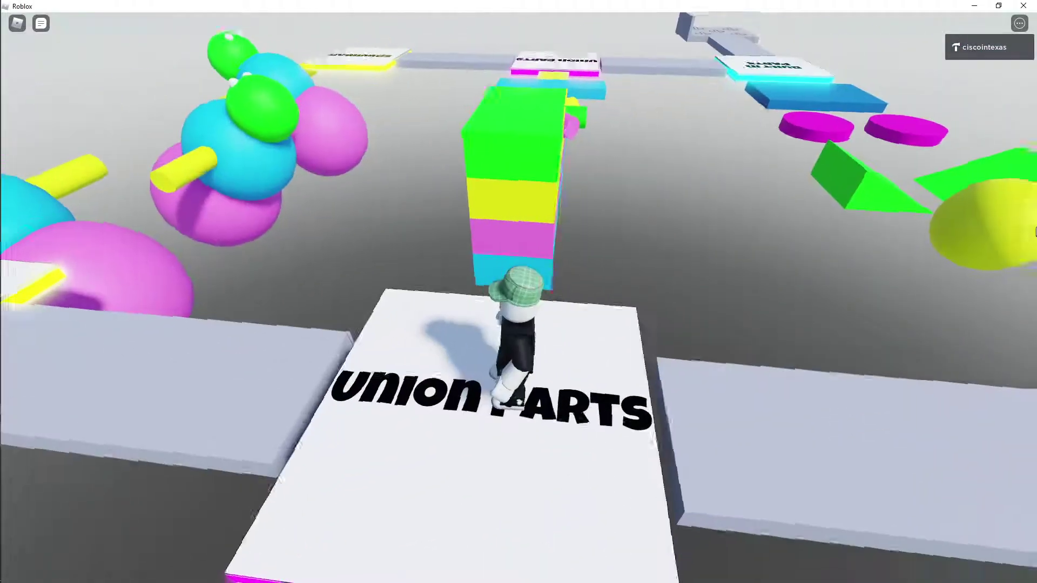
Play through the Union Parts section, crossing the stepped blocks, the cylinder star and the block cross to the opposite platform.
{"action": "key", "text": "Left"}
{"action": "key", "text": "Right"}
{"action": "key", "text": "w"}
{"action": "key", "text": "space"}
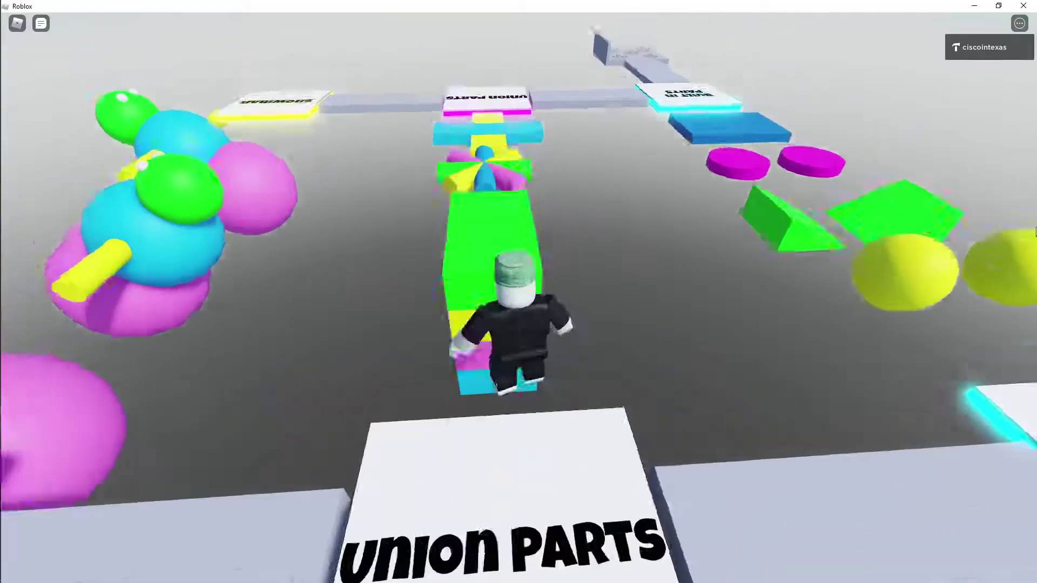
{"action": "key", "text": "Left"}
{"action": "right_click_drag", "start_coordinate": [1035, 232], "coordinate": [1035, 232]}
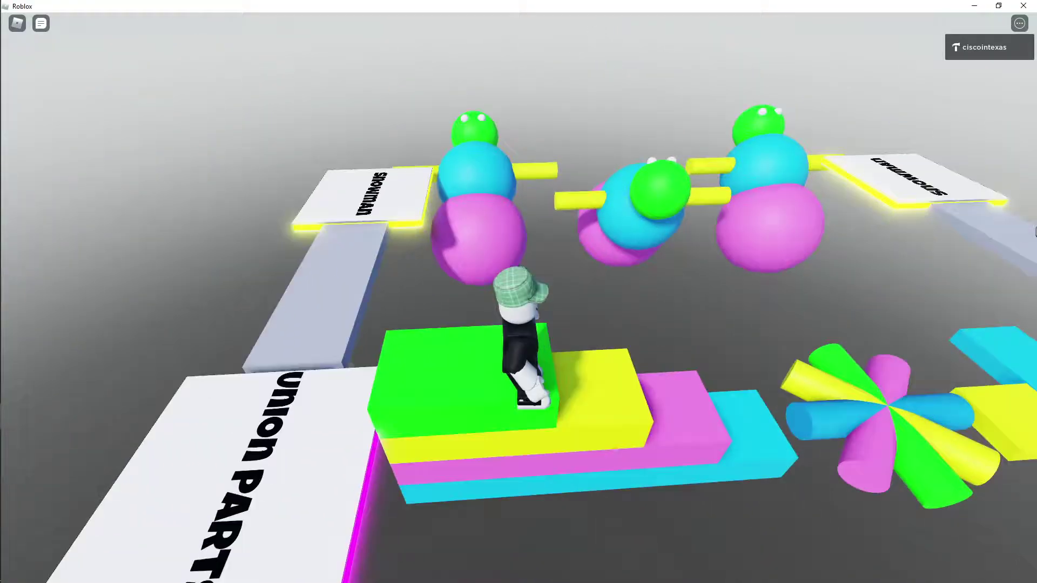
{"action": "scroll", "coordinate": [784, 316], "scroll_direction": "down", "scroll_amount": 2}
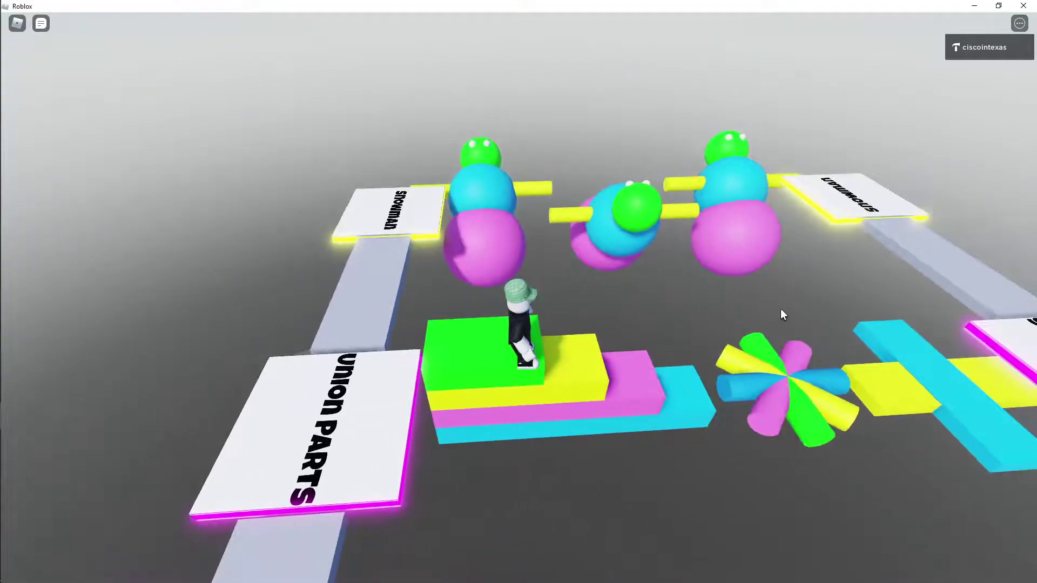
{"action": "right_click_drag", "start_coordinate": [781, 310], "coordinate": [781, 310]}
{"action": "key", "text": "w"}
{"action": "key", "text": "space"}
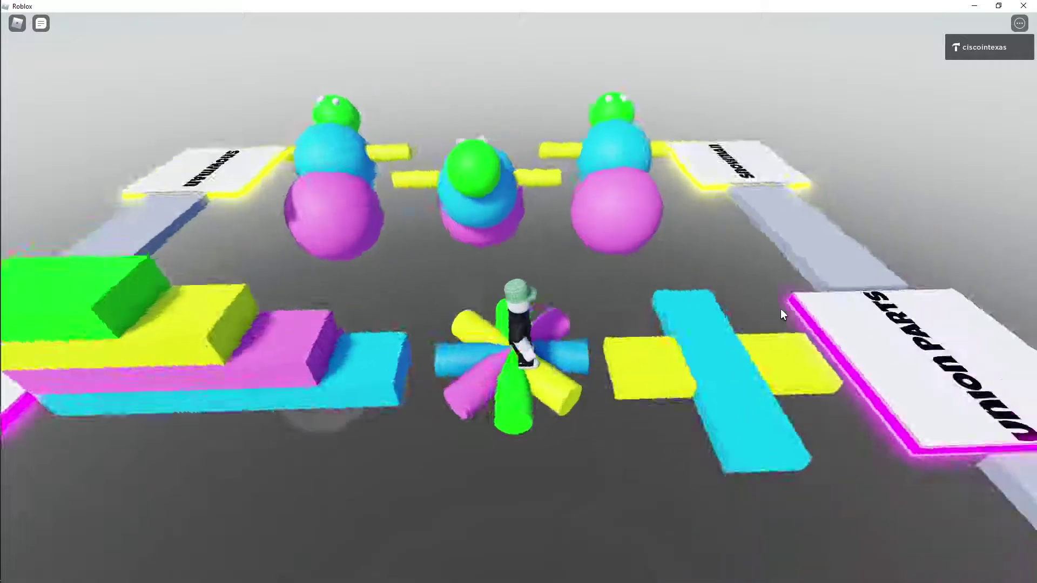
{"action": "key", "text": "w"}
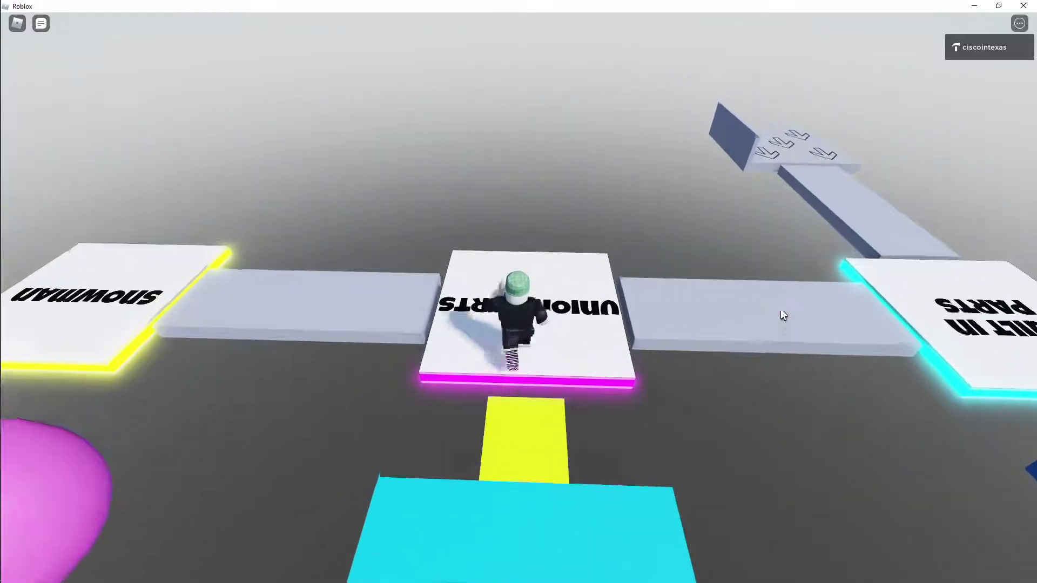
{"action": "right_click_drag", "start_coordinate": [781, 310], "coordinate": [781, 309]}
{"action": "key", "text": "w"}
Play through the Snowman section, crossing the three snowmen towards the far Snowman platform.
{"action": "key", "text": "w"}
{"action": "key", "text": "w"}
{"action": "key", "text": "space"}
{"action": "key", "text": "w"}
{"action": "key", "text": "space"}
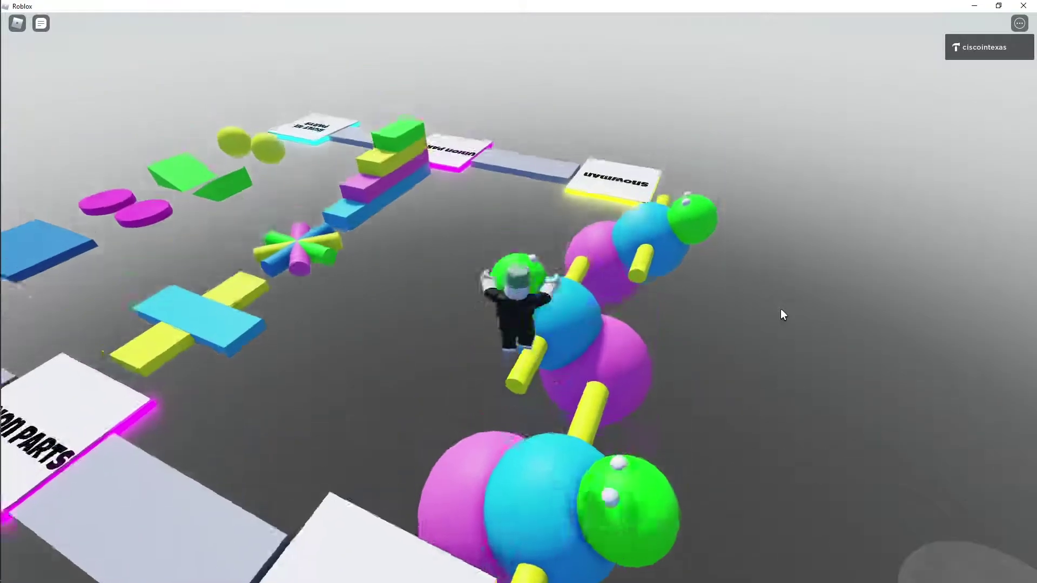
{"action": "key", "text": "w"}
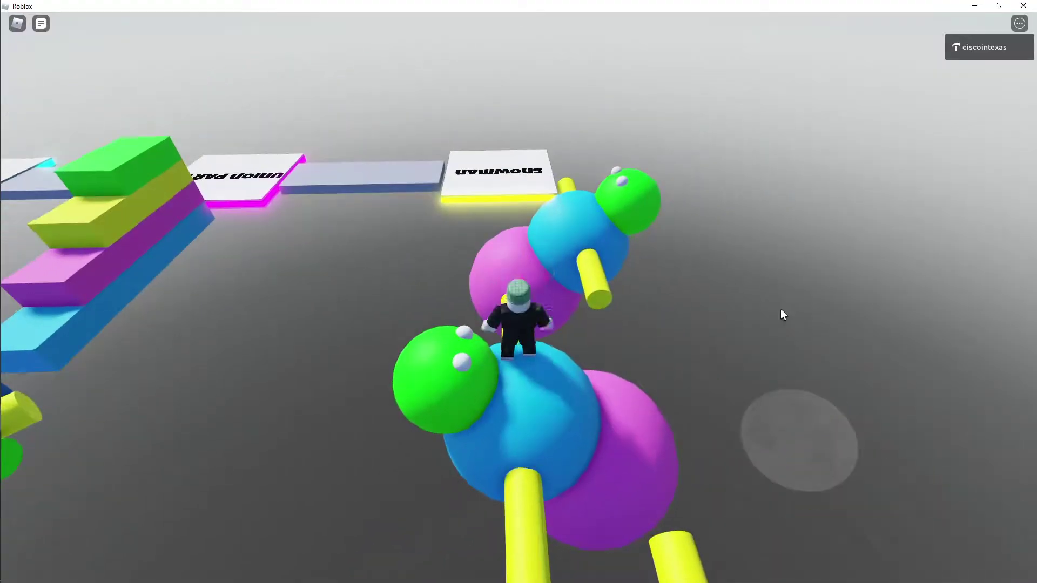
{"action": "key", "text": "w"}
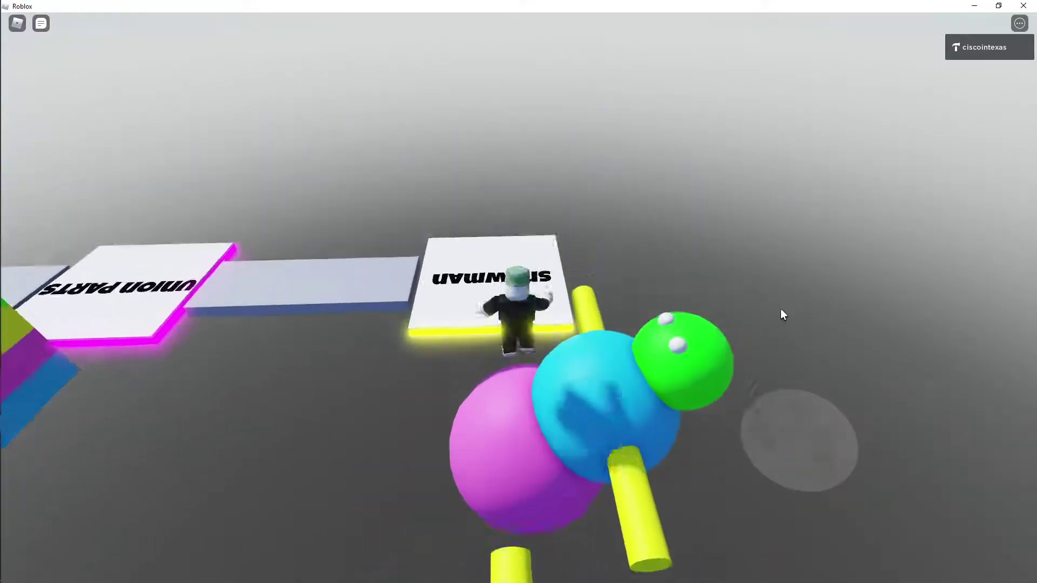
{"action": "key", "text": "w"}
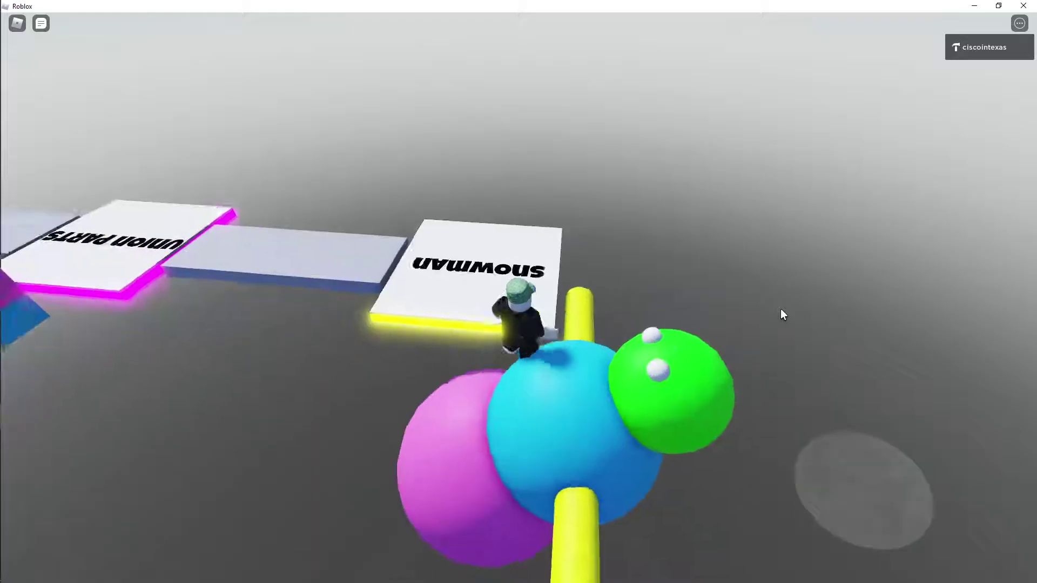
{"action": "key", "text": "w"}
{"action": "key", "text": "Left"}
{"action": "key", "text": "Right"}
{"action": "key", "text": "Right"}
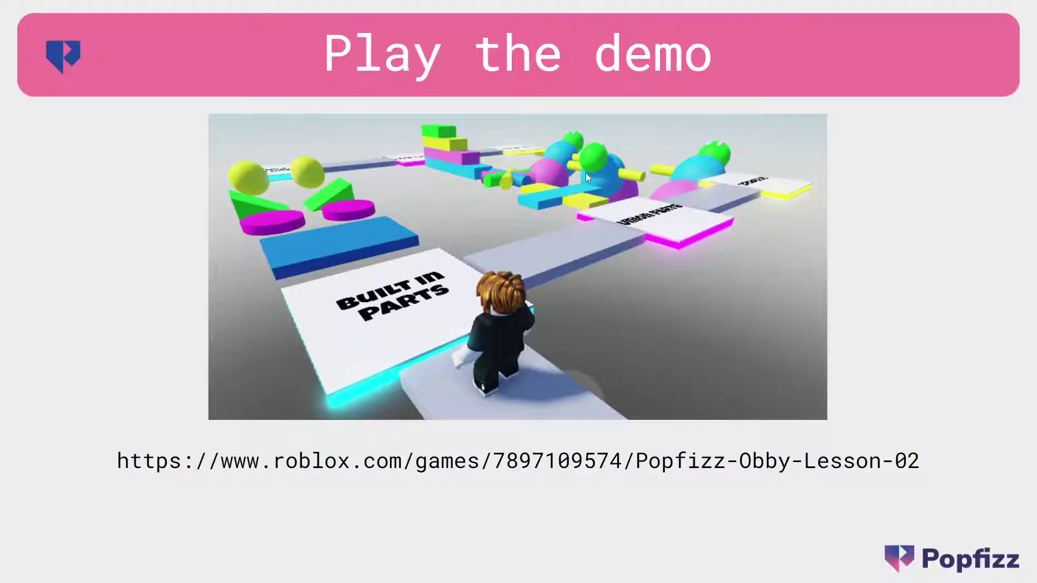
Switch to Roblox Studio and create a new place from the Baseplate template.
{"action": "key", "text": "alt+Tab"}
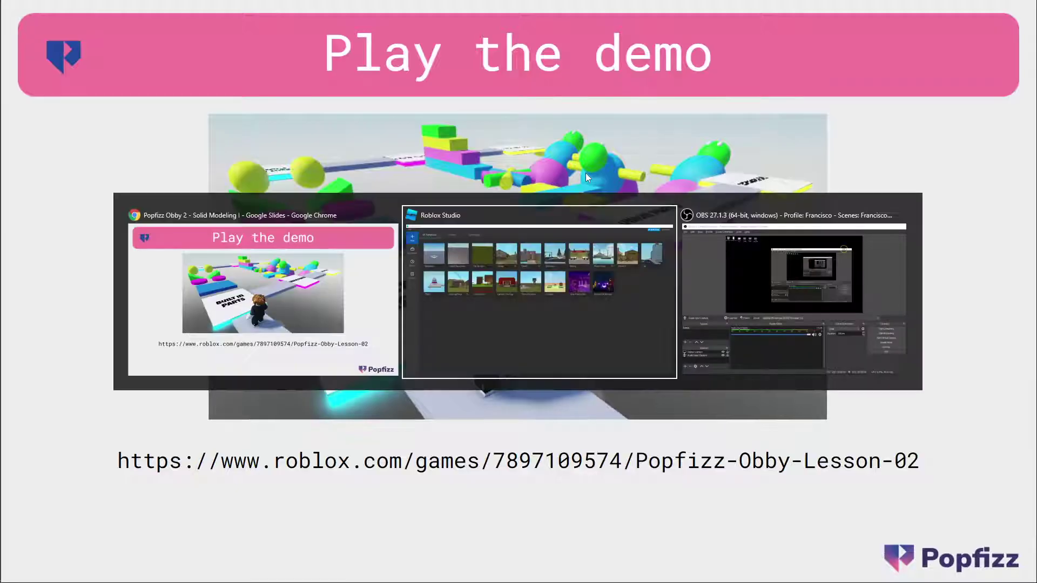
{"action": "left_click", "coordinate": [569, 290]}
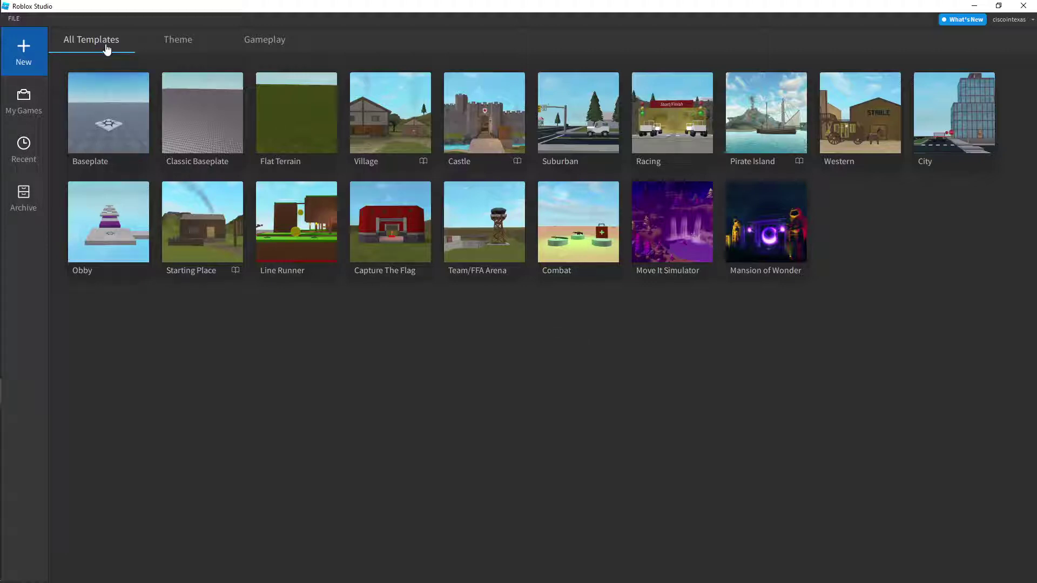
{"action": "left_click", "coordinate": [104, 130]}
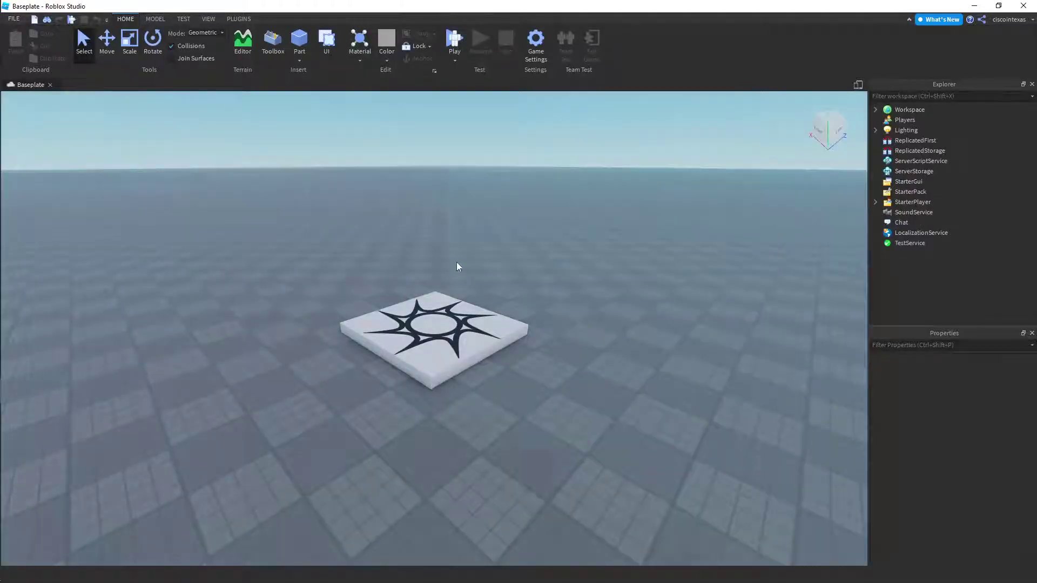
Delete the Baseplate part from the Workspace.
{"action": "mouse_move", "coordinate": [456, 259]}
{"action": "right_mouse_down"}
{"action": "mouse_move", "coordinate": [456, 270]}
{"action": "mouse_move", "coordinate": [456, 259]}
{"action": "right_mouse_up"}
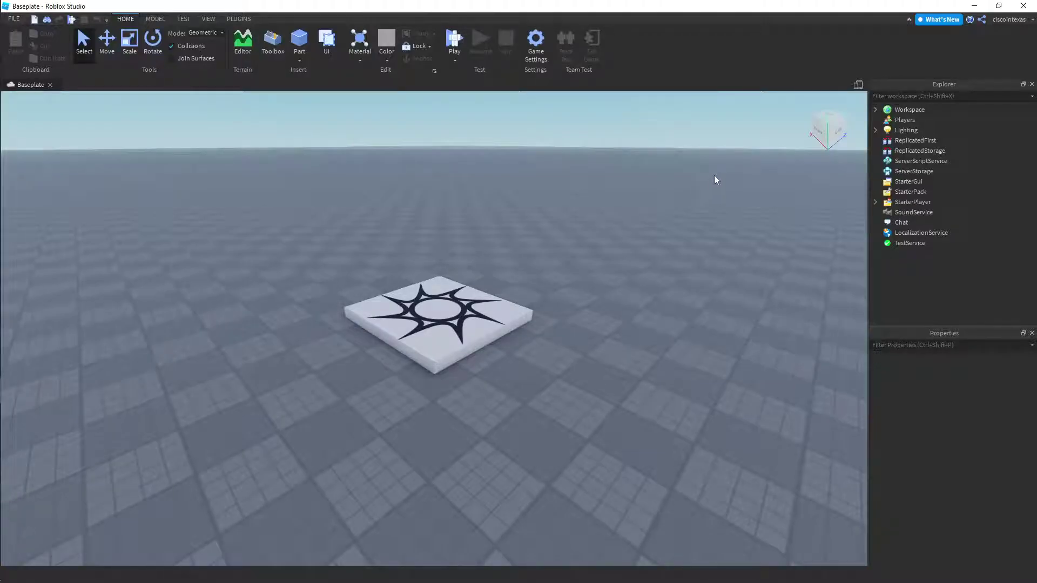
{"action": "mouse_move", "coordinate": [871, 110]}
{"action": "left_click", "coordinate": [875, 110]}
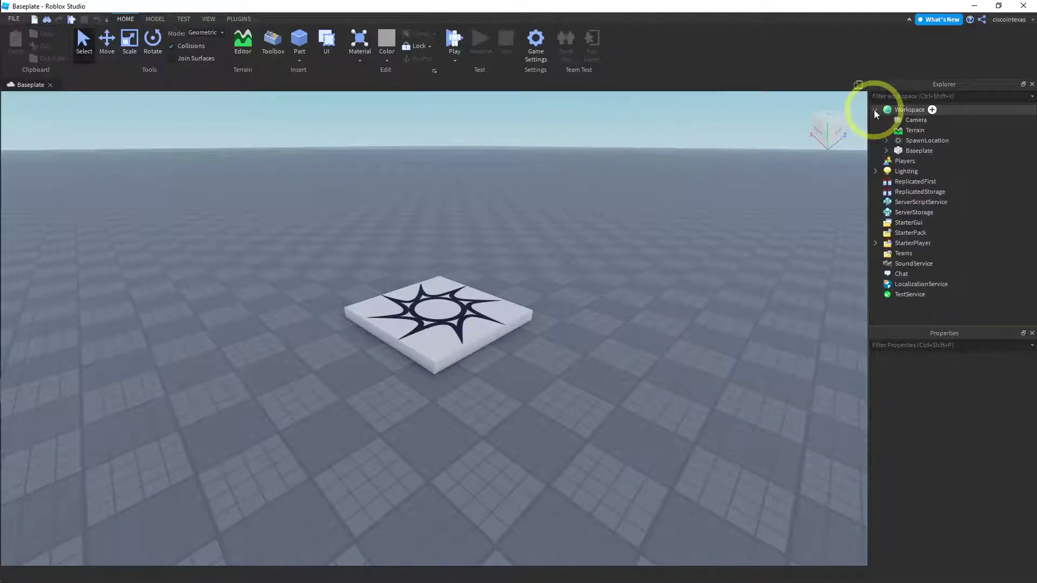
{"action": "left_click", "coordinate": [909, 153]}
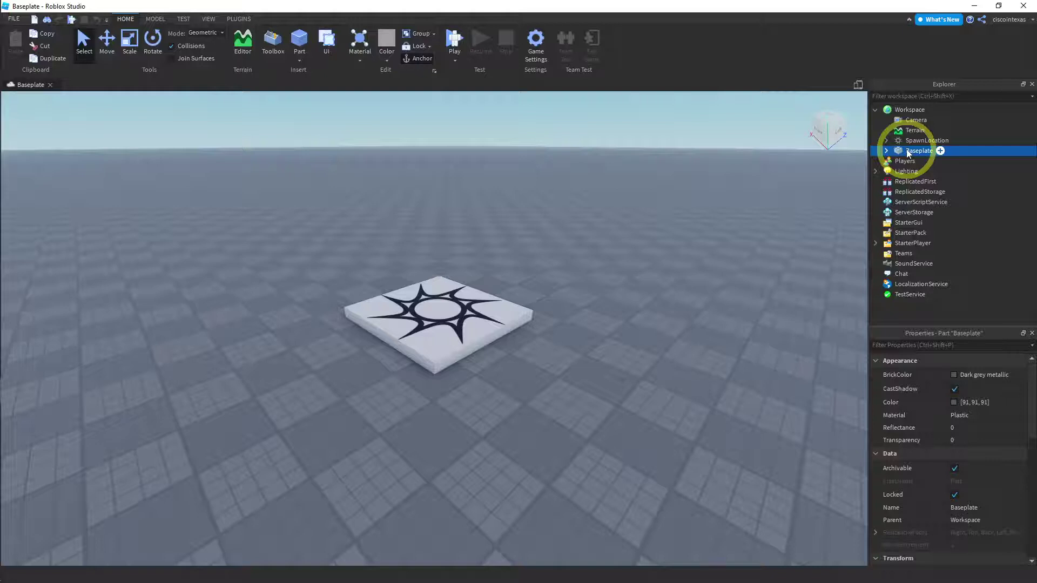
{"action": "right_click", "coordinate": [908, 153]}
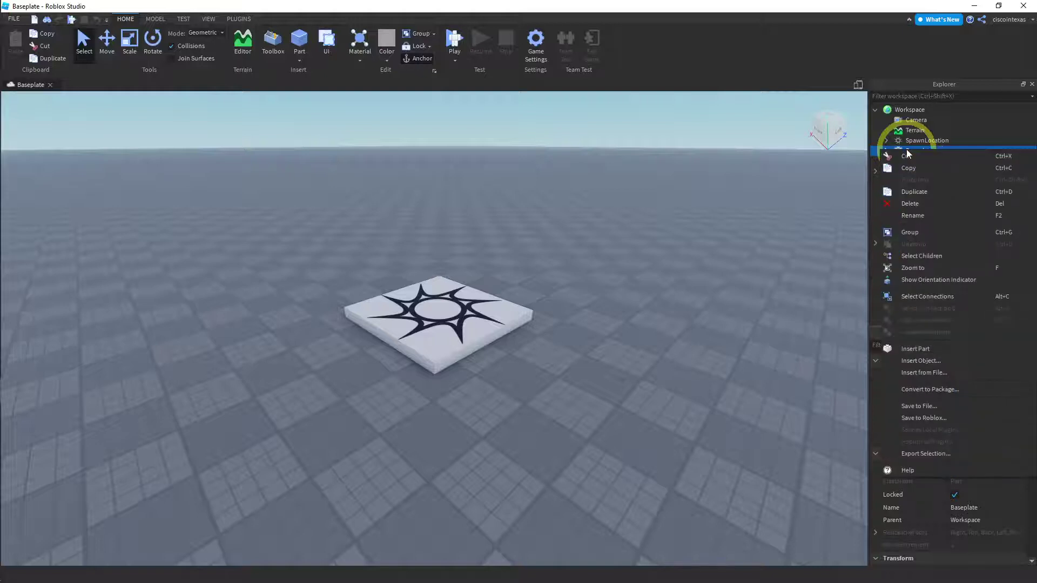
{"action": "left_click", "coordinate": [908, 204]}
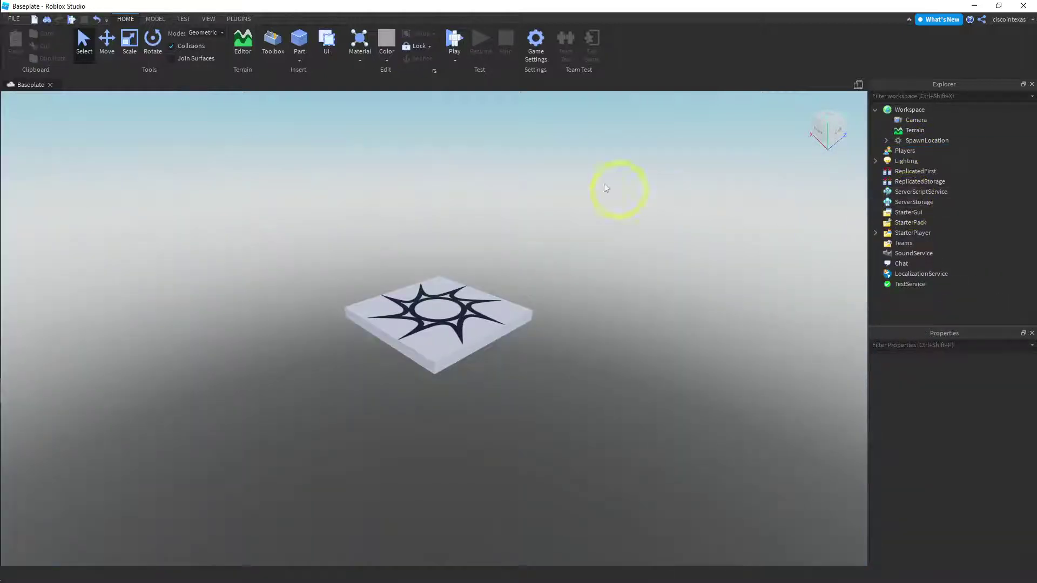
Examine the spawn location from different angles by turning and moving the camera around it.
{"action": "middle_click_drag", "start_coordinate": [485, 214], "coordinate": [566, 222]}
{"action": "right_click_drag", "start_coordinate": [565, 220], "coordinate": [507, 443]}
{"action": "key", "text": "a"}
{"action": "key", "text": "d"}
{"action": "key", "text": "q"}
{"action": "key", "text": "w"}
{"action": "key", "text": "e"}
{"action": "key", "text": "q"}
{"action": "right_click_drag", "start_coordinate": [540, 374], "coordinate": [545, 372]}
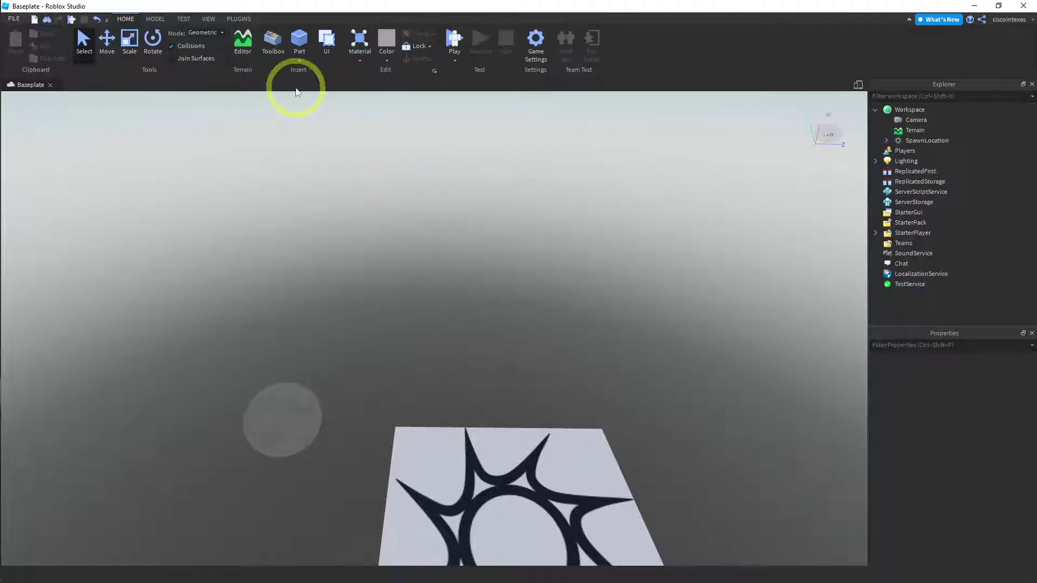
Insert a block part into the Workspace near the spawn location.
{"action": "left_click", "coordinate": [303, 61]}
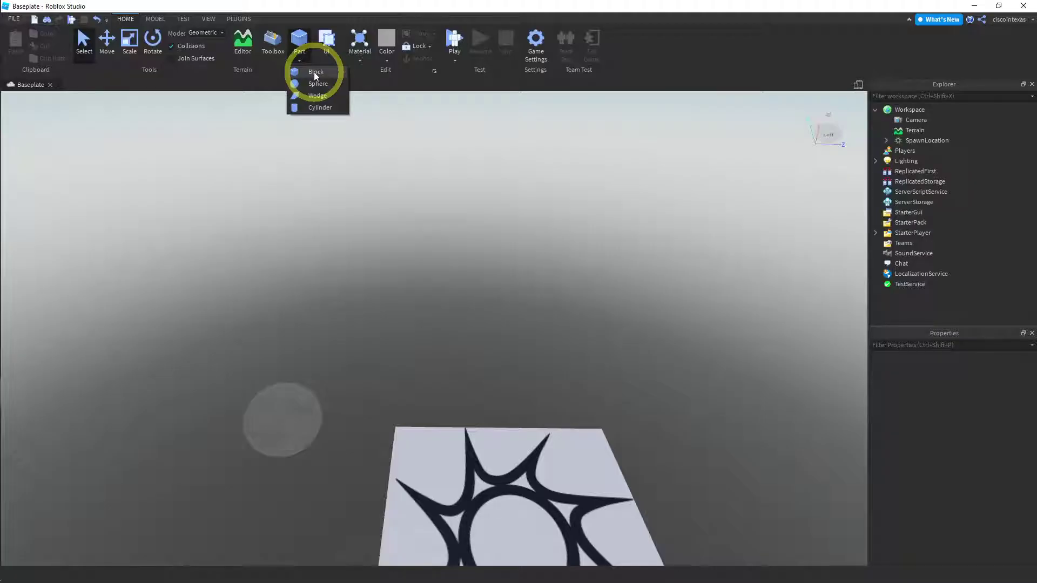
{"action": "left_click", "coordinate": [316, 73]}
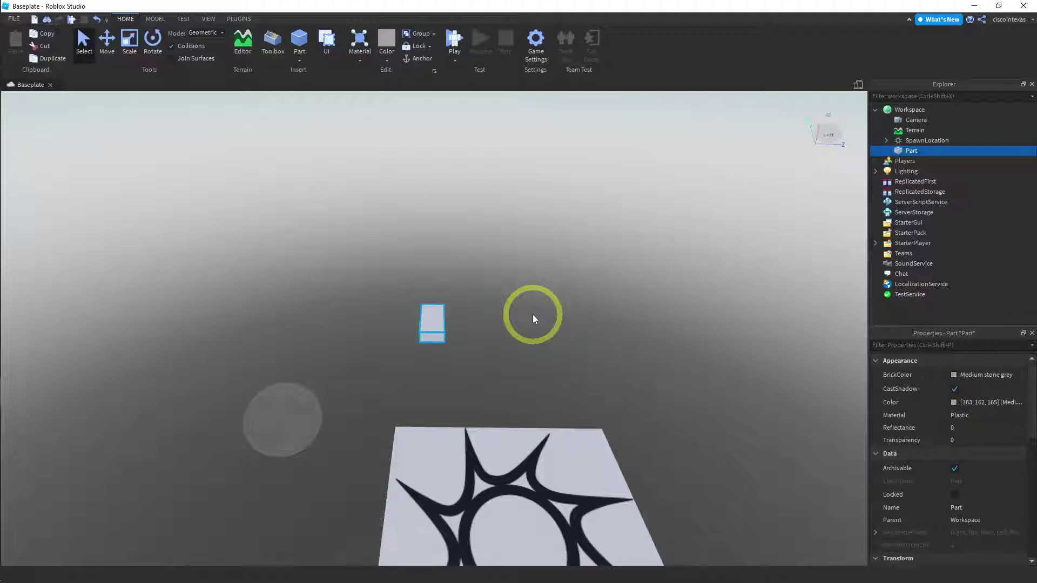
Reposition the part with the Move tool so it lines up with the spawn location across a gap, at position 16, 0.5, 0.
{"action": "left_click", "coordinate": [107, 43]}
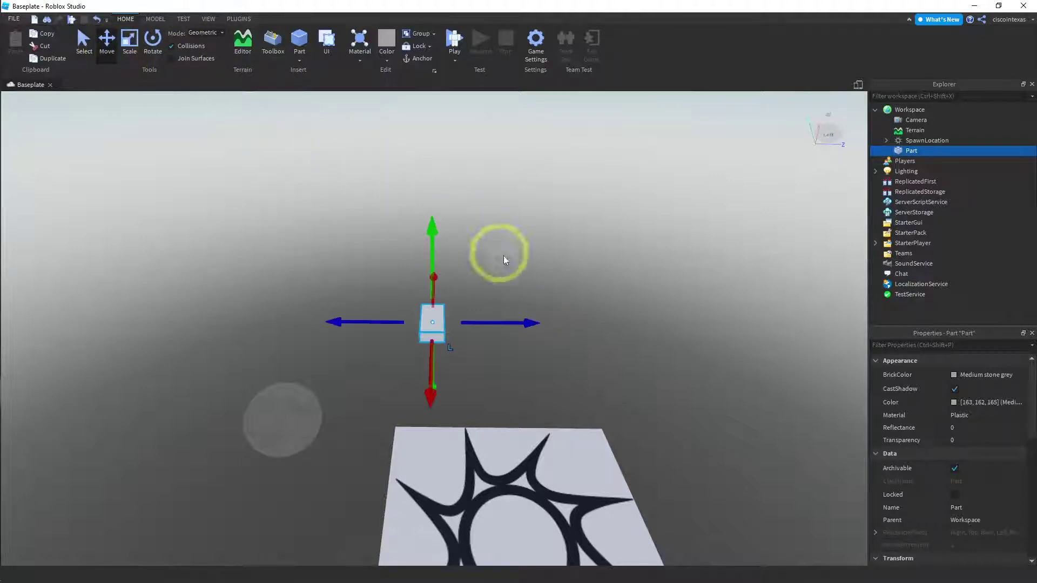
{"action": "left_click_drag", "start_coordinate": [533, 325], "coordinate": [574, 335]}
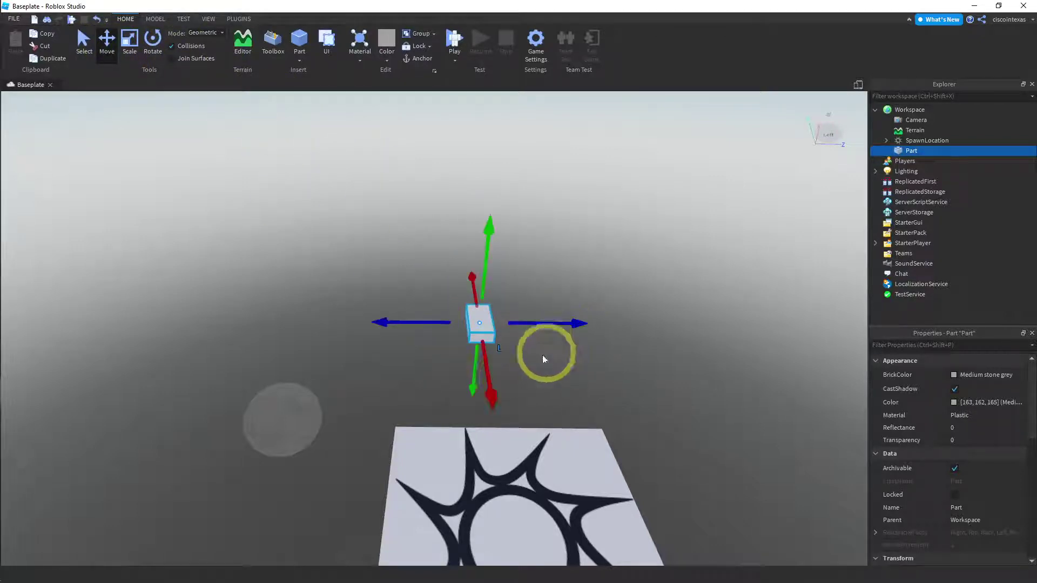
{"action": "left_click_drag", "start_coordinate": [486, 396], "coordinate": [505, 478]}
{"action": "key", "text": "a"}
{"action": "key", "text": "d"}
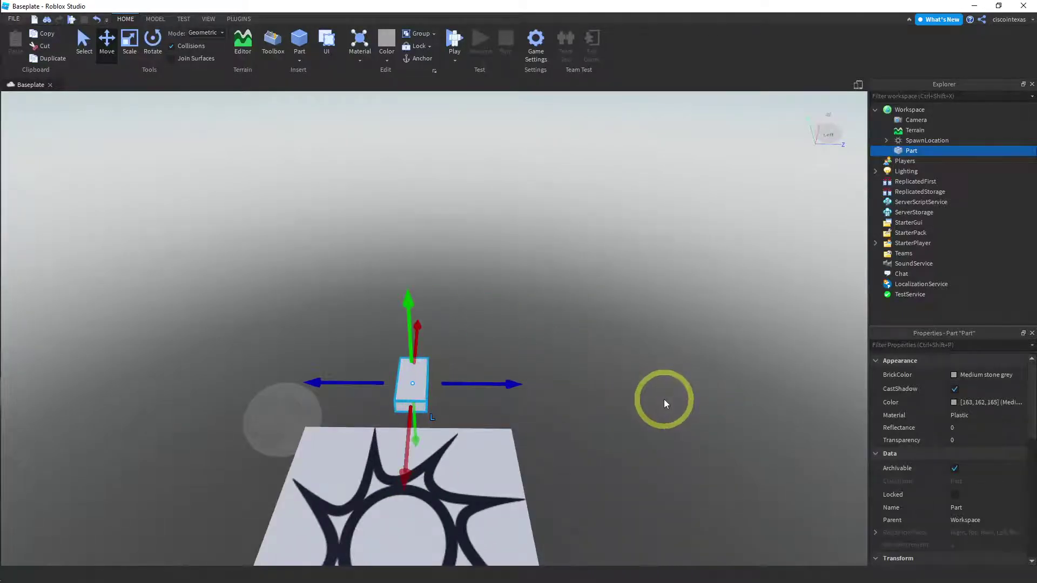
{"action": "left_click_drag", "start_coordinate": [407, 480], "coordinate": [412, 410]}
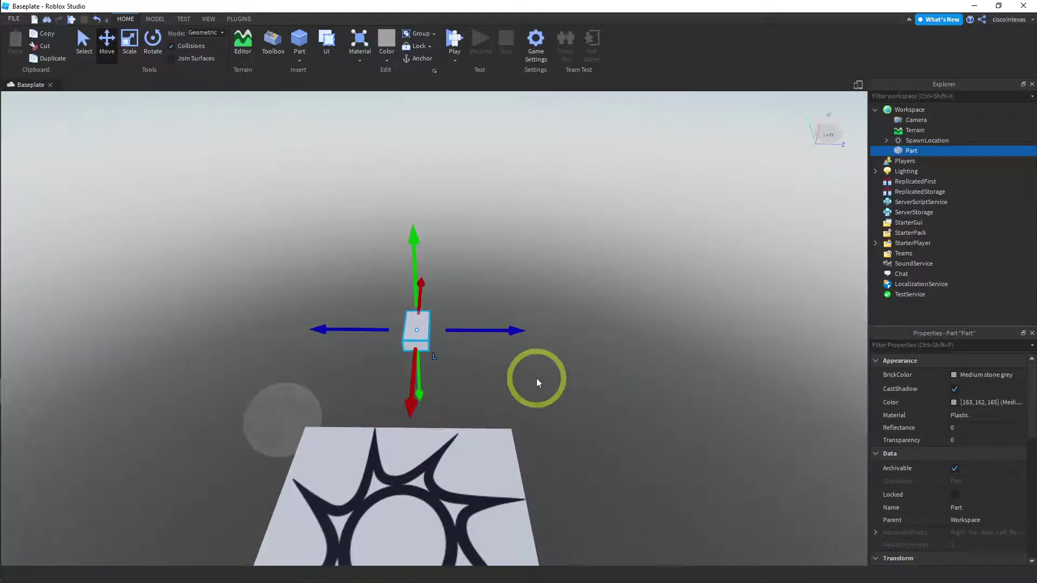
Try to stretch the part lengthwise toward the spawn location with the Scale tool and undo the resize.
{"action": "left_click", "coordinate": [130, 40]}
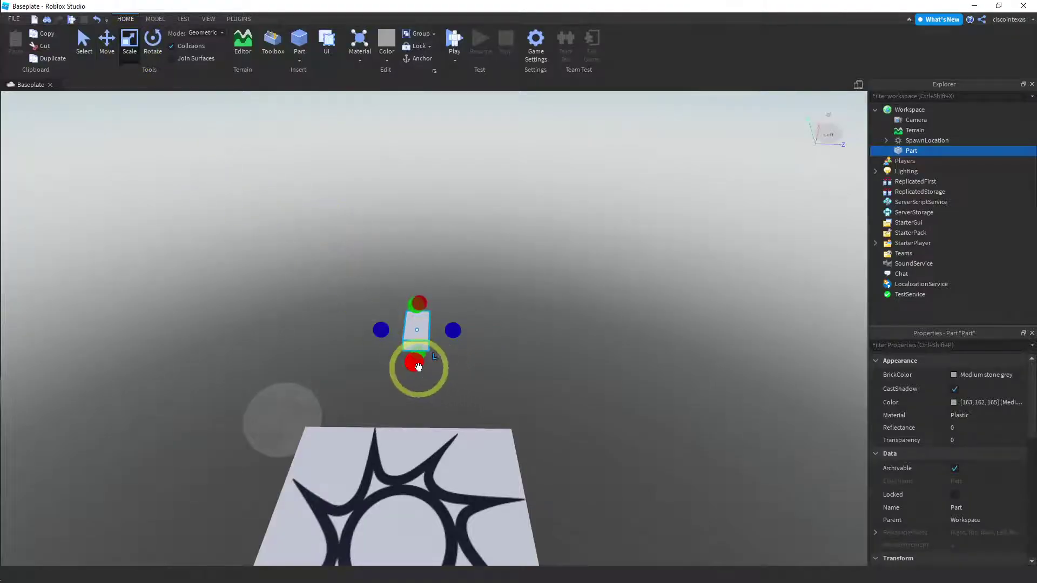
{"action": "left_click_drag", "start_coordinate": [415, 362], "coordinate": [419, 434]}
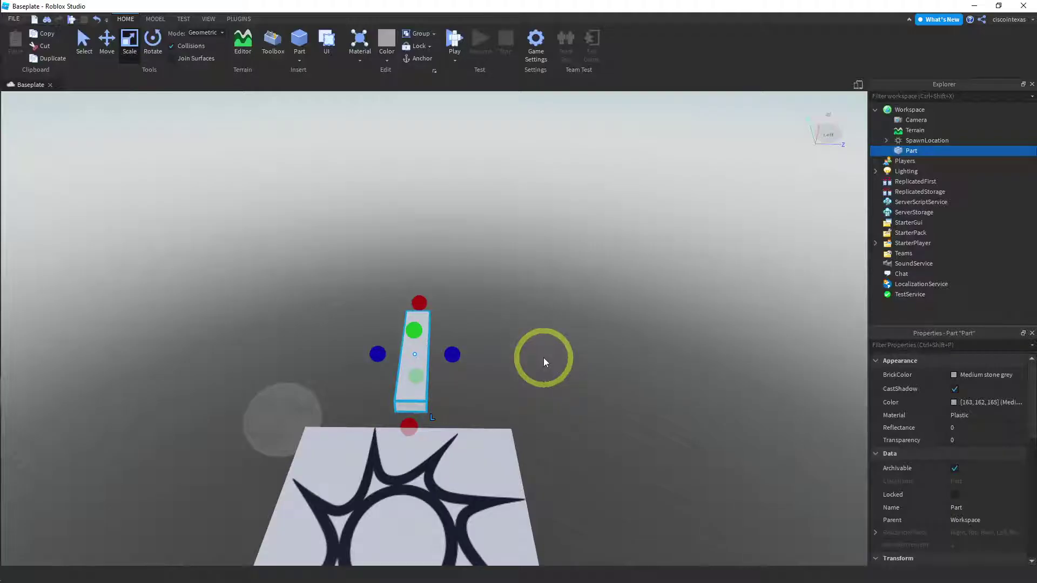
{"action": "key", "text": "ctrl+z"}
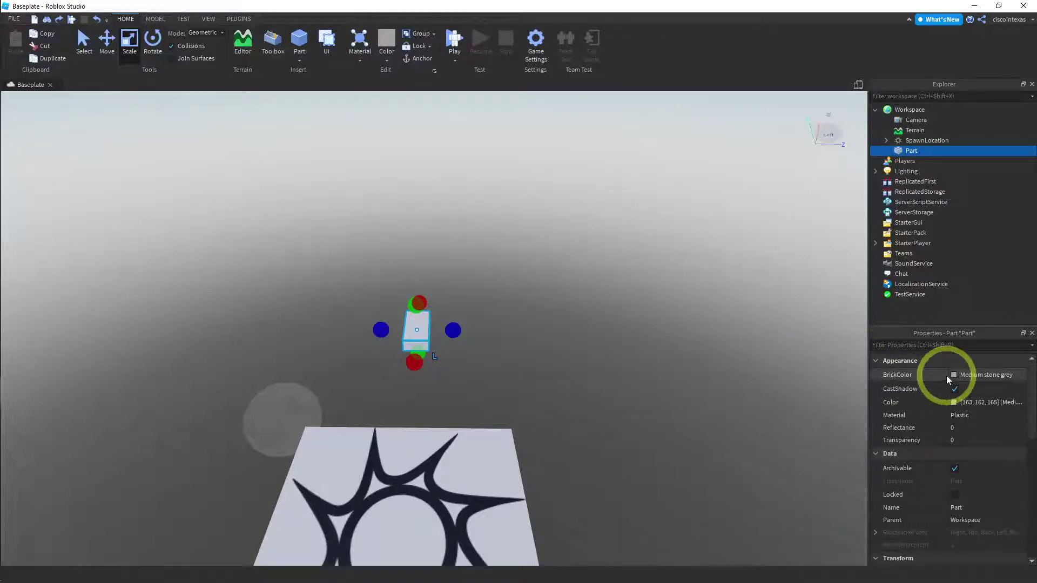
Expand the part's Size property and set its Z value to 4.
{"action": "scroll", "coordinate": [959, 403], "scroll_direction": "down", "scroll_amount": 2}
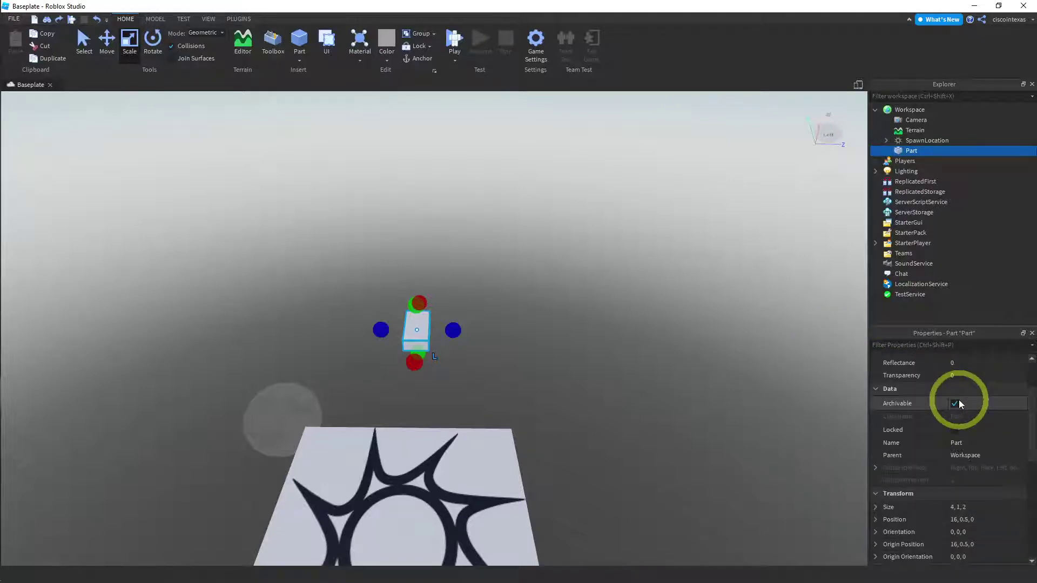
{"action": "scroll", "coordinate": [958, 403], "scroll_direction": "down", "scroll_amount": 2}
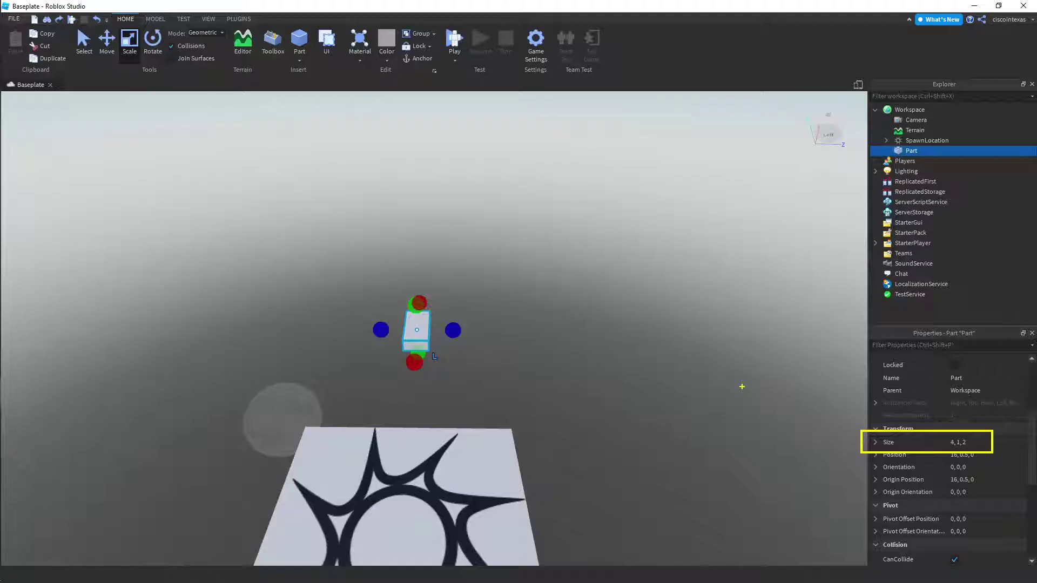
{"action": "left_click", "coordinate": [875, 442]}
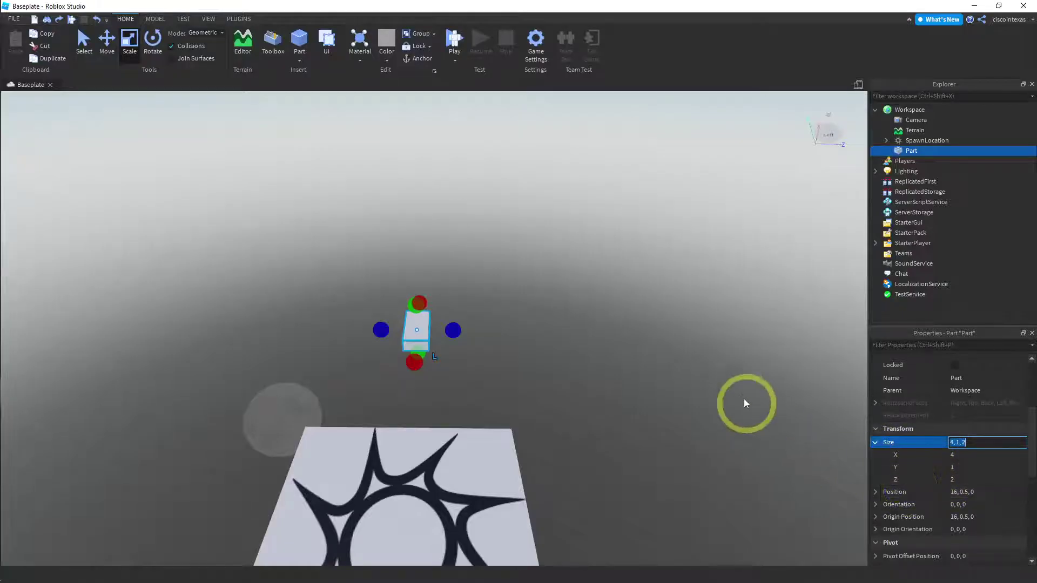
{"action": "right_click_drag", "start_coordinate": [603, 348], "coordinate": [605, 347]}
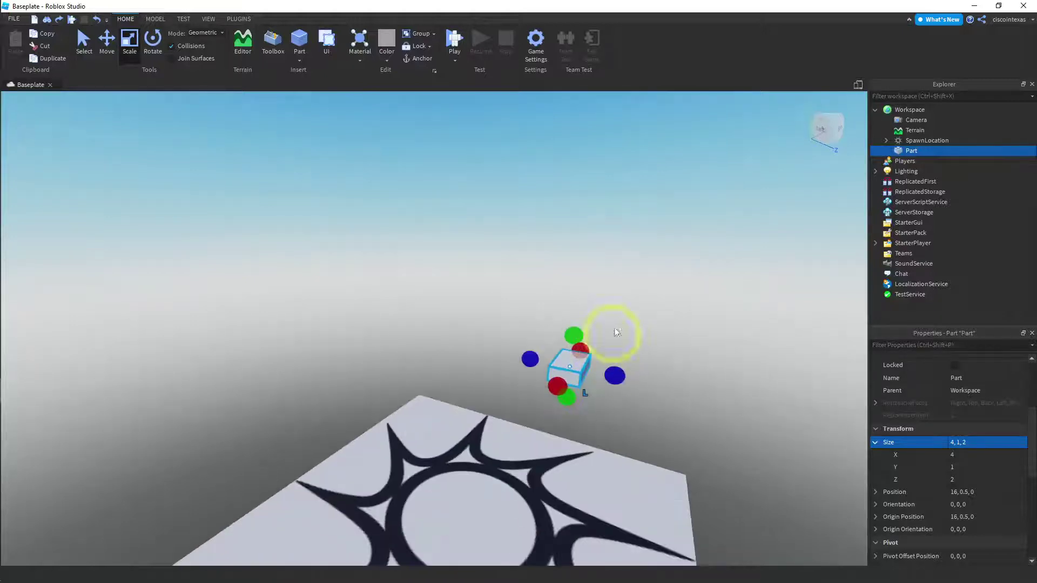
{"action": "right_click_drag", "start_coordinate": [740, 205], "coordinate": [739, 205]}
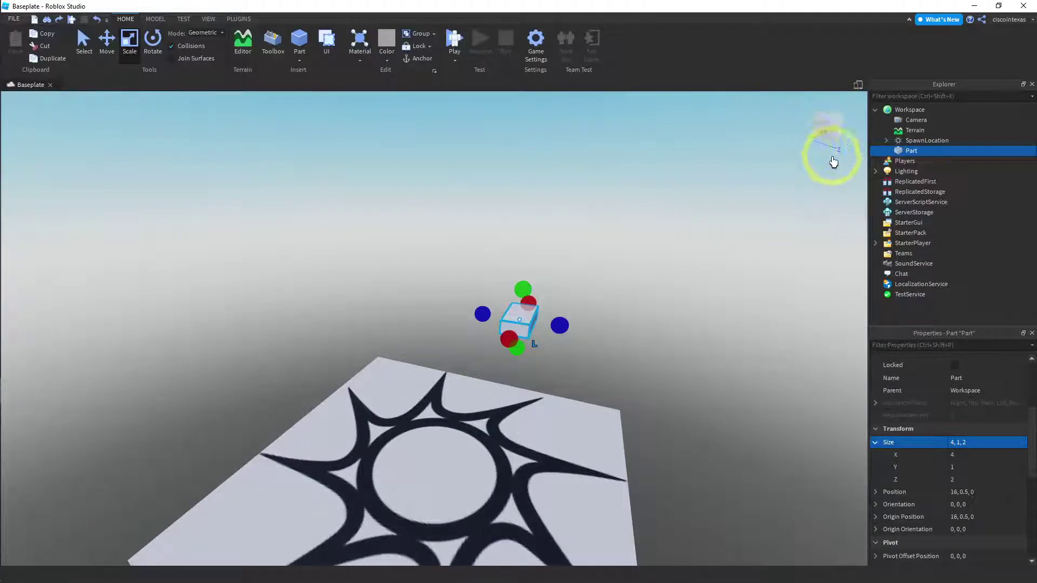
{"action": "left_click", "coordinate": [107, 41]}
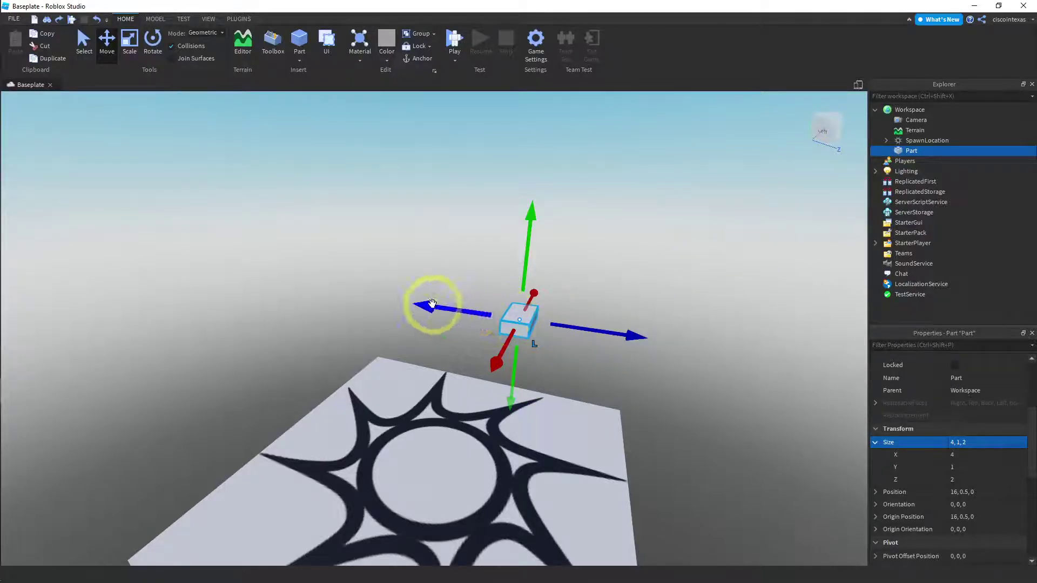
{"action": "left_click", "coordinate": [958, 478]}
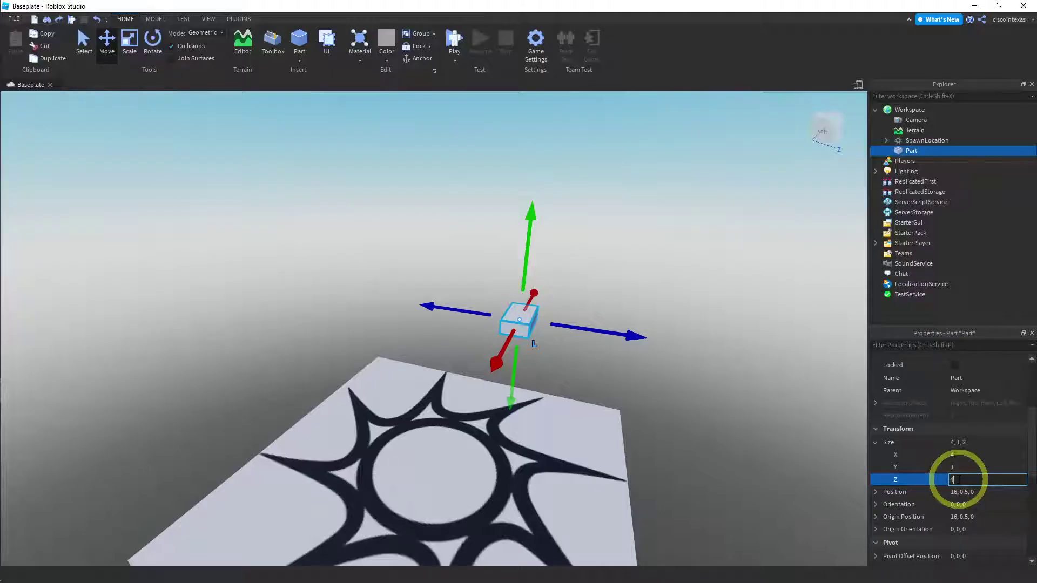
{"action": "key", "text": "Return"}
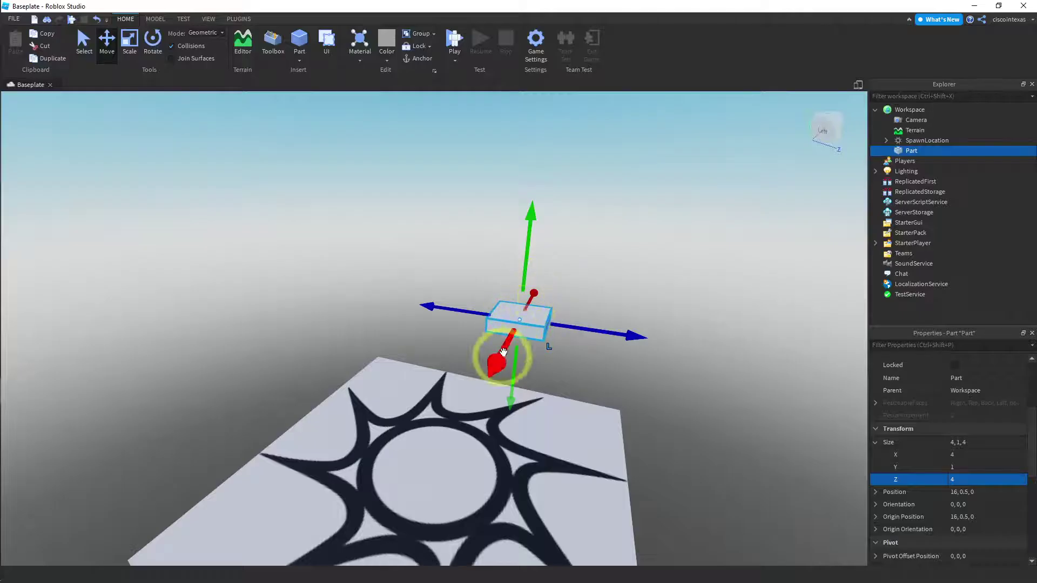
Set the part's X size to 20 and move it away from the spawn location to X position 17.
{"action": "right_click_drag", "start_coordinate": [800, 171], "coordinate": [803, 155]}
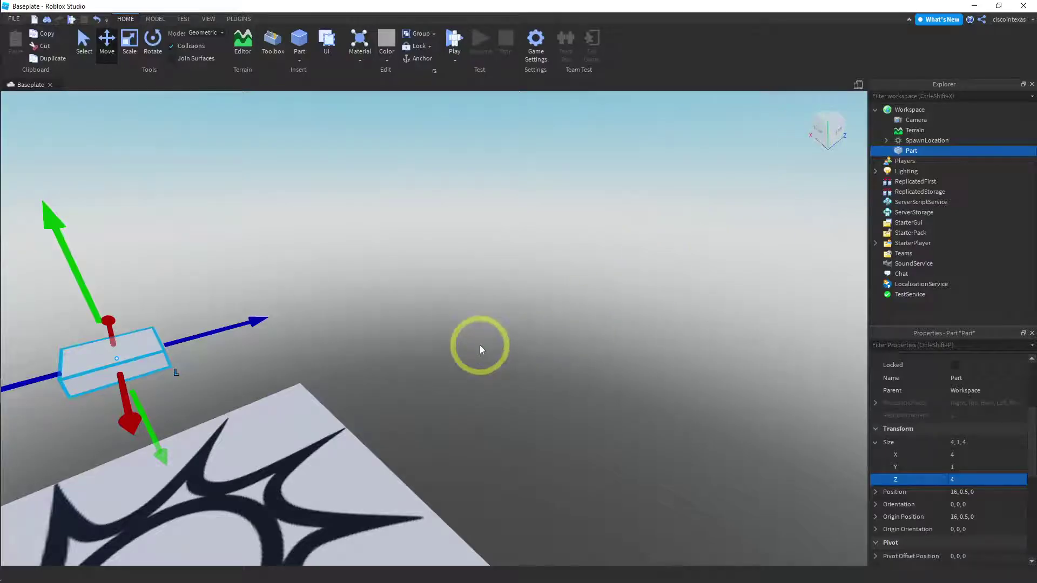
{"action": "key", "text": "f"}
{"action": "right_click_drag", "start_coordinate": [559, 305], "coordinate": [544, 392]}
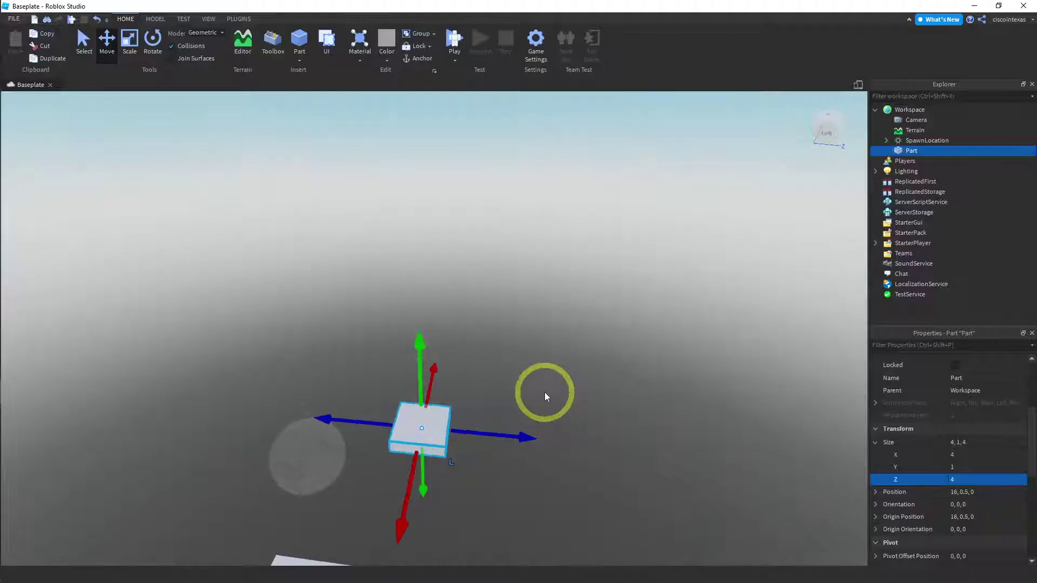
{"action": "left_click", "coordinate": [953, 456]}
{"action": "type", "text": "20"}
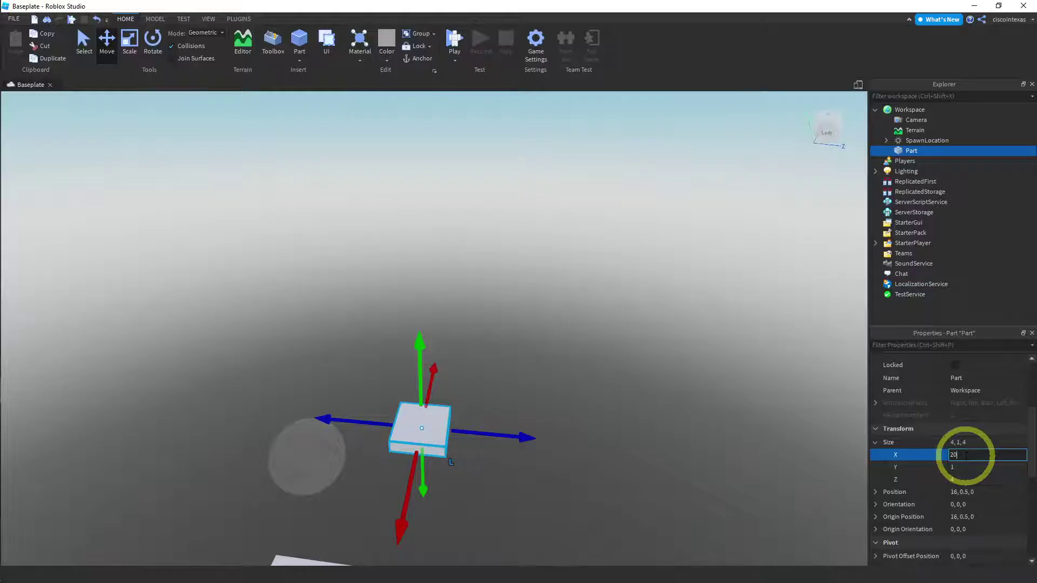
{"action": "key", "text": "Return"}
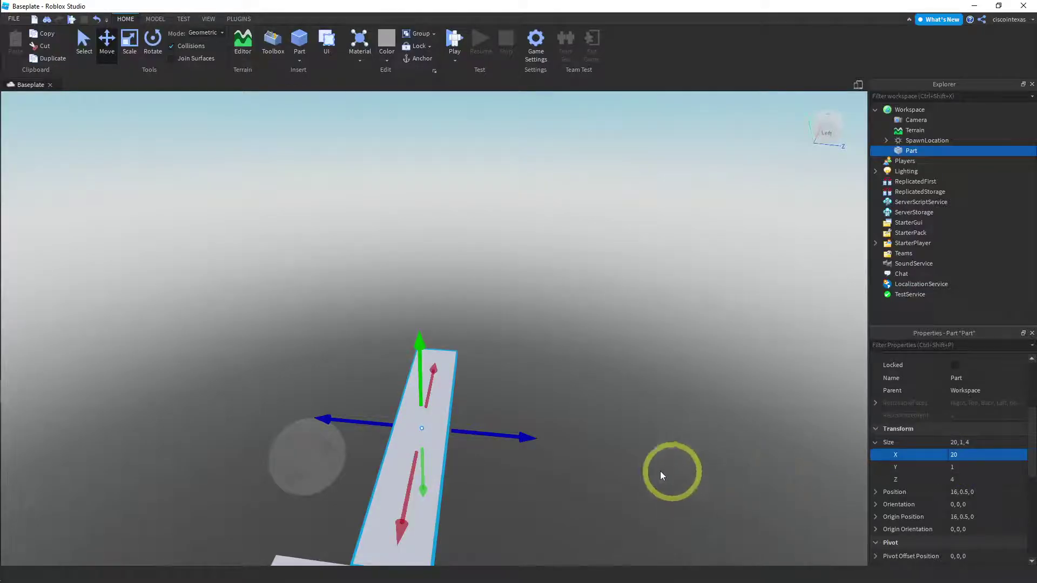
{"action": "left_click_drag", "start_coordinate": [402, 525], "coordinate": [403, 515]}
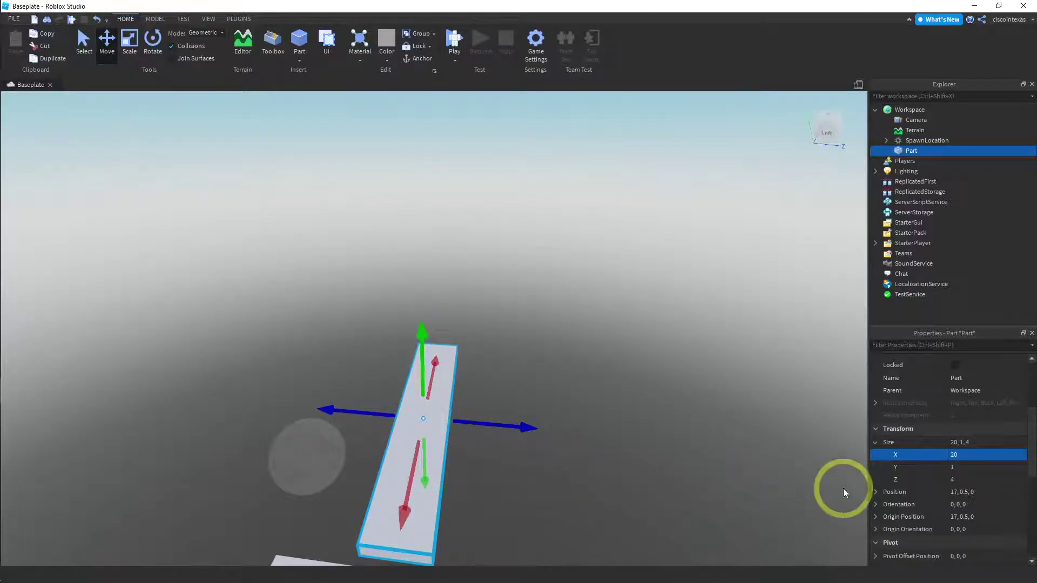
Set the part's Y size to 2 and view its thickness from a lower angle.
{"action": "left_click", "coordinate": [958, 470]}
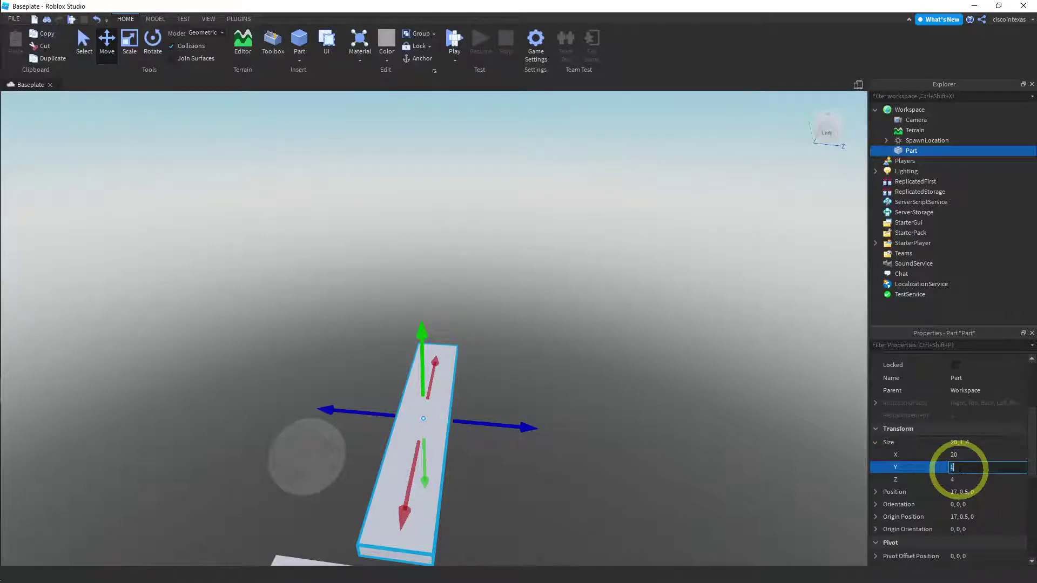
{"action": "type", "text": "2"}
{"action": "key", "text": "Return"}
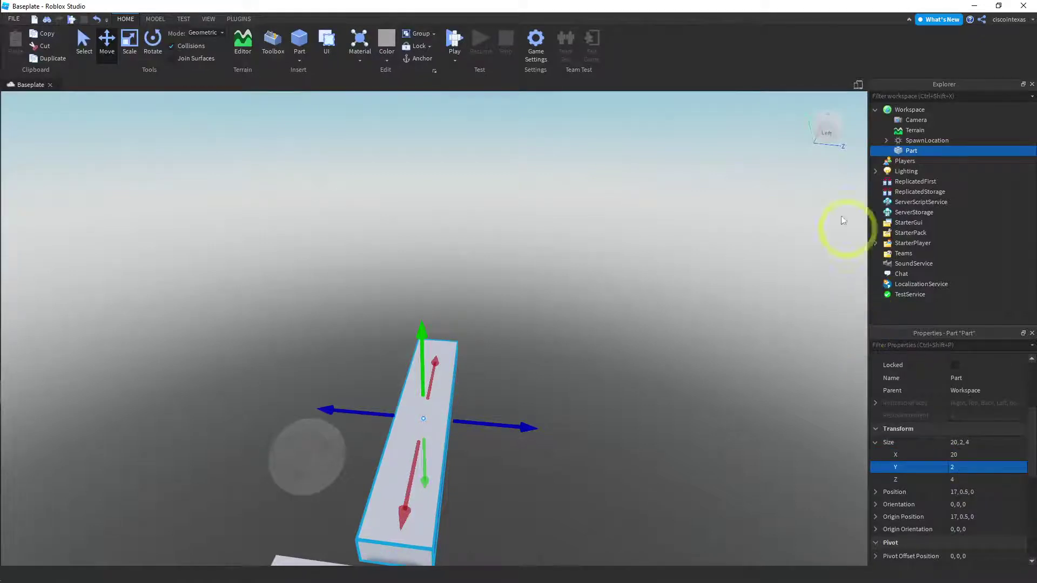
{"action": "right_click_drag", "start_coordinate": [770, 170], "coordinate": [747, 187]}
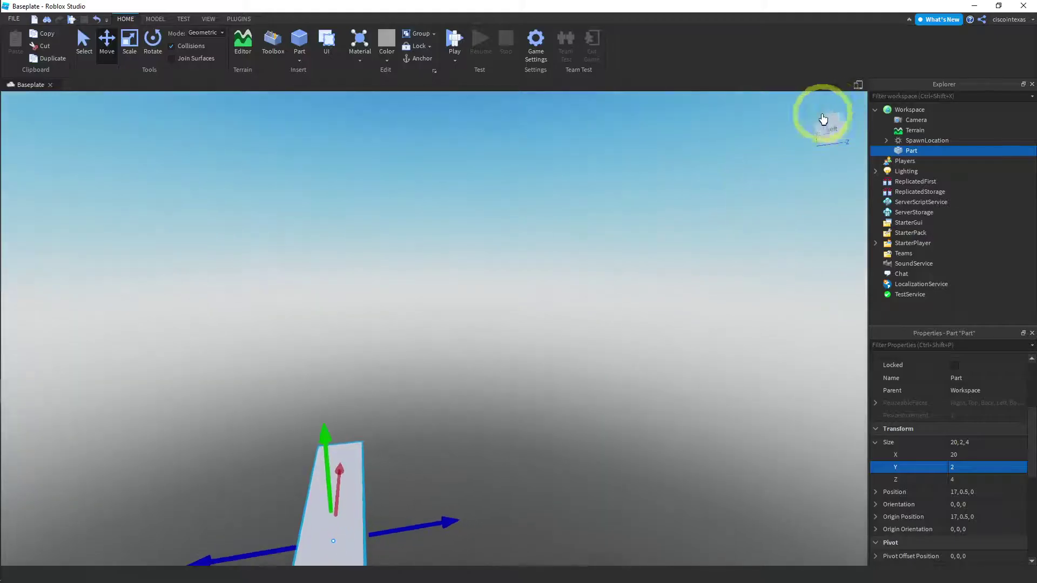
{"action": "right_click_drag", "start_coordinate": [425, 493], "coordinate": [472, 434]}
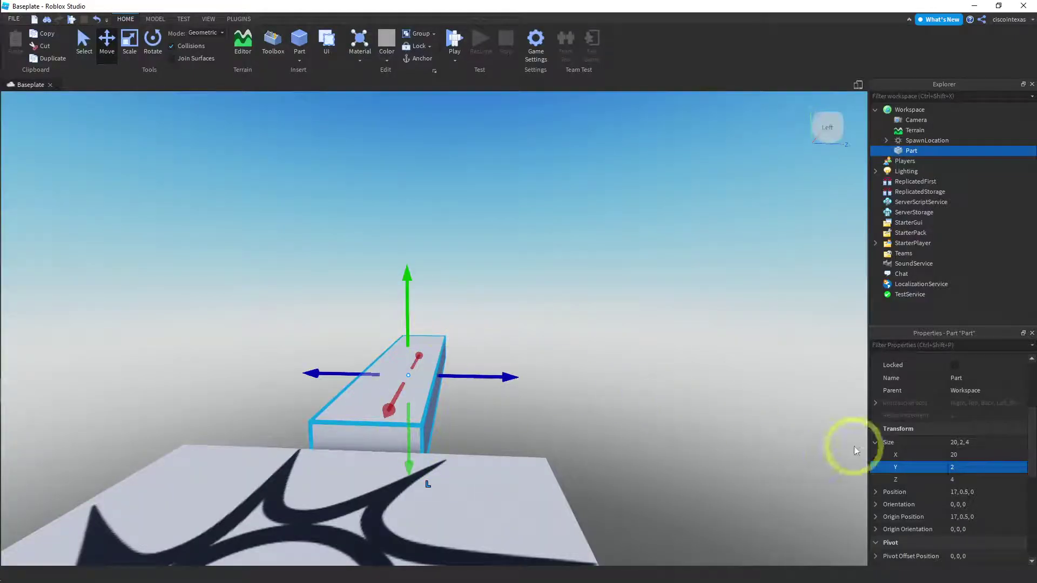
Set the part's Y size to 1 for comparison and restore it to 2.
{"action": "left_click", "coordinate": [965, 467]}
{"action": "type", "text": "1"}
{"action": "key", "text": "Return"}
{"action": "right_click_drag", "start_coordinate": [697, 465], "coordinate": [699, 461]}
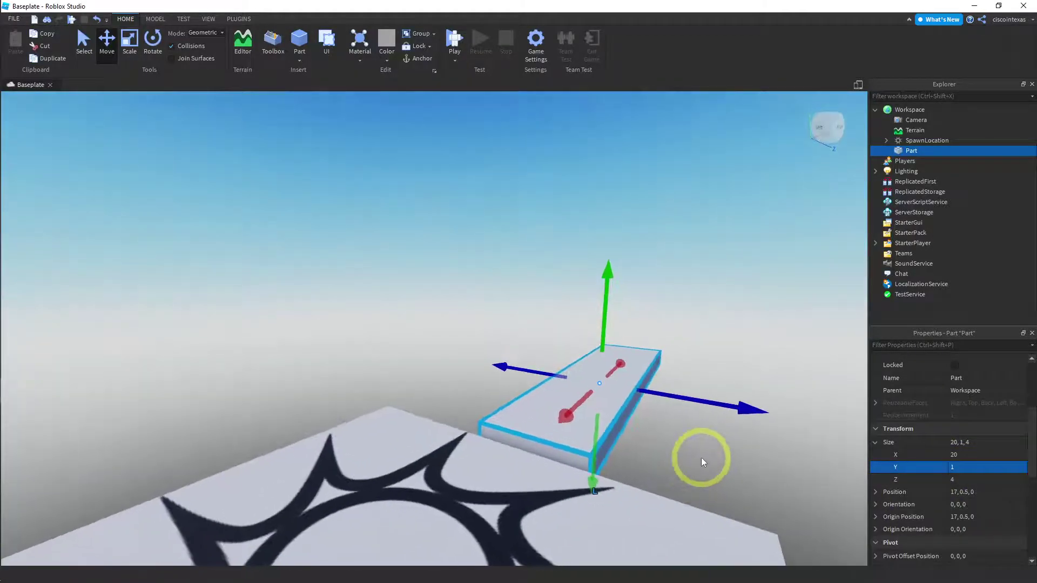
{"action": "left_click", "coordinate": [958, 471]}
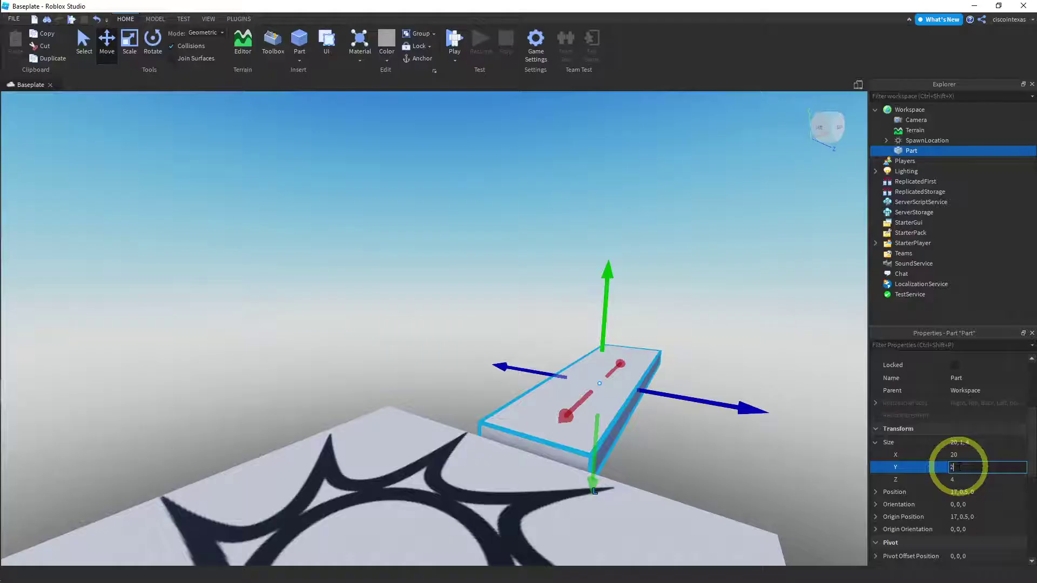
{"action": "key", "text": "Return"}
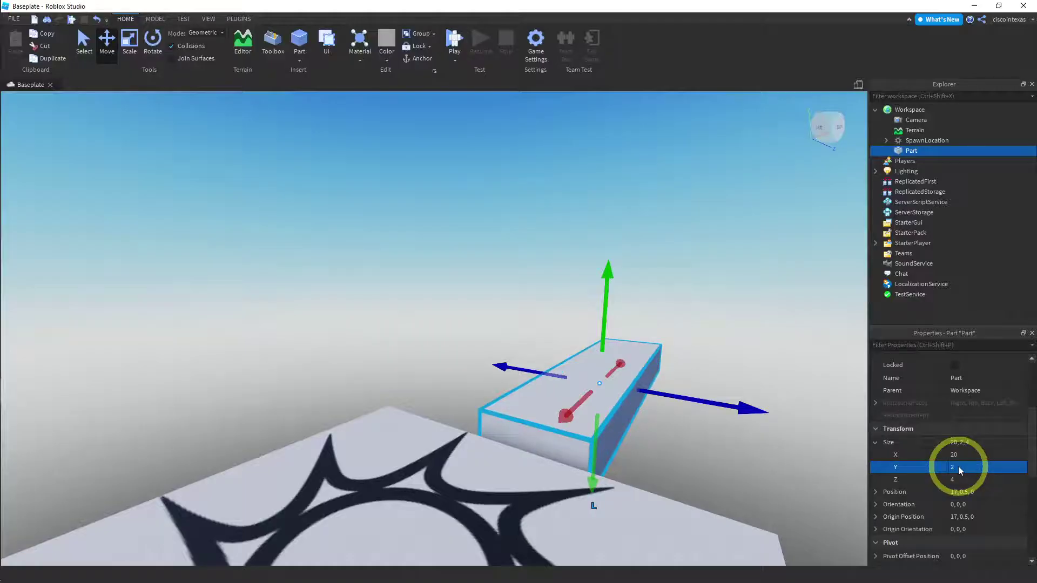
Move the part farther from the spawn location along the X axis to X position 18, leaving a small gap.
{"action": "right_click_drag", "start_coordinate": [659, 438], "coordinate": [707, 450]}
{"action": "key", "text": "d"}
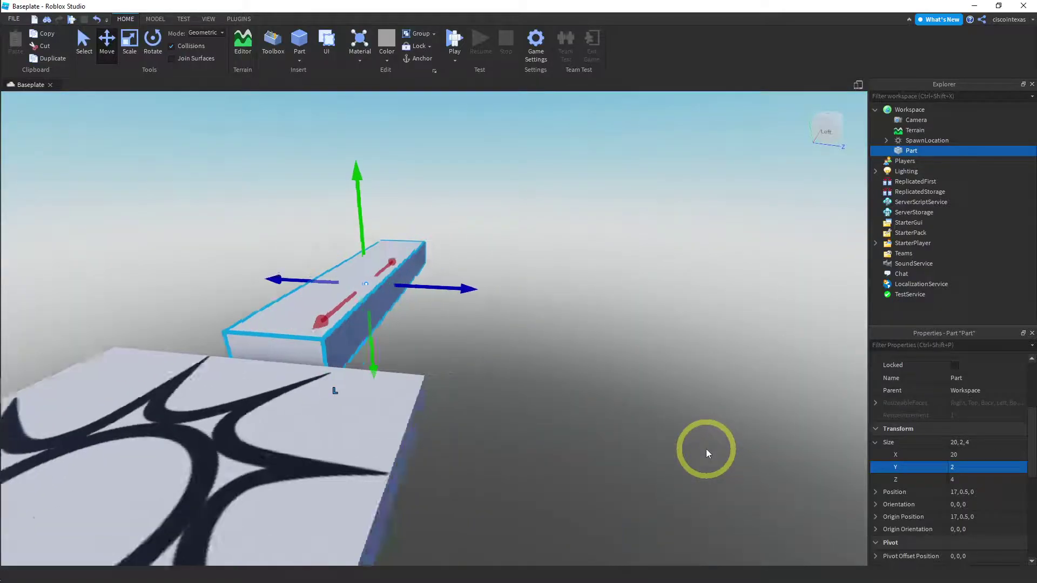
{"action": "key", "text": "a"}
{"action": "right_click_drag", "start_coordinate": [660, 298], "coordinate": [659, 285]}
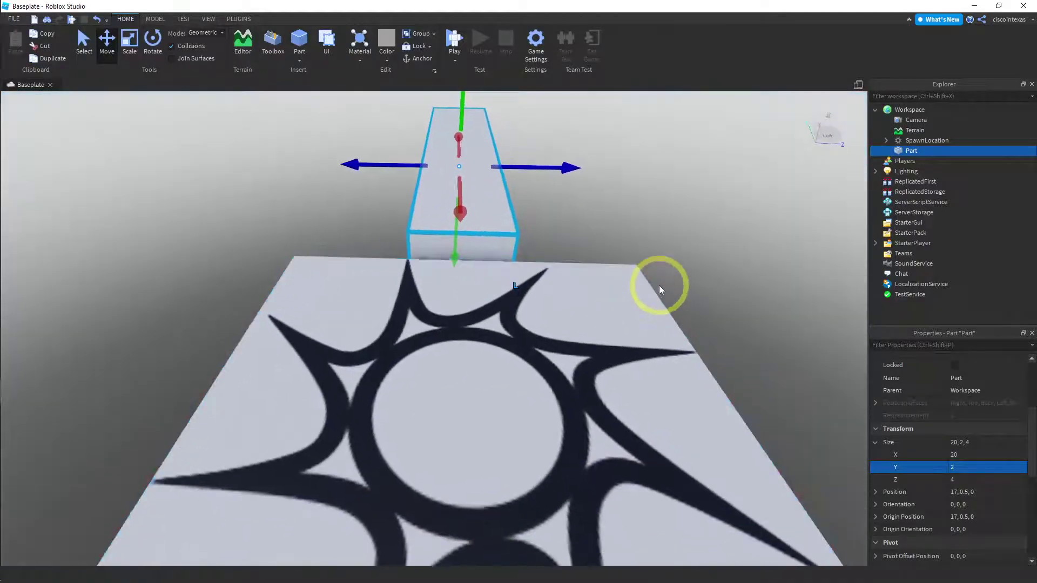
{"action": "key", "text": "e"}
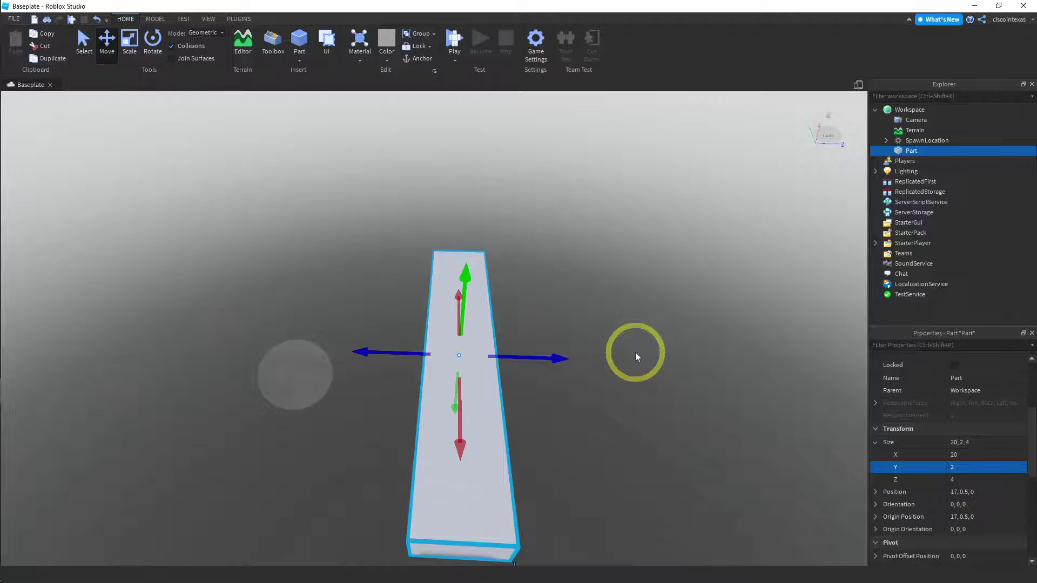
{"action": "key", "text": "q"}
{"action": "key", "text": "s"}
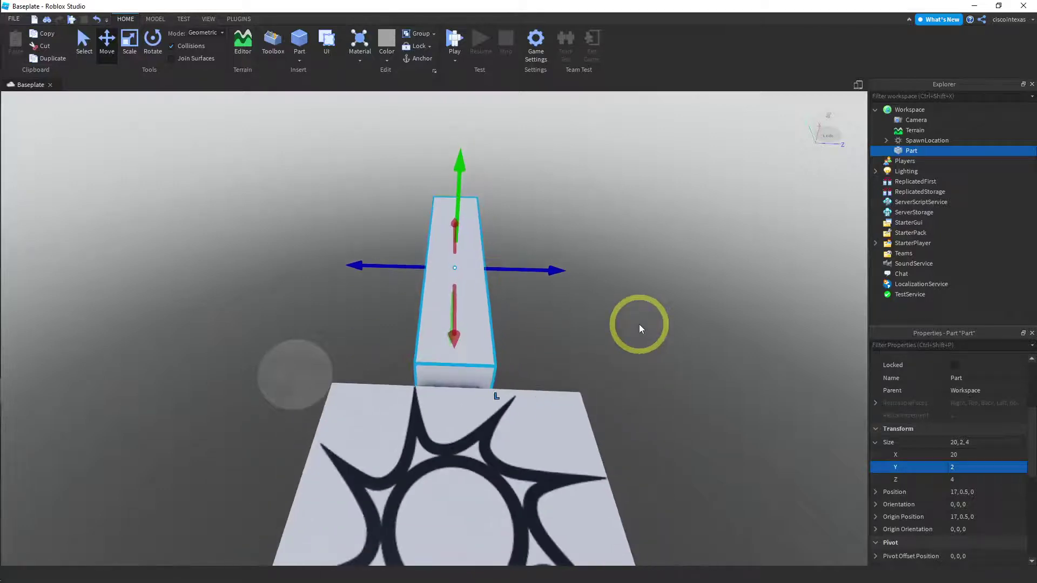
{"action": "left_click_drag", "start_coordinate": [455, 327], "coordinate": [454, 327]}
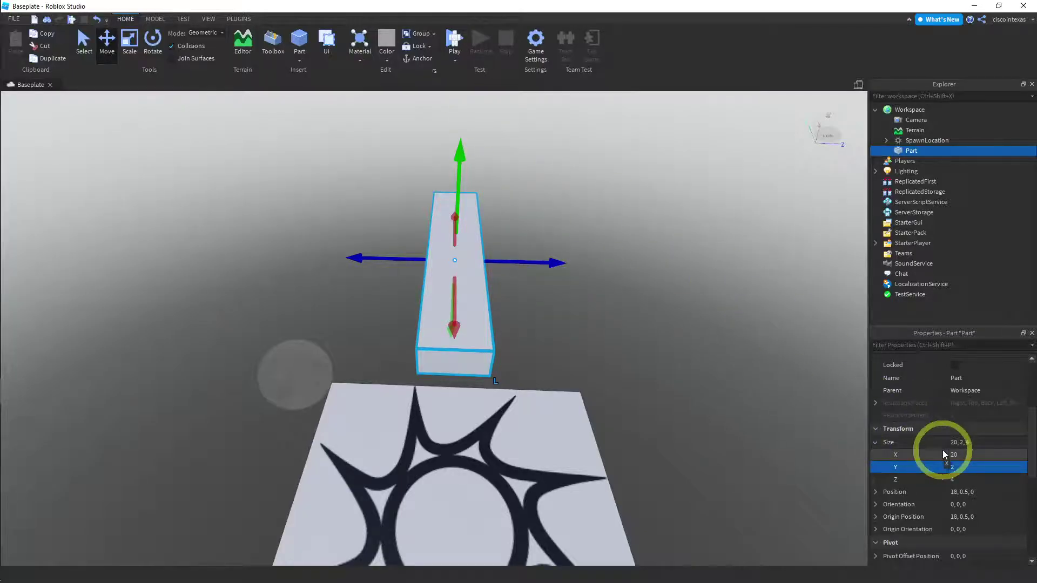
Color the part light purple and anchor it.
{"action": "left_click", "coordinate": [383, 64]}
{"action": "left_click", "coordinate": [508, 136]}
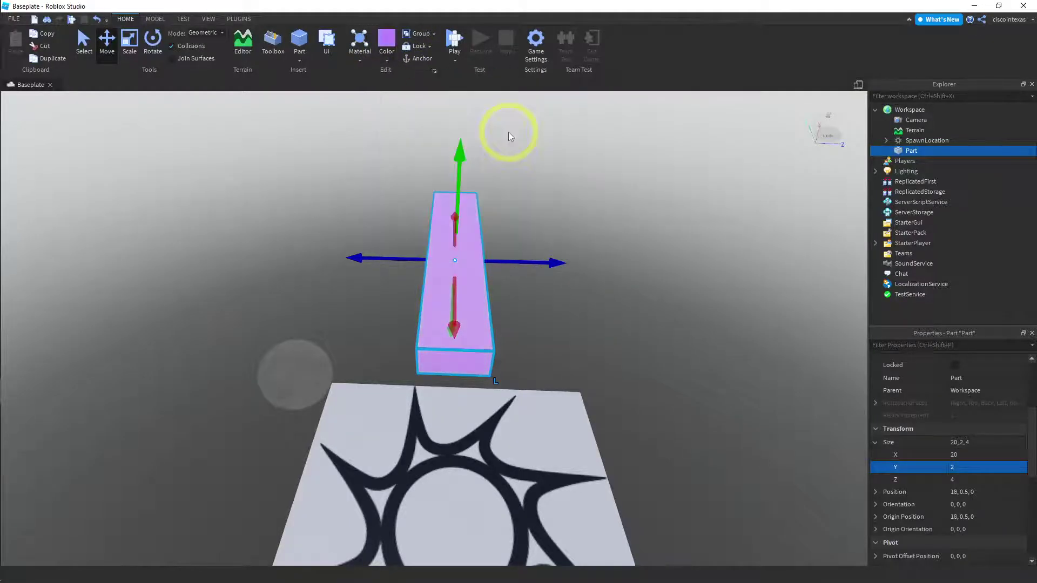
{"action": "left_click", "coordinate": [422, 58]}
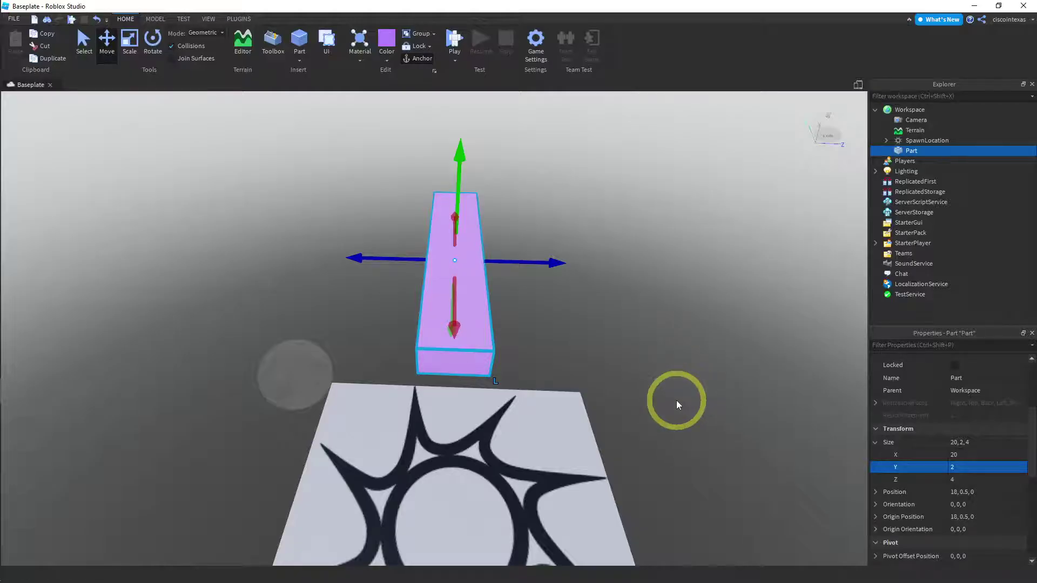
{"action": "right_click_drag", "start_coordinate": [677, 401], "coordinate": [628, 399]}
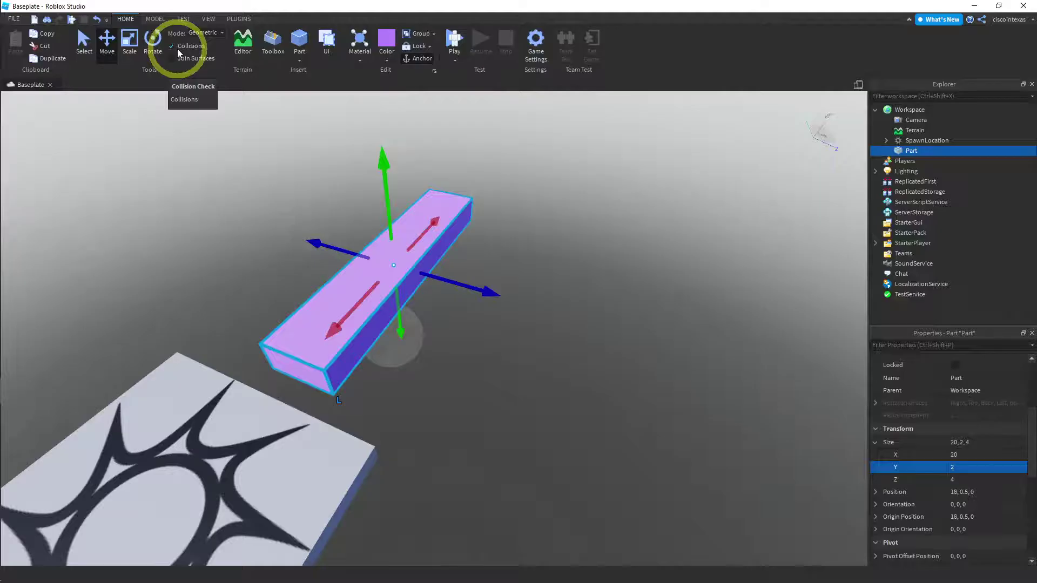
Stack a yellow duplicate of the purple part on top of it, with its X size set to 14.
{"action": "left_click", "coordinate": [50, 59]}
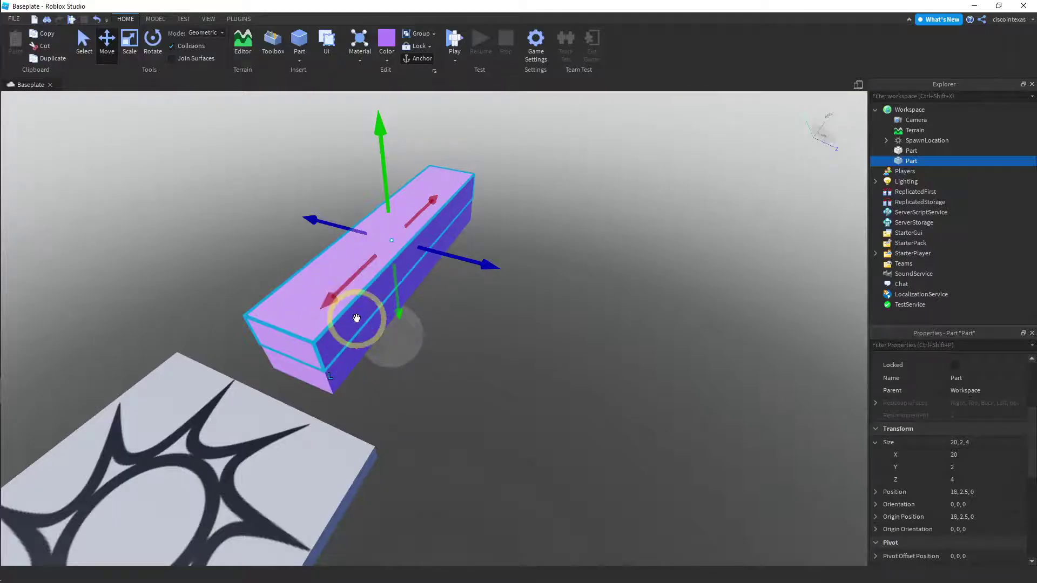
{"action": "left_click", "coordinate": [959, 459]}
{"action": "type", "text": "14"}
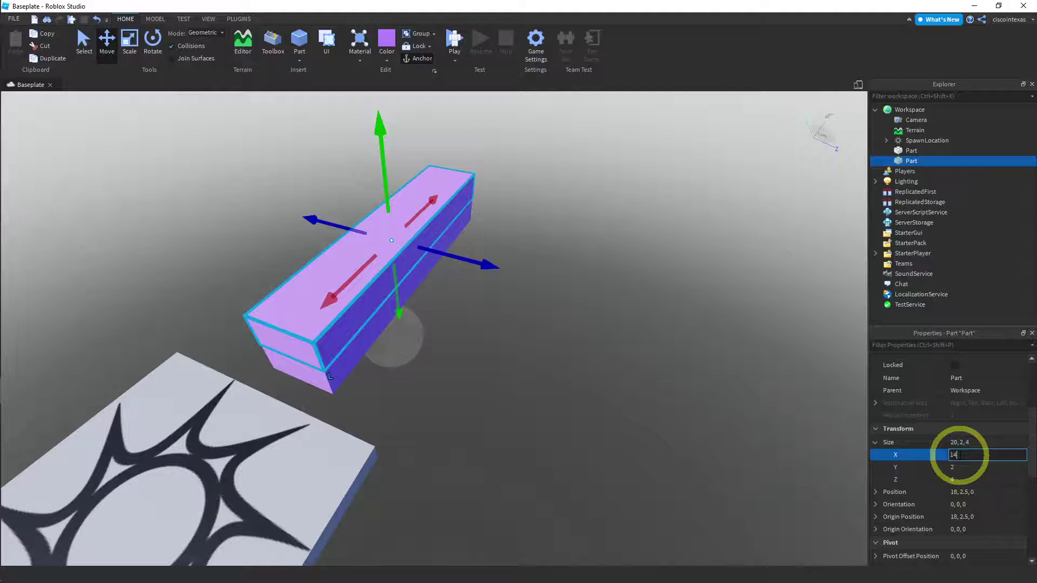
{"action": "key", "text": "Return"}
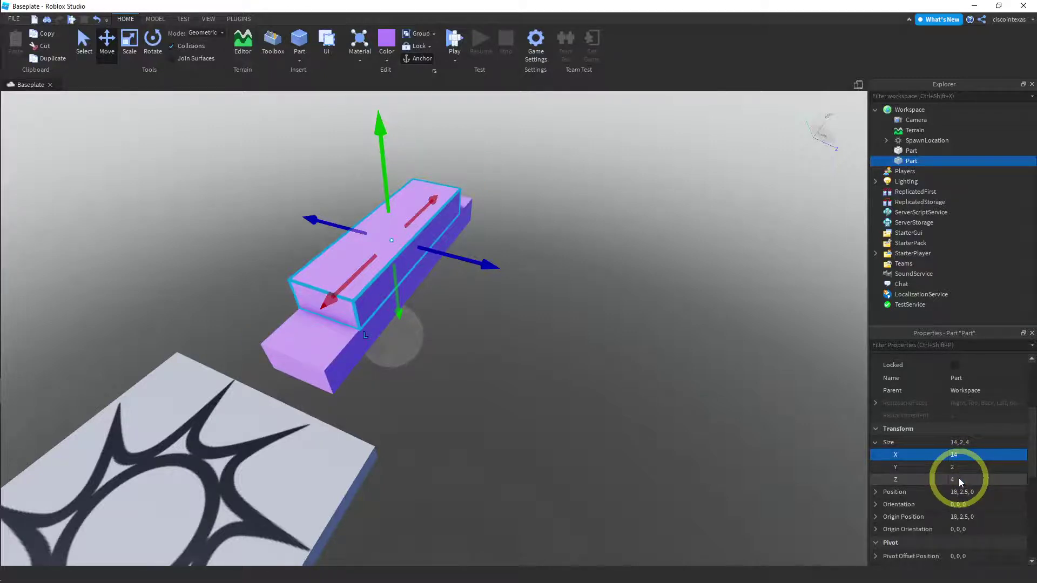
{"action": "left_click", "coordinate": [386, 64]}
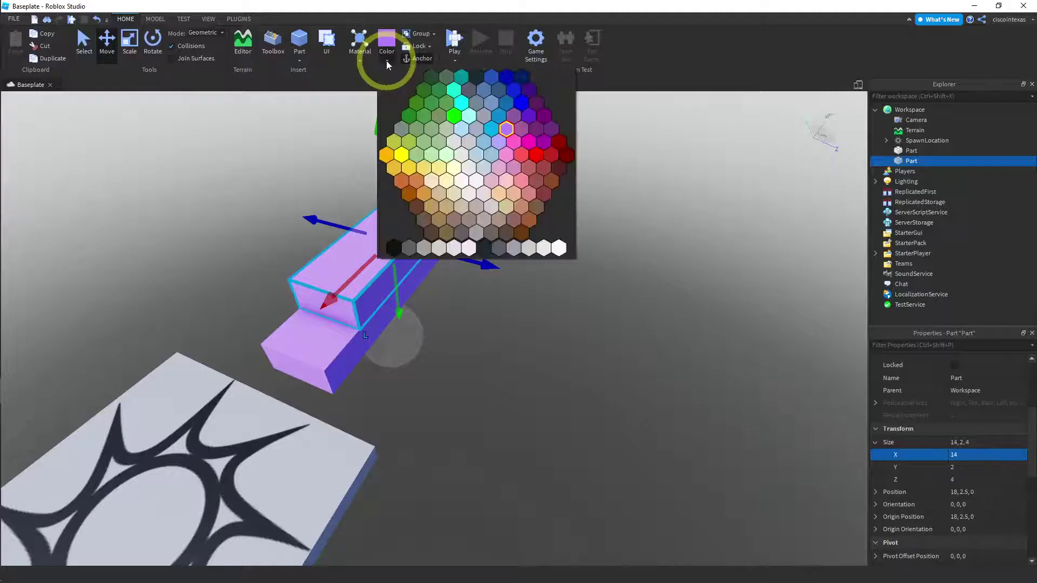
{"action": "left_click", "coordinate": [401, 157]}
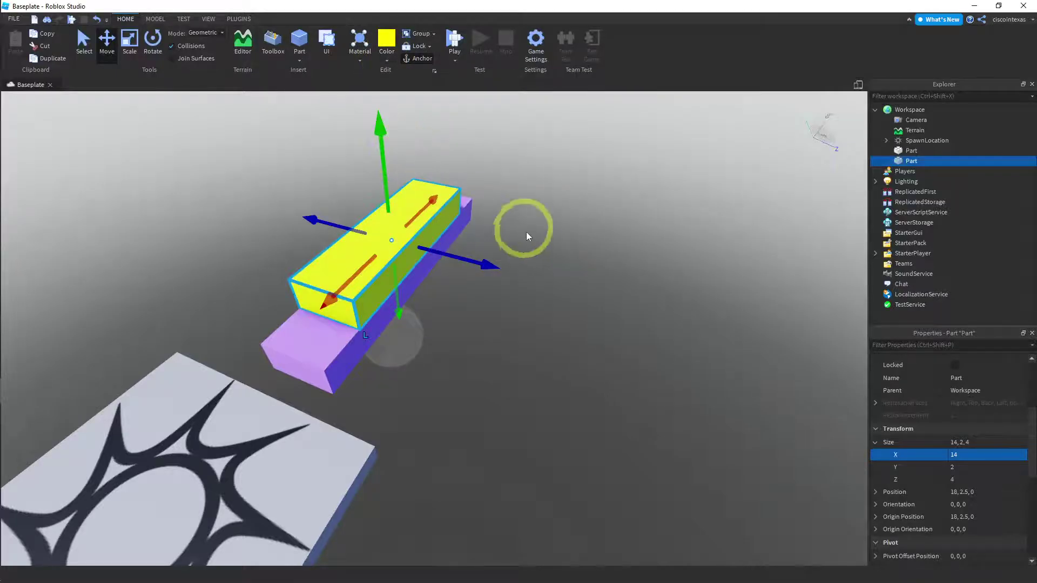
{"action": "left_click", "coordinate": [540, 242]}
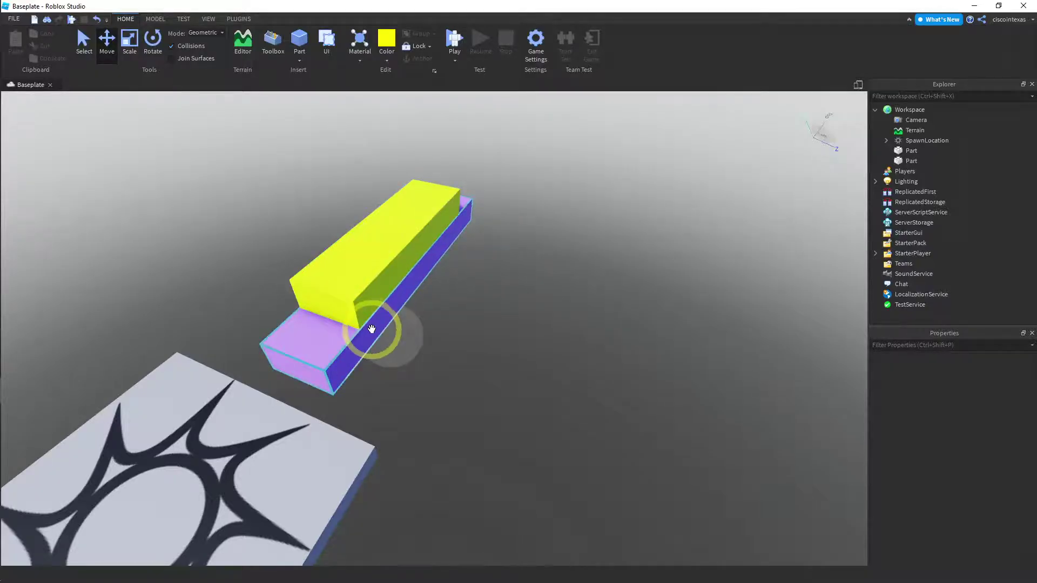
Stack a duplicate of the yellow part on top of it, with X size 8 and a bright green color.
{"action": "left_click", "coordinate": [383, 241]}
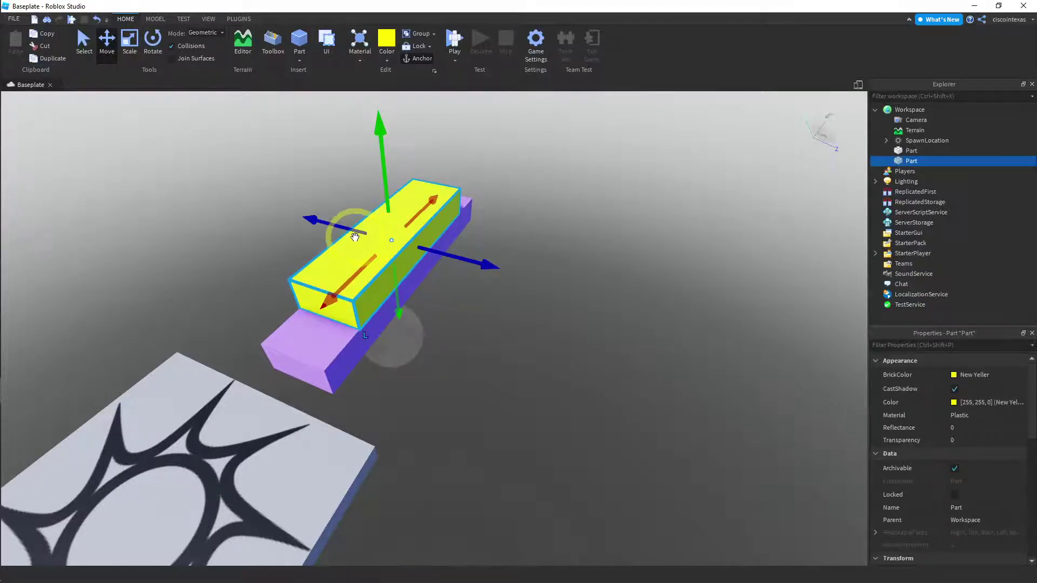
{"action": "left_click", "coordinate": [54, 58]}
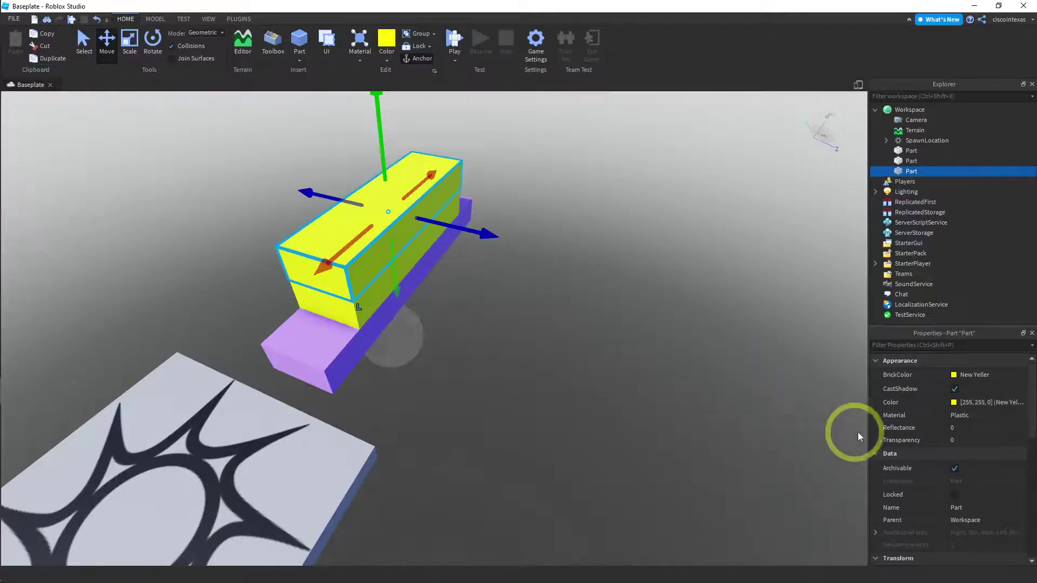
{"action": "scroll", "coordinate": [952, 436], "scroll_direction": "down", "scroll_amount": 3}
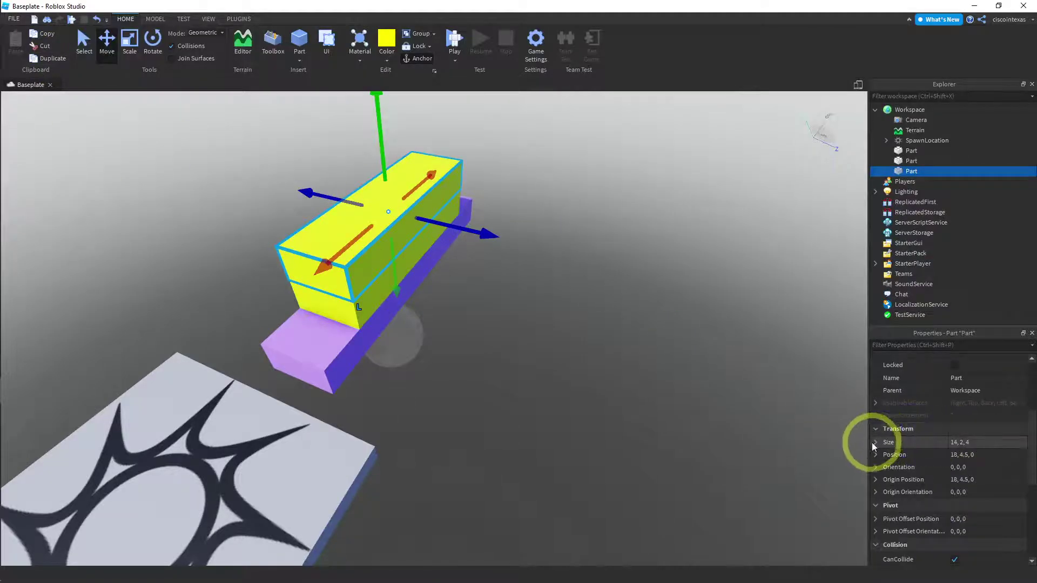
{"action": "left_click", "coordinate": [878, 442]}
{"action": "left_click", "coordinate": [957, 455]}
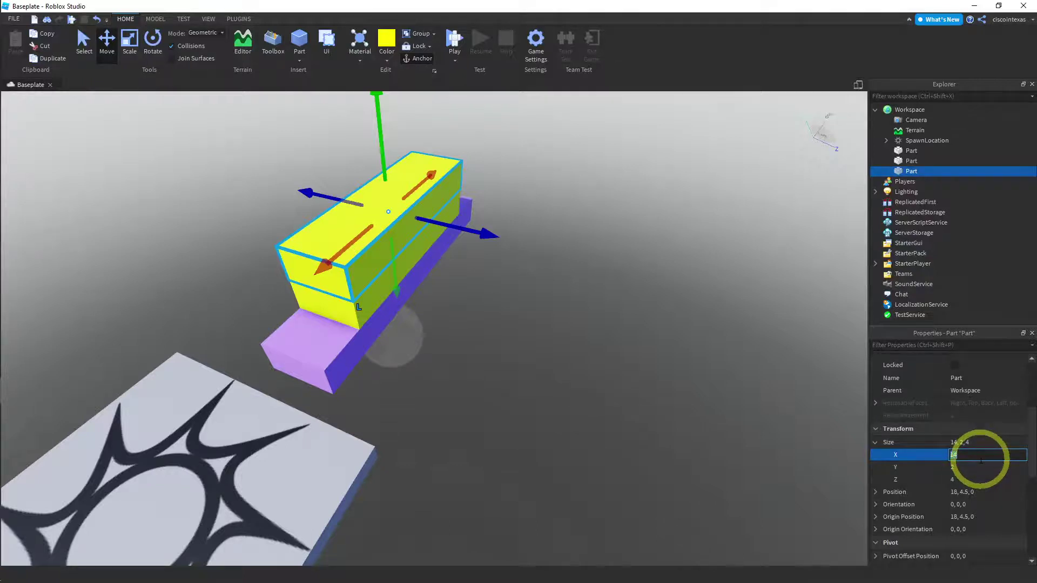
{"action": "type", "text": "8"}
{"action": "key", "text": "Return"}
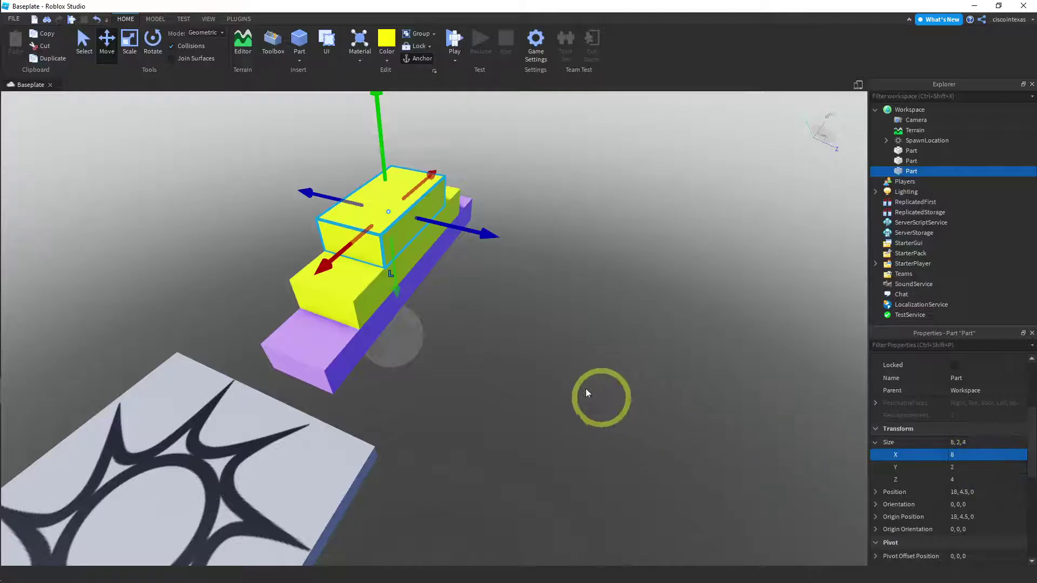
{"action": "left_click", "coordinate": [381, 58]}
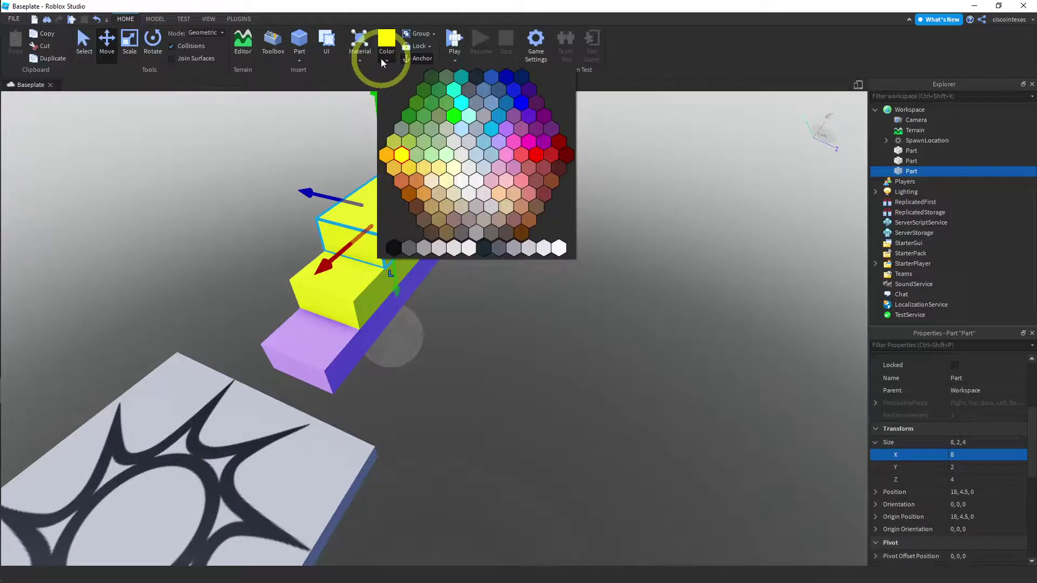
{"action": "left_click", "coordinate": [454, 116]}
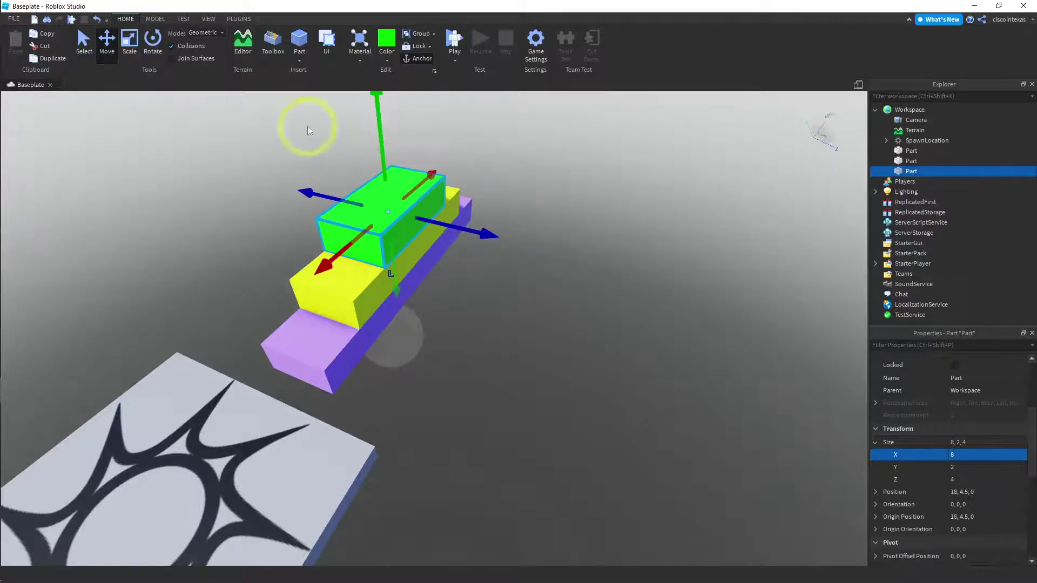
Stack a cyan duplicate of the green part on top of it, with its X size set to 2.
{"action": "left_click", "coordinate": [46, 58]}
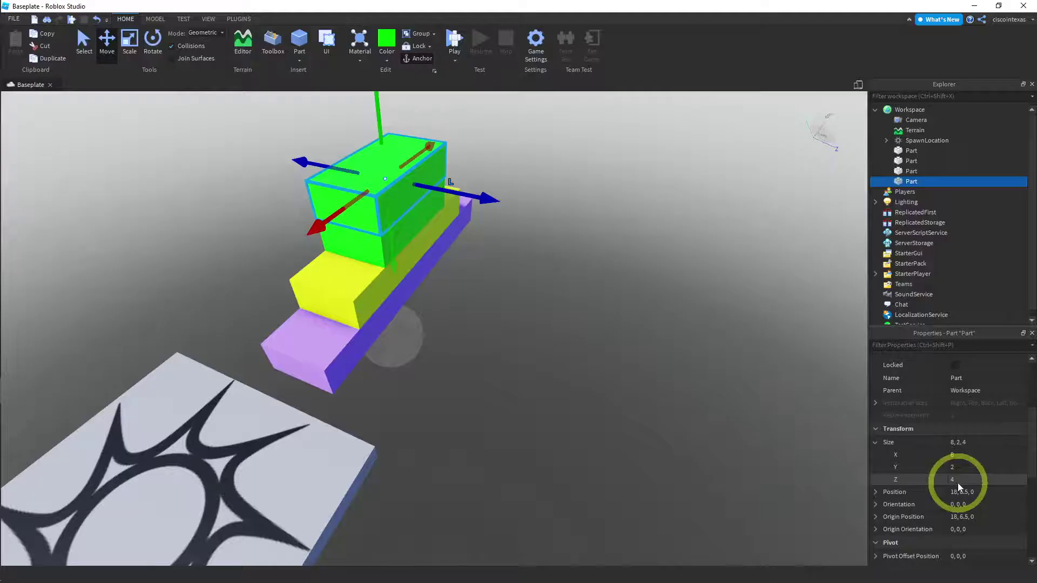
{"action": "left_click", "coordinate": [954, 454]}
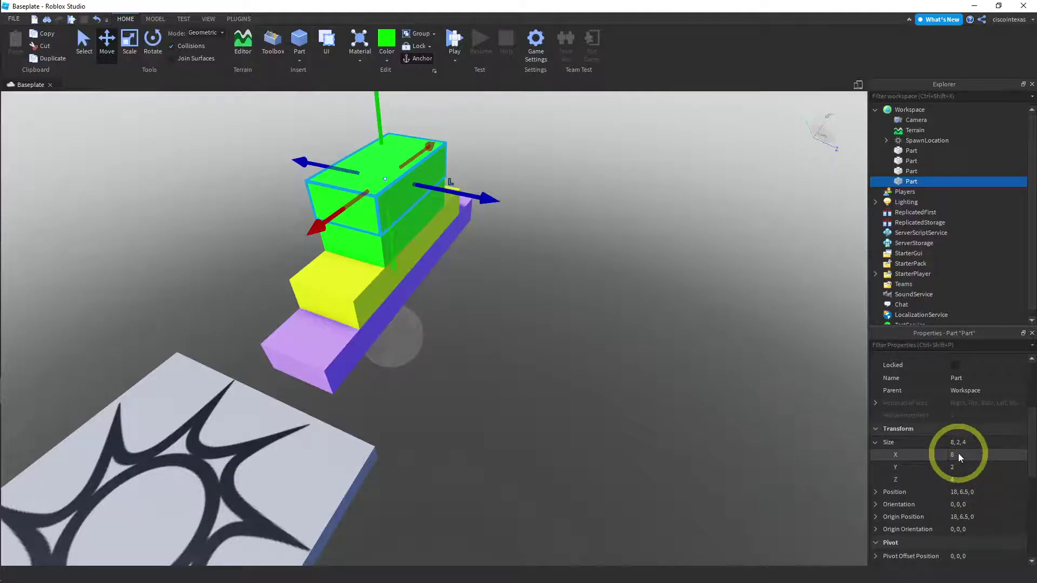
{"action": "left_click", "coordinate": [958, 455]}
{"action": "type", "text": "2"}
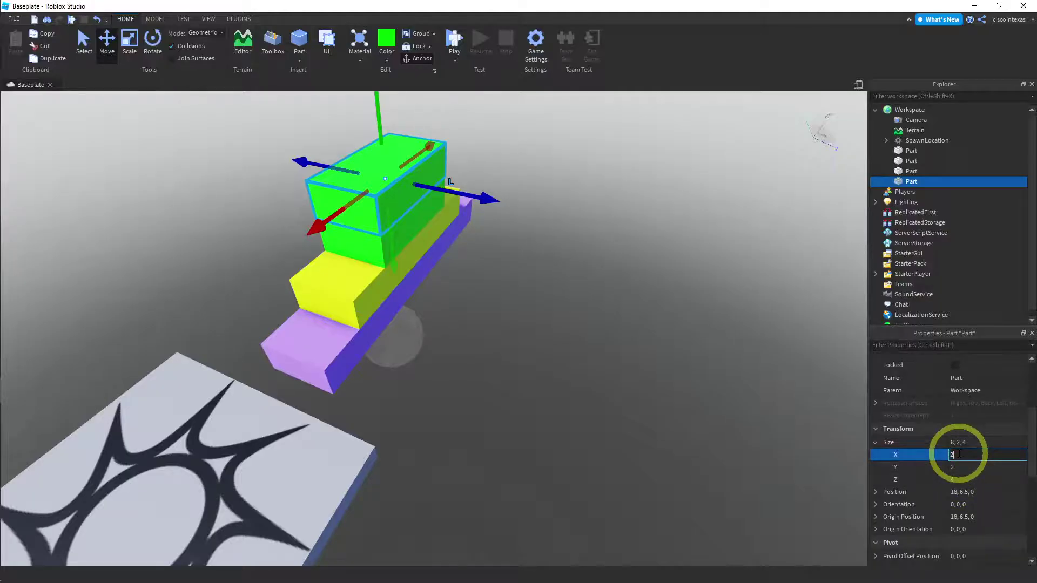
{"action": "key", "text": "Return"}
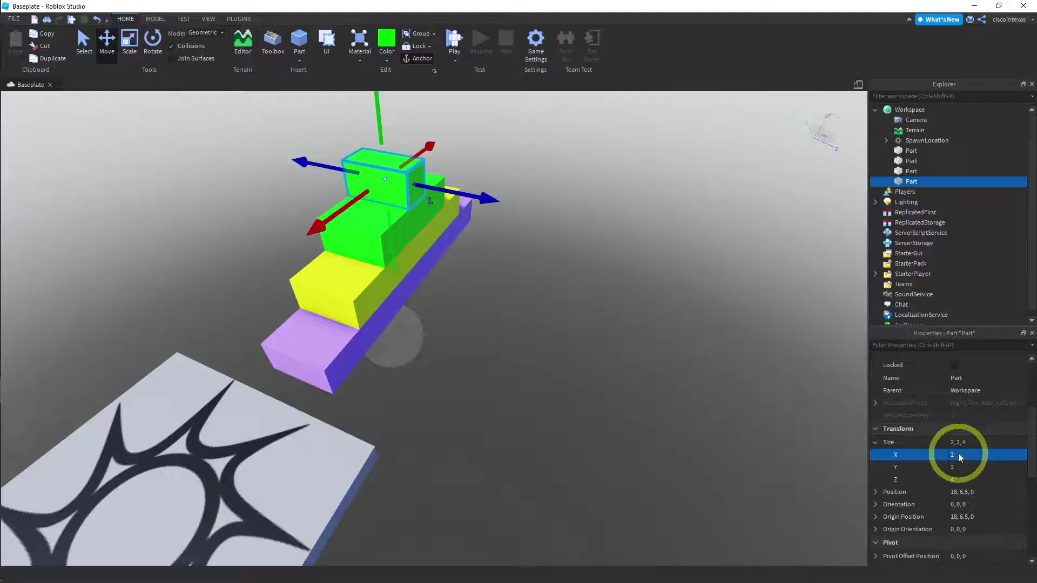
{"action": "left_click", "coordinate": [387, 58]}
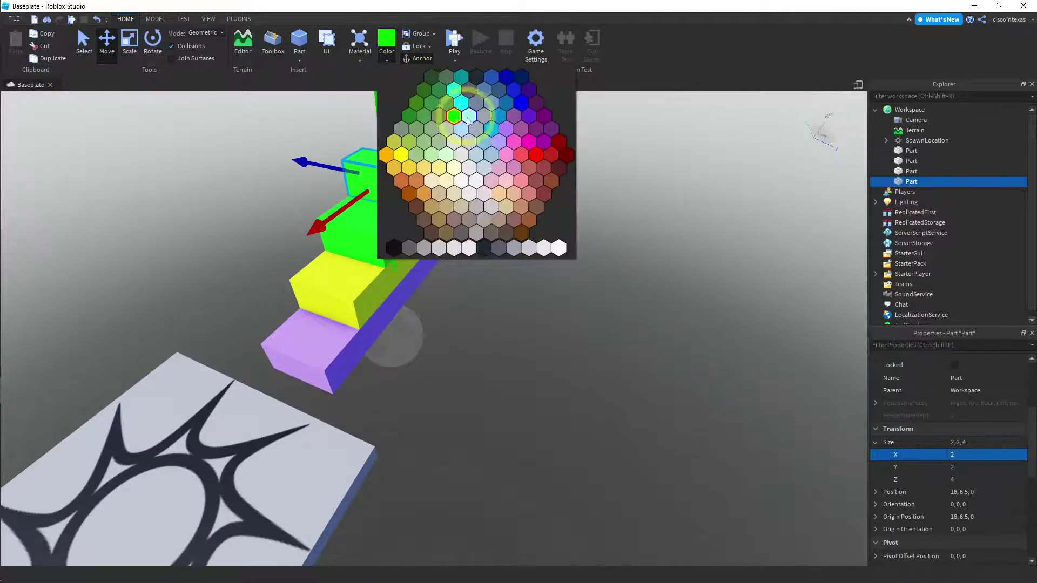
{"action": "left_click", "coordinate": [460, 102]}
{"action": "left_click", "coordinate": [529, 275]}
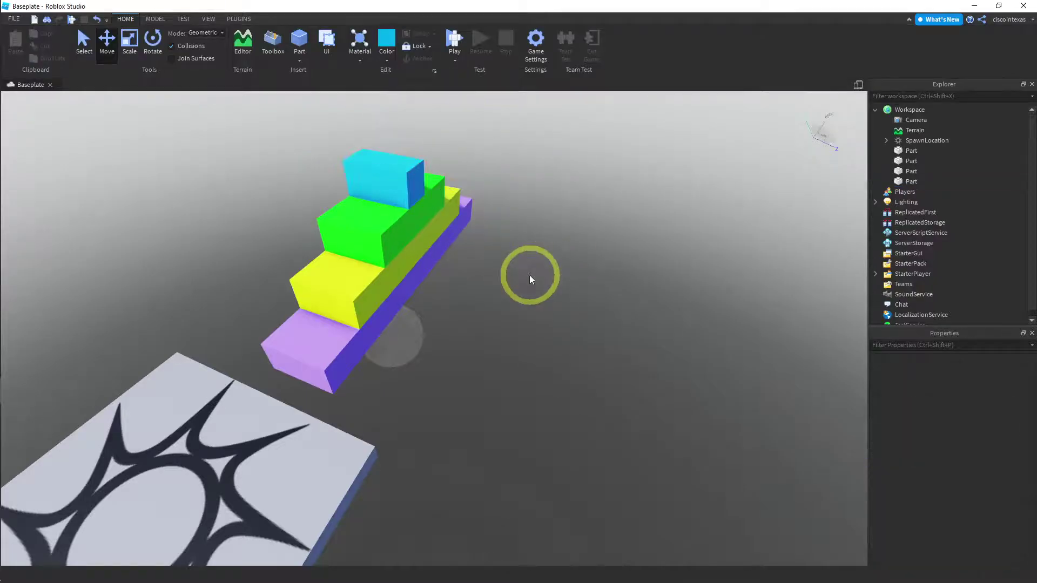
Select all four stacked parts at once with a selection box in the scene and clear the selection.
{"action": "right_click_drag", "start_coordinate": [510, 300], "coordinate": [510, 296]}
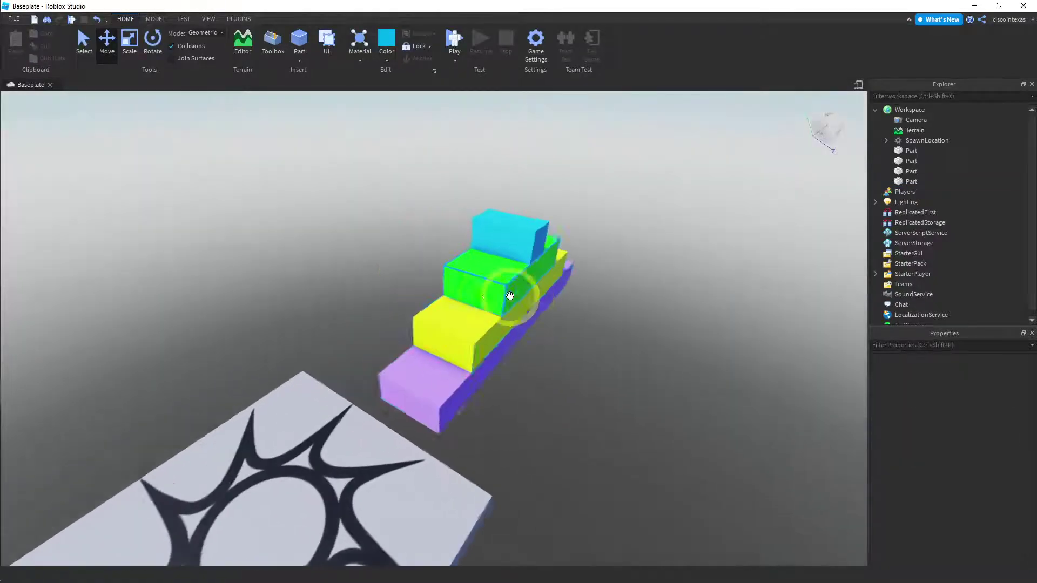
{"action": "key", "text": "d"}
{"action": "right_click_drag", "start_coordinate": [370, 344], "coordinate": [370, 344]}
{"action": "key", "text": "d"}
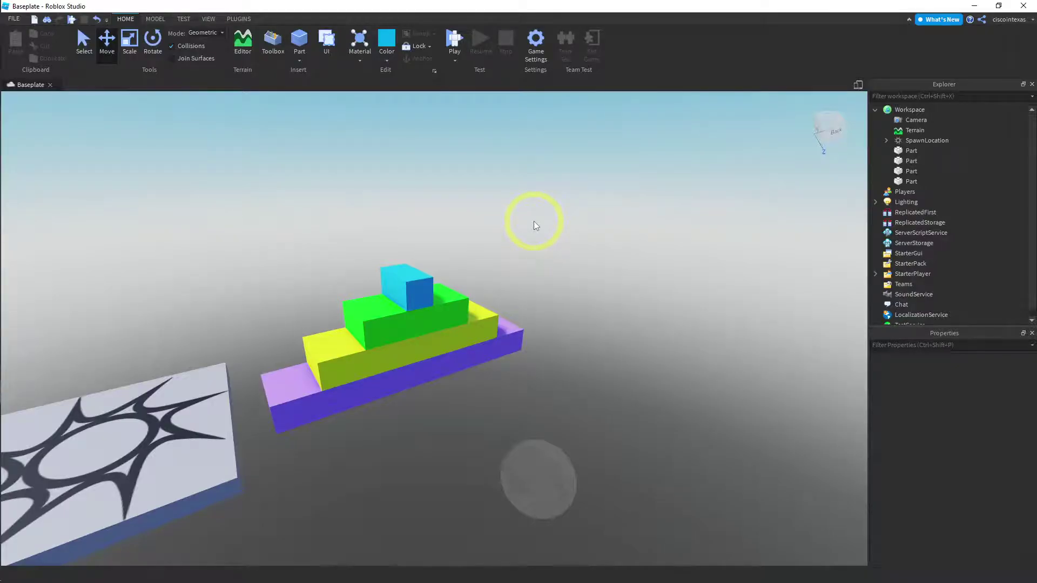
{"action": "left_click_drag", "start_coordinate": [456, 301], "coordinate": [269, 452]}
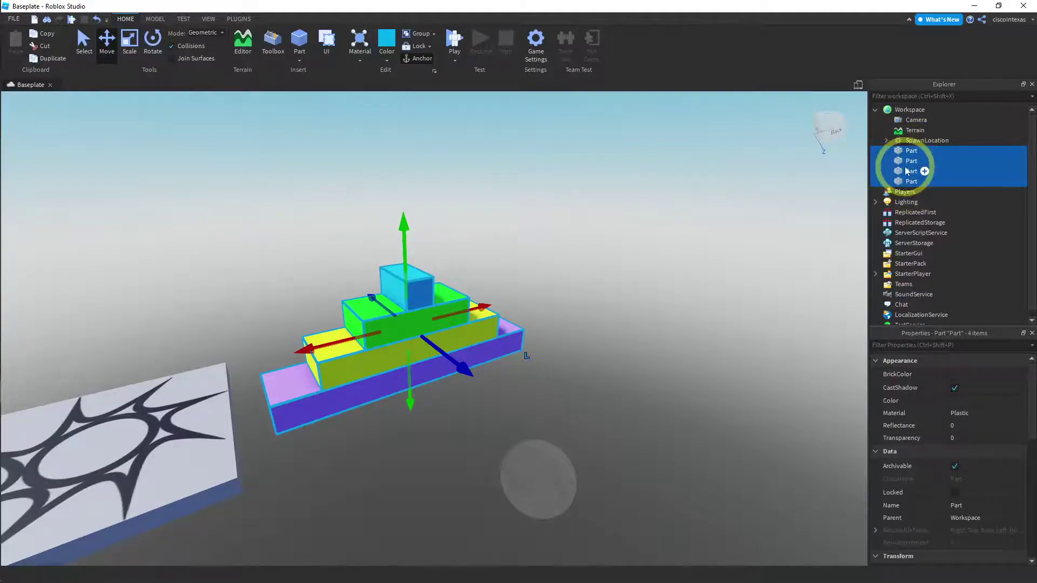
{"action": "left_click", "coordinate": [524, 265]}
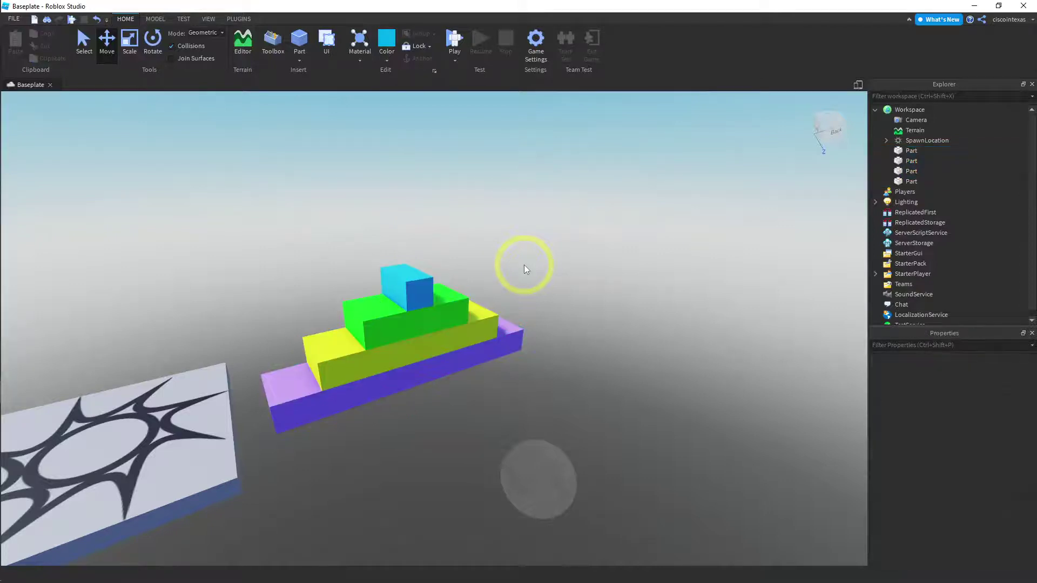
Select the four parts together by their entries in the object hierarchy and clear the selection.
{"action": "left_click", "coordinate": [913, 152]}
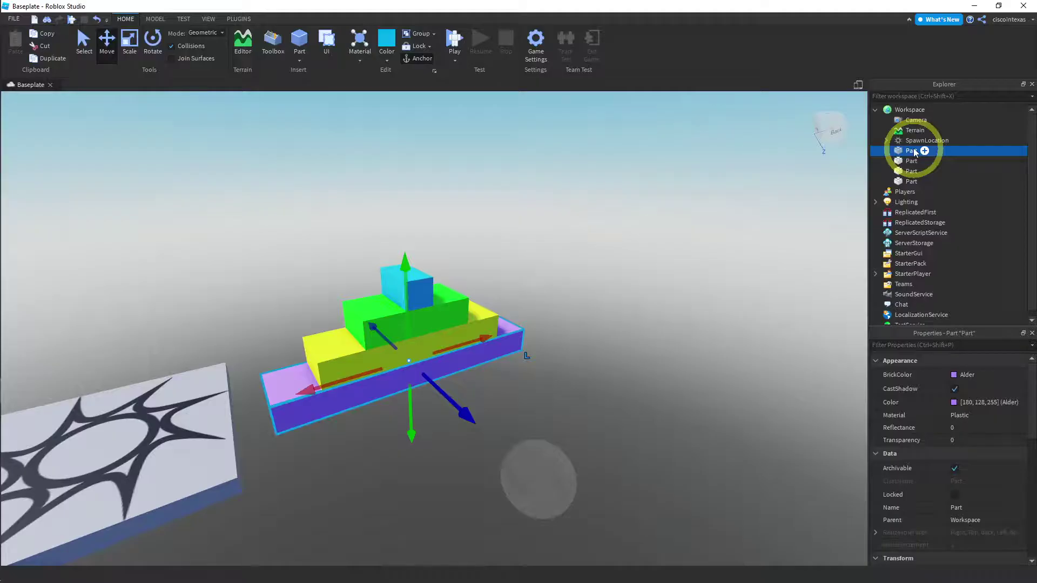
{"action": "left_click", "coordinate": [912, 161], "text": "ctrl"}
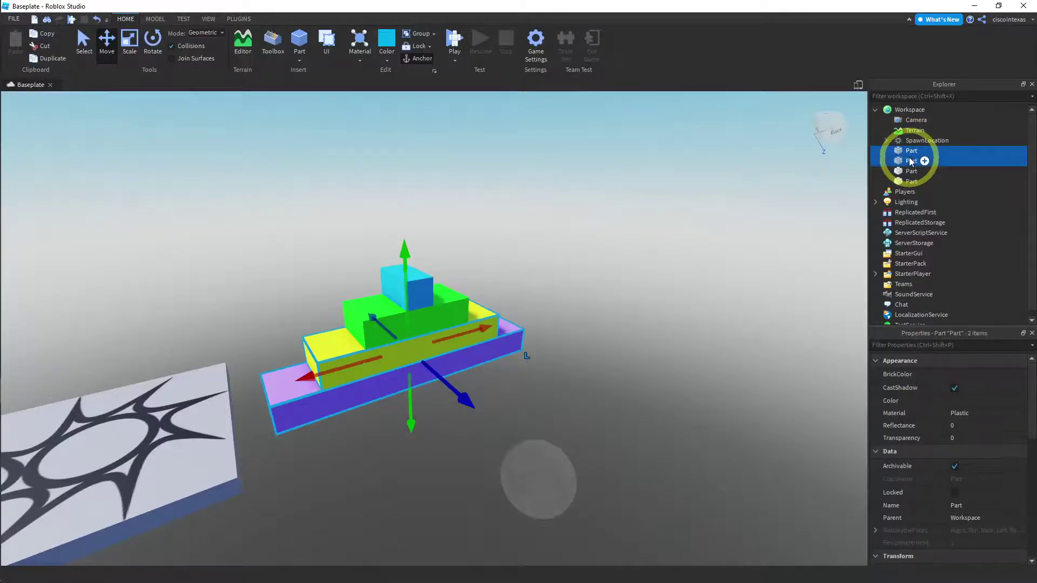
{"action": "left_click", "coordinate": [912, 171], "text": "ctrl"}
{"action": "left_click", "coordinate": [912, 182], "text": "ctrl"}
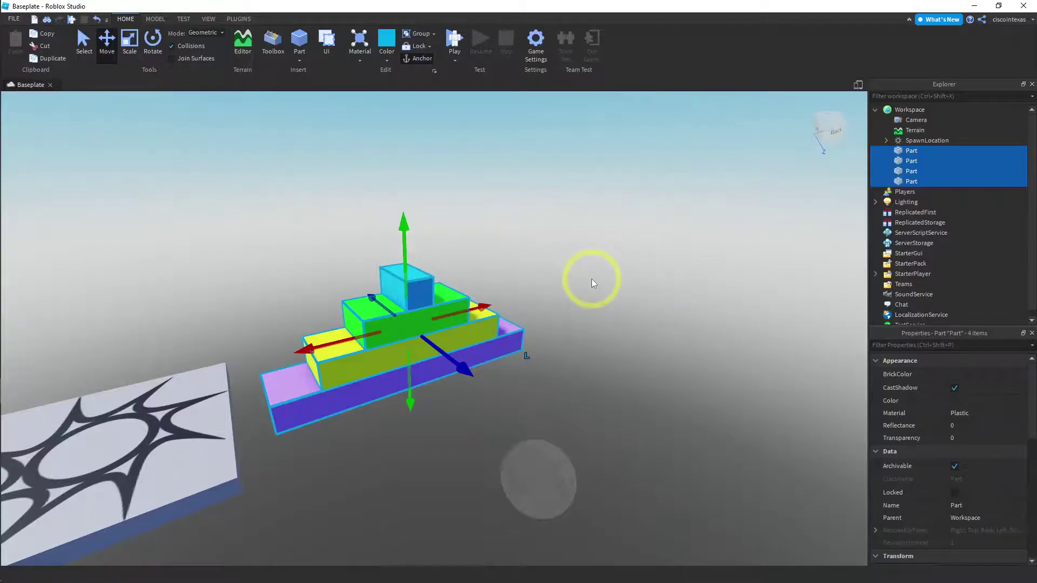
{"action": "left_click", "coordinate": [552, 272]}
Add the cyan, green, yellow and purple parts to one selection directly in the scene and deselect them.
{"action": "left_click", "coordinate": [413, 288]}
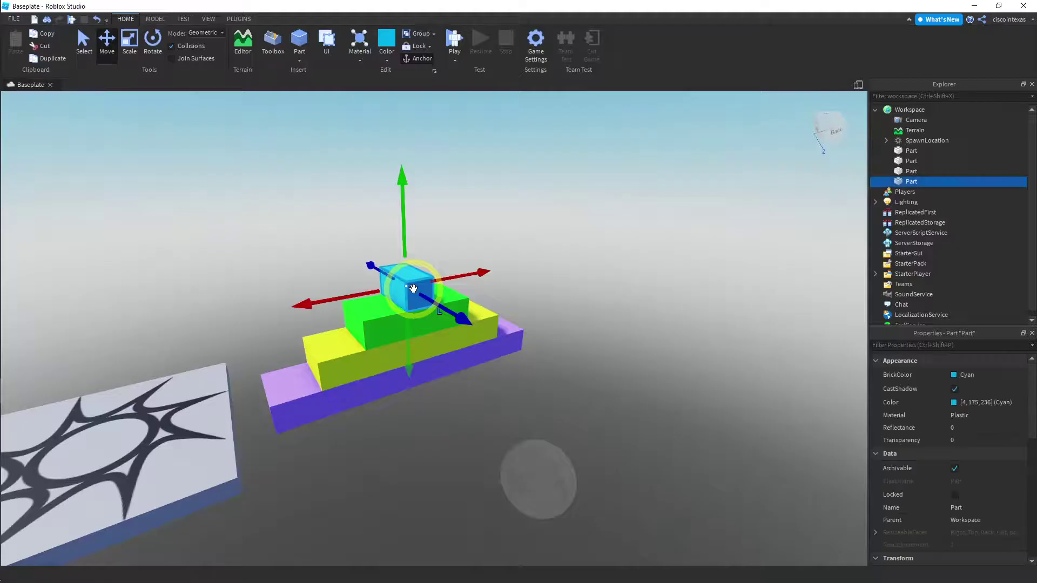
{"action": "left_click", "coordinate": [372, 326], "text": "ctrl"}
{"action": "left_click", "coordinate": [336, 363], "text": "ctrl"}
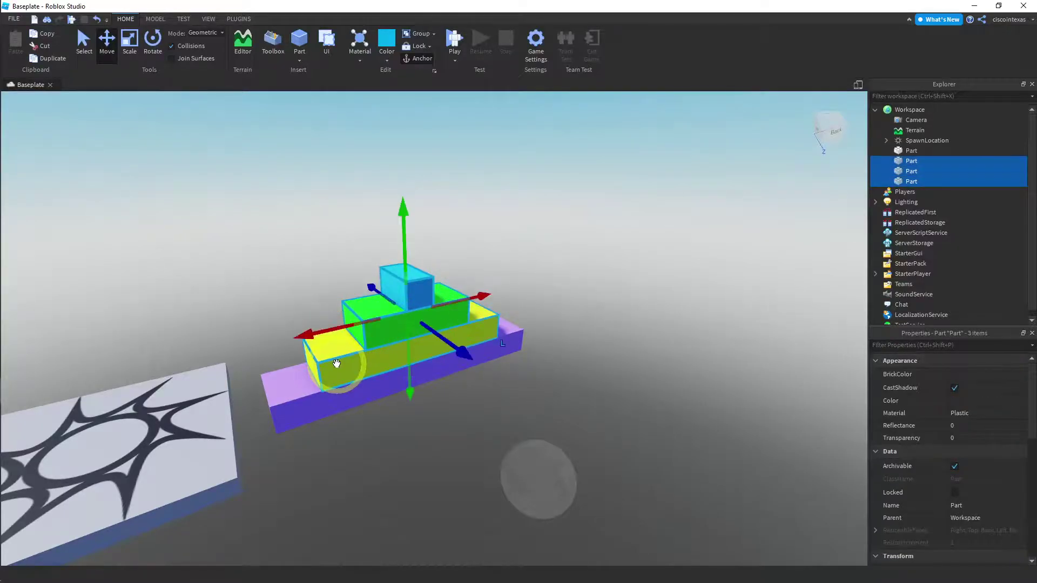
{"action": "left_click", "coordinate": [301, 393], "text": "ctrl"}
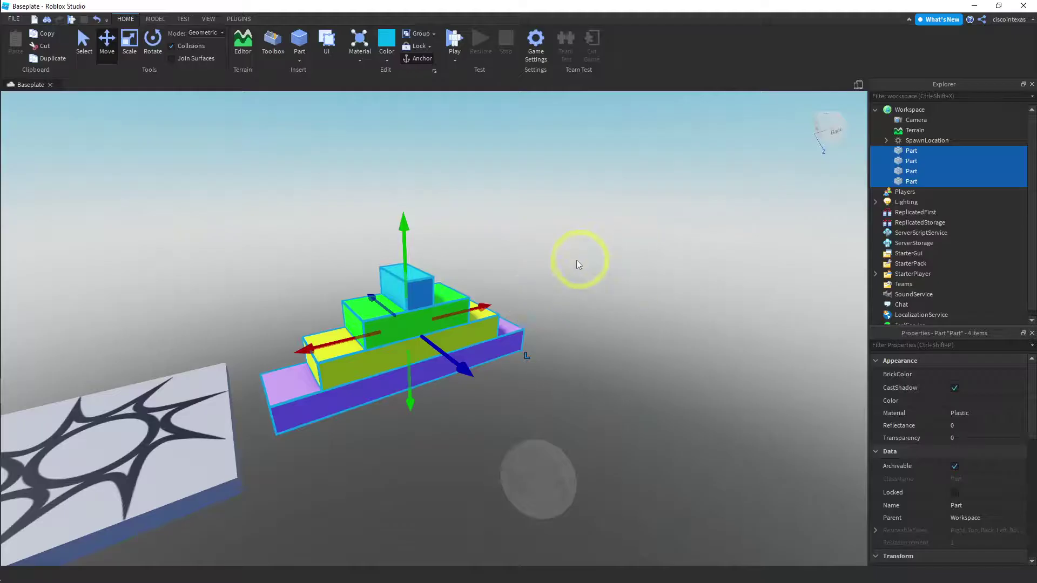
{"action": "left_click", "coordinate": [562, 255]}
Group the four stacked parts into a single model and rename it Stair.
{"action": "left_click_drag", "start_coordinate": [569, 232], "coordinate": [330, 438]}
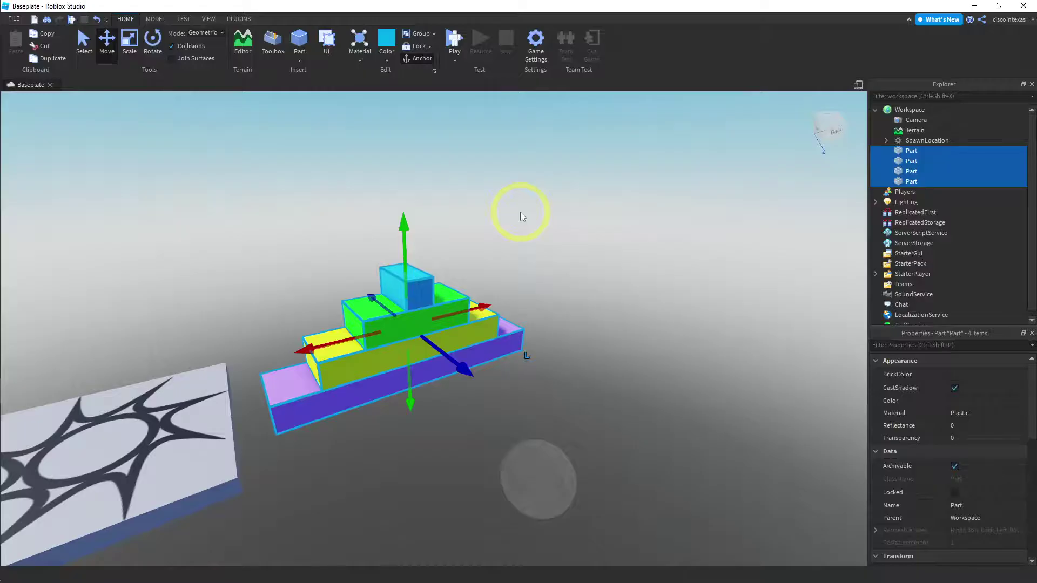
{"action": "left_click", "coordinate": [419, 36]}
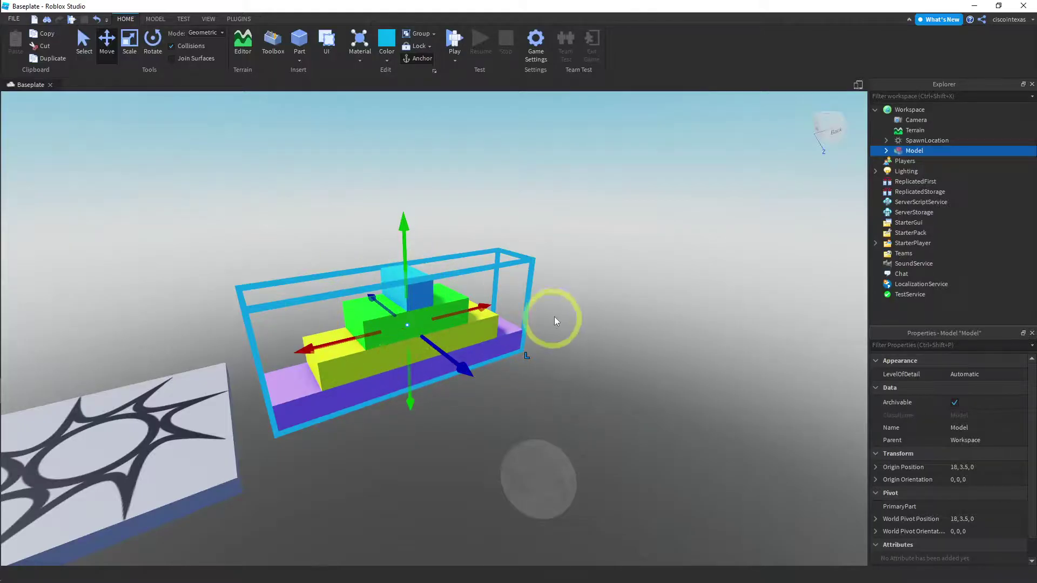
{"action": "mouse_move", "coordinate": [916, 153]}
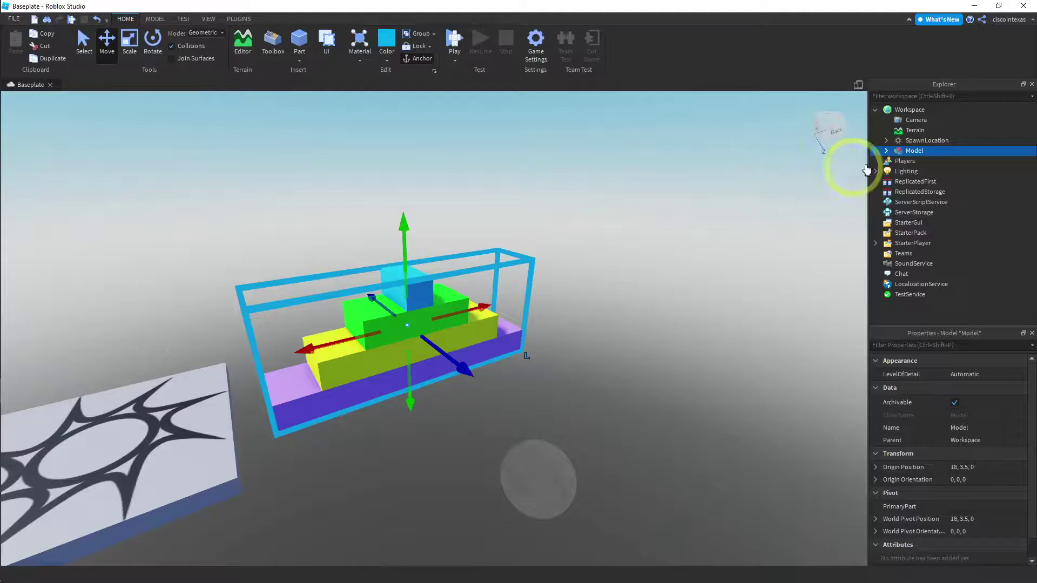
{"action": "right_click", "coordinate": [913, 154]}
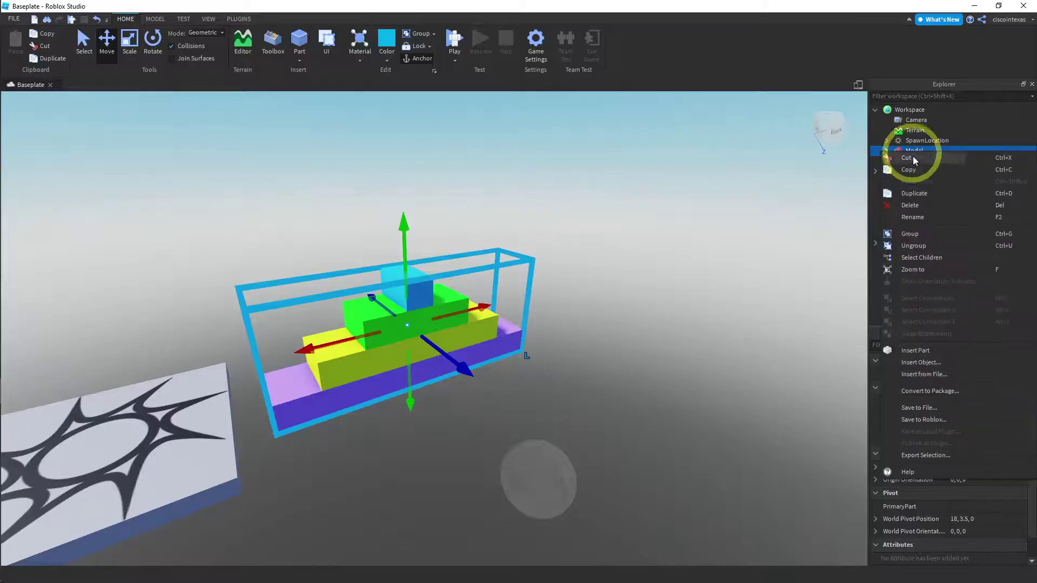
{"action": "left_click", "coordinate": [915, 217]}
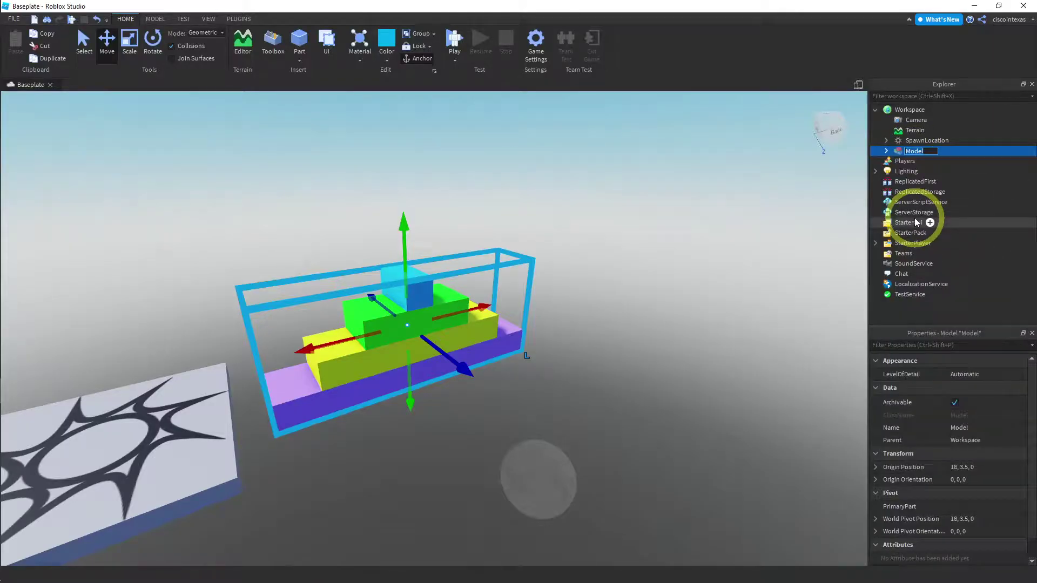
{"action": "type", "text": "Stair"}
{"action": "key", "text": "Return"}
{"action": "left_click", "coordinate": [891, 431]}
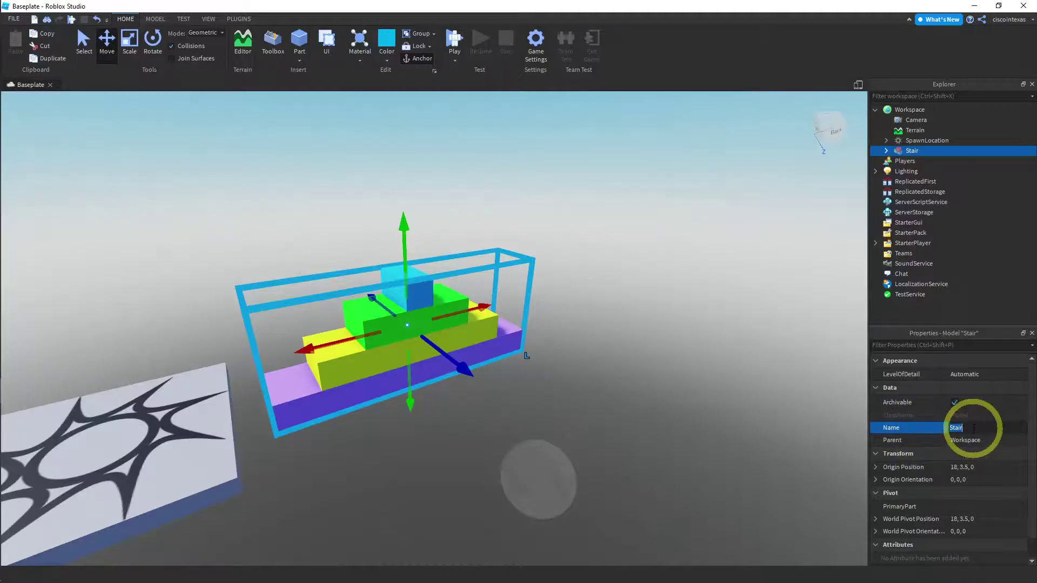
Set the grouped model's name to Stair in its properties.
{"action": "type", "text": "Sta"}
{"action": "key", "text": "Return"}
{"action": "right_click_drag", "start_coordinate": [483, 436], "coordinate": [339, 458]}
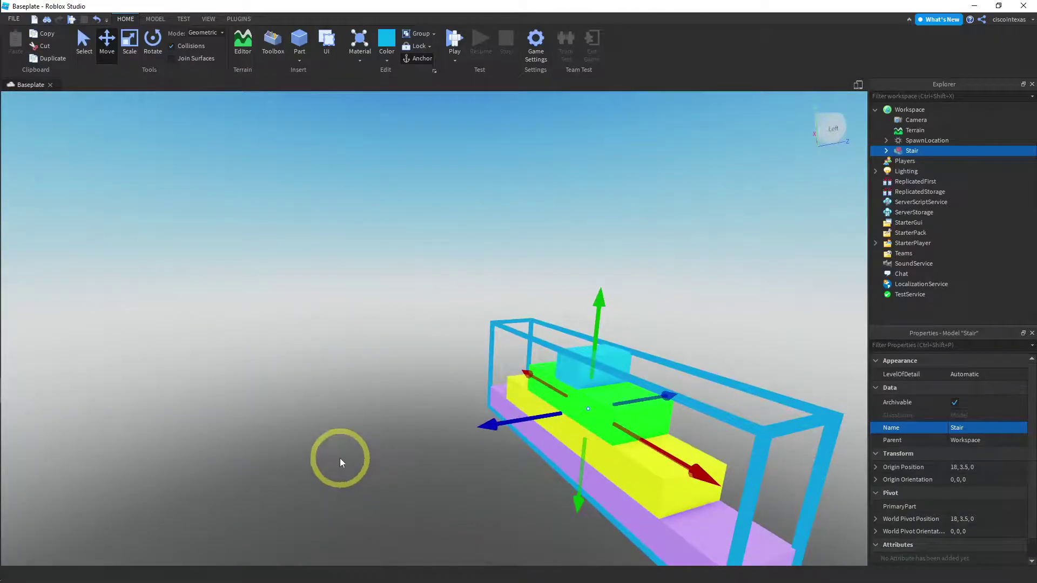
{"action": "key", "text": "e"}
{"action": "right_click_drag", "start_coordinate": [372, 465], "coordinate": [364, 398]}
{"action": "key", "text": "e"}
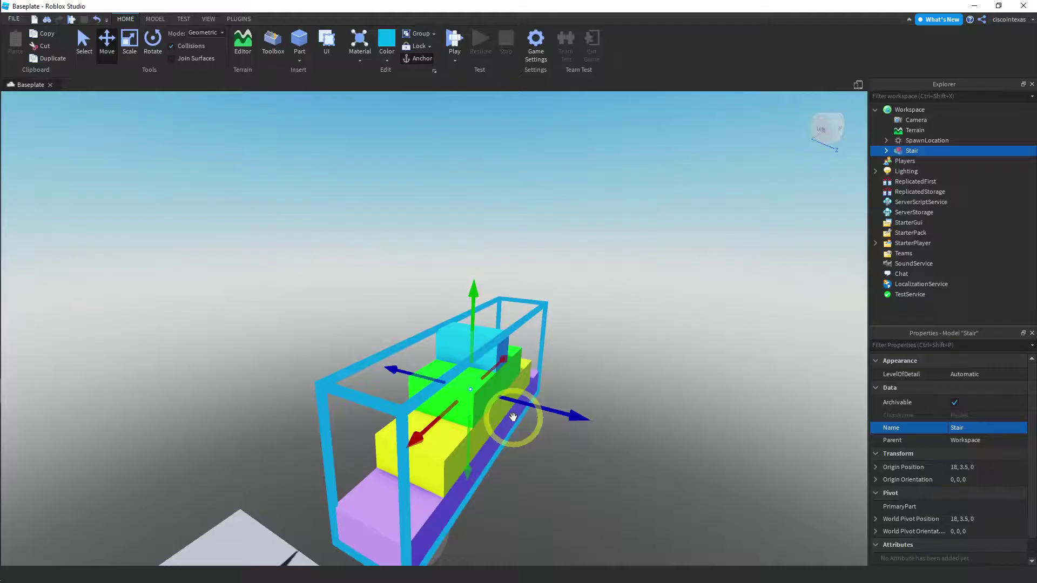
{"action": "key", "text": "s"}
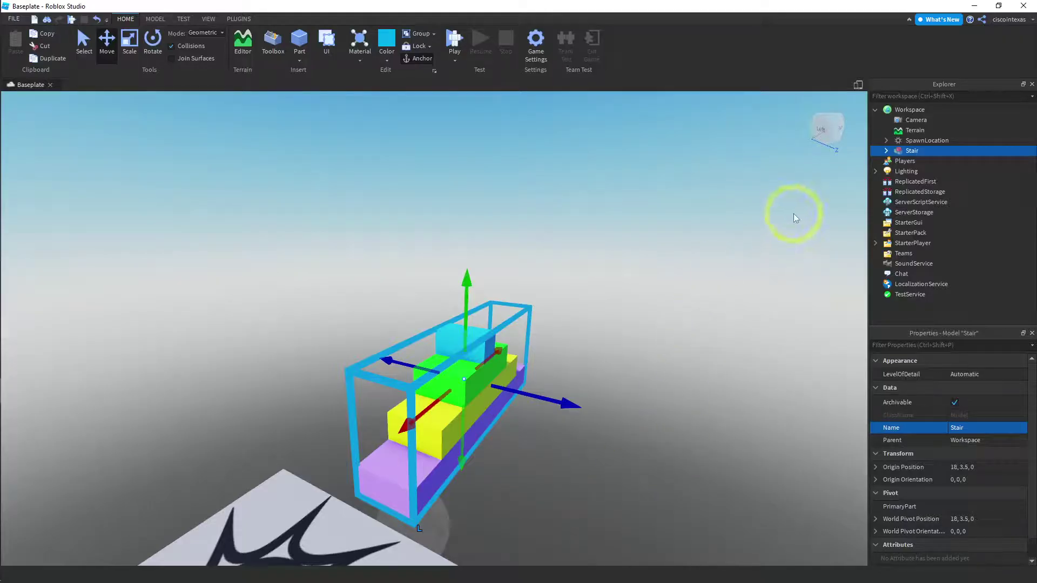
Start saving the Stair model to Roblox as an asset.
{"action": "right_click", "coordinate": [907, 152]}
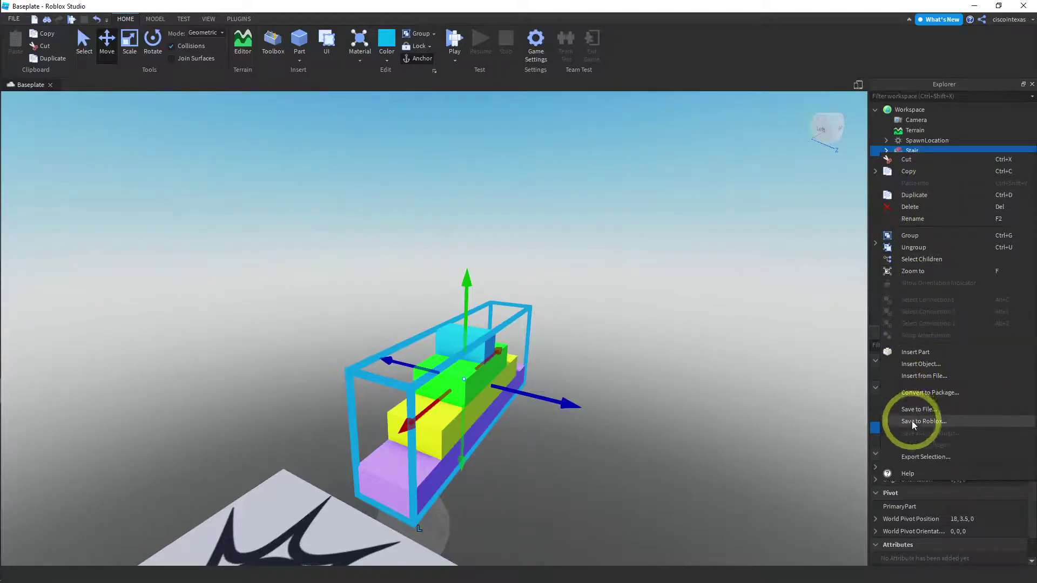
{"action": "left_click", "coordinate": [806, 311]}
{"action": "right_click", "coordinate": [912, 152]}
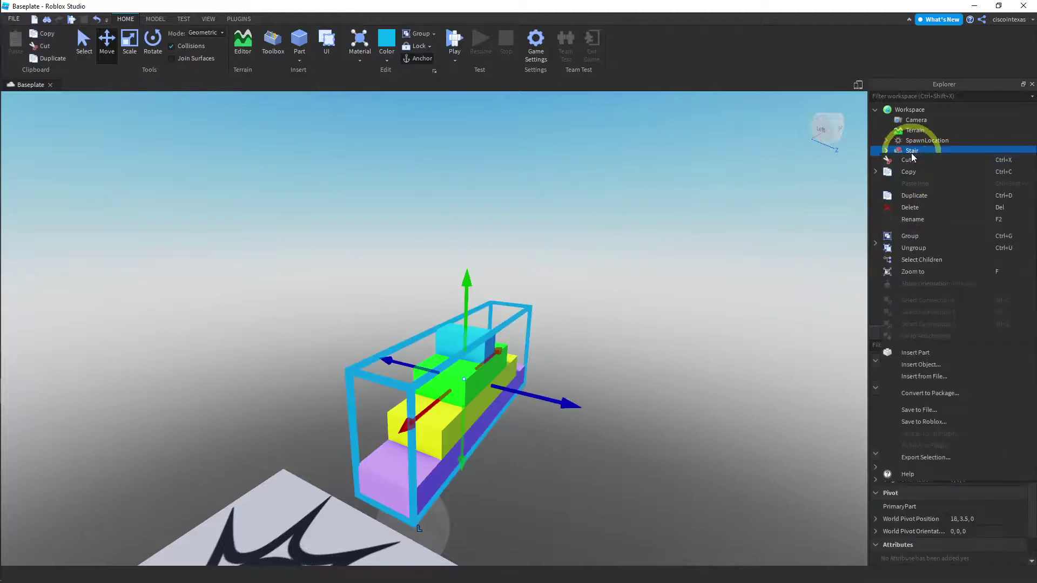
{"action": "left_click", "coordinate": [926, 421]}
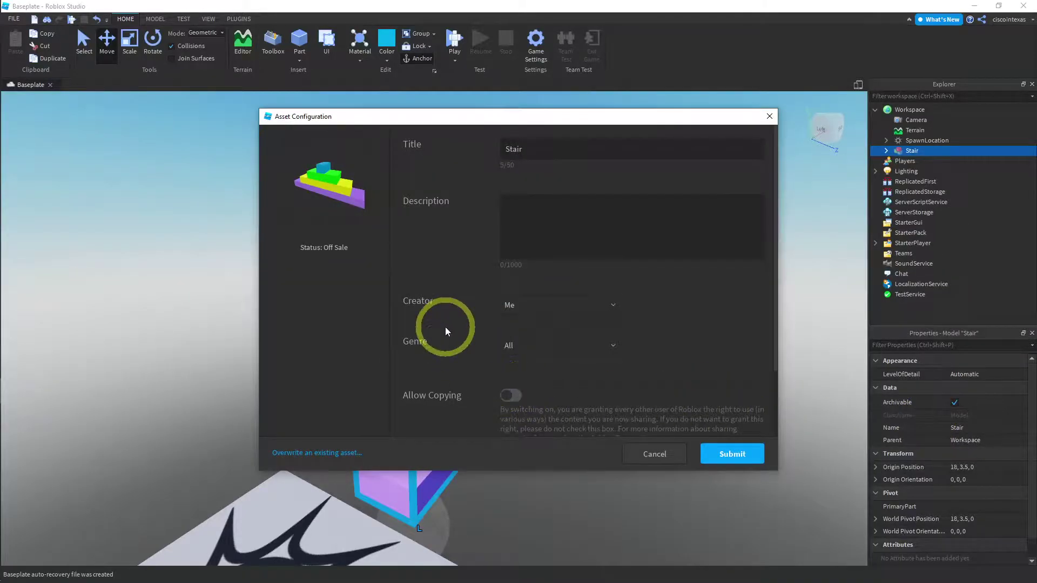
Keep Stair as the asset's title and allow copying in the asset configuration.
{"action": "left_click", "coordinate": [520, 151]}
{"action": "left_click", "coordinate": [530, 151]}
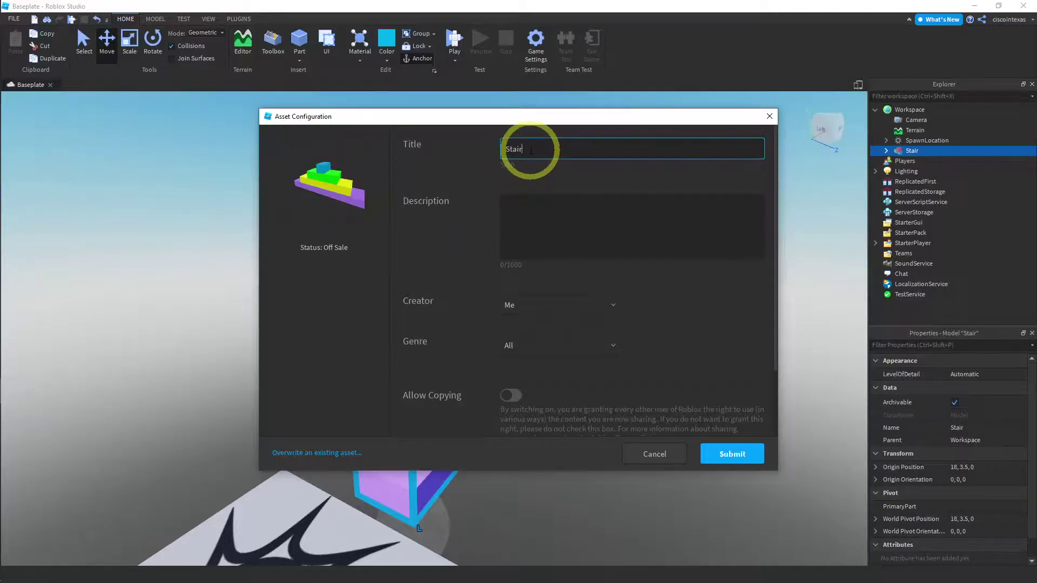
{"action": "scroll", "coordinate": [694, 348], "scroll_direction": "down", "scroll_amount": 1}
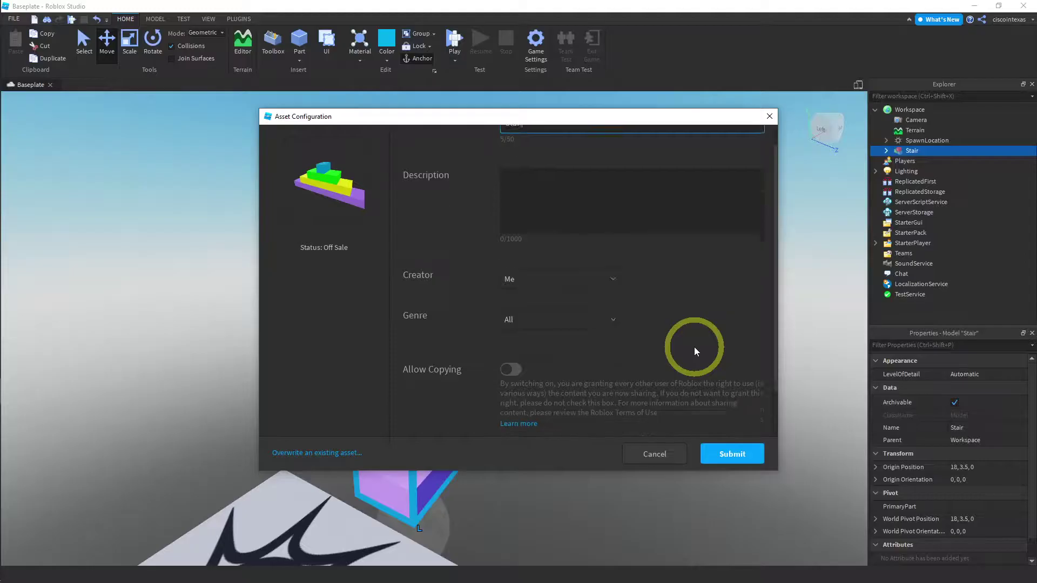
{"action": "scroll", "coordinate": [695, 347], "scroll_direction": "down", "scroll_amount": 2}
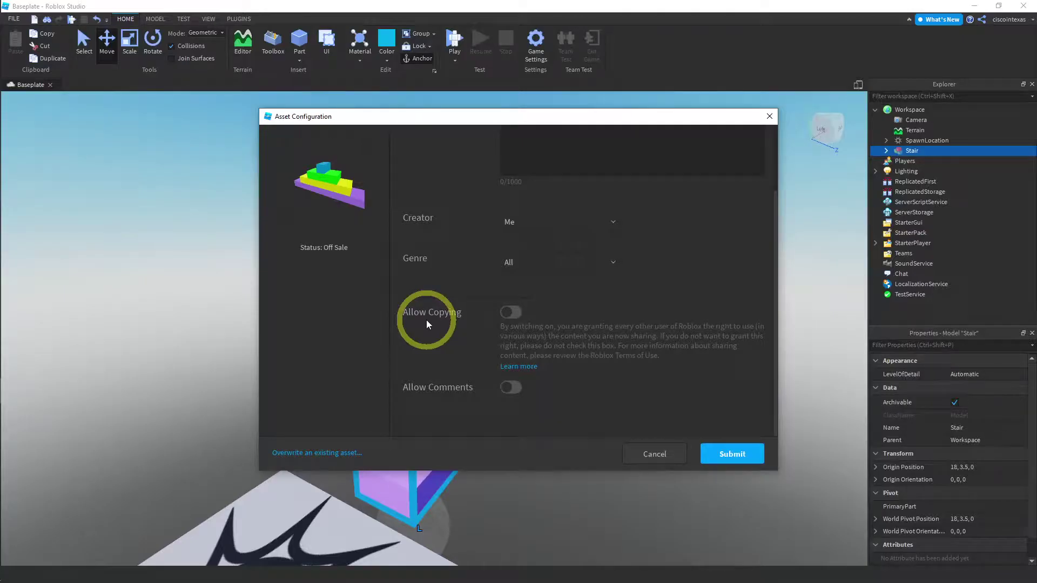
{"action": "left_click", "coordinate": [510, 312]}
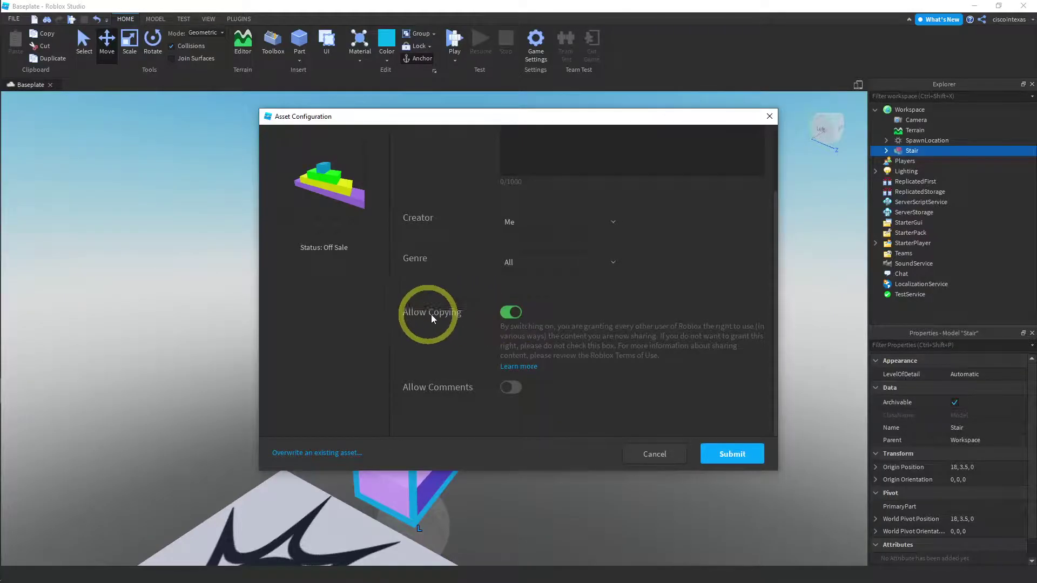
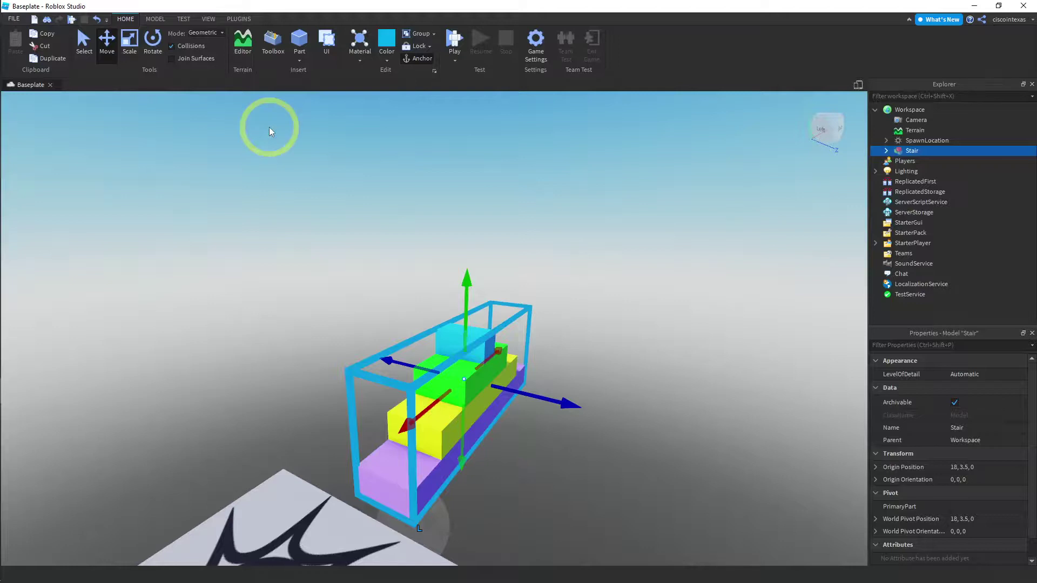
Open the inventory of own models in the Toolbox and preview both saved Stair assets.
{"action": "left_click", "coordinate": [273, 41]}
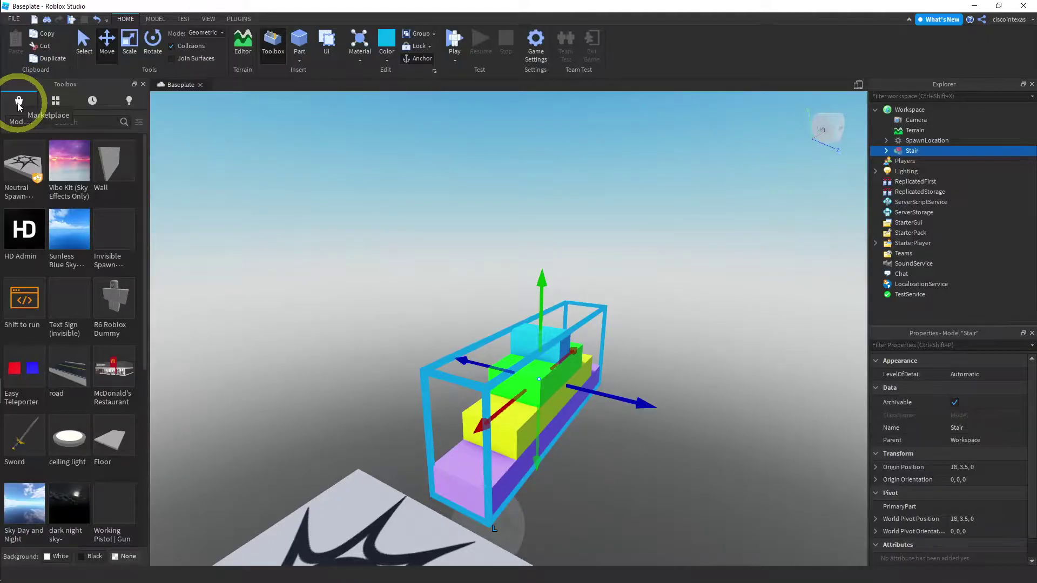
{"action": "left_click", "coordinate": [55, 102]}
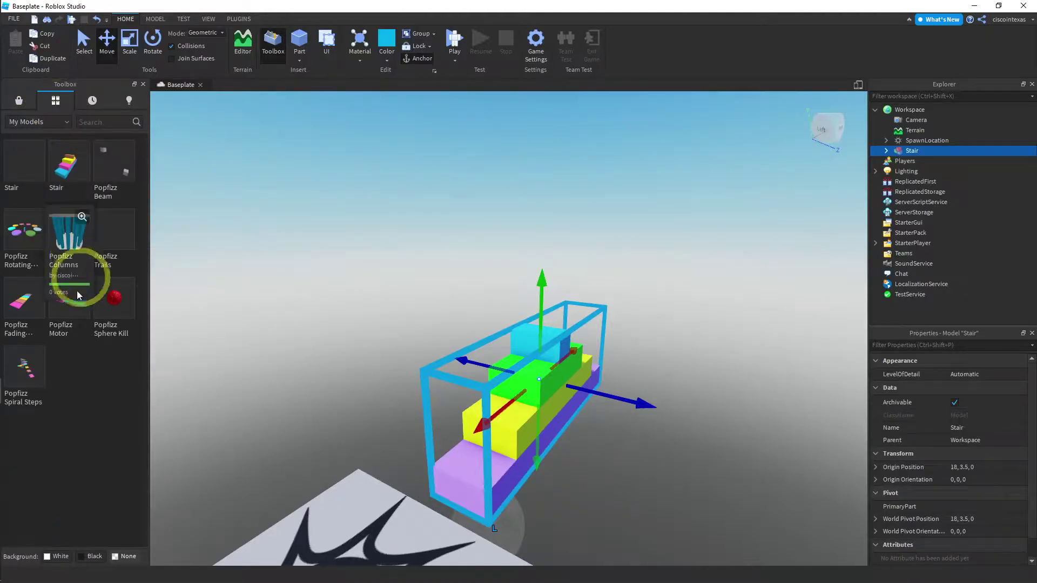
{"action": "mouse_move", "coordinate": [60, 267]}
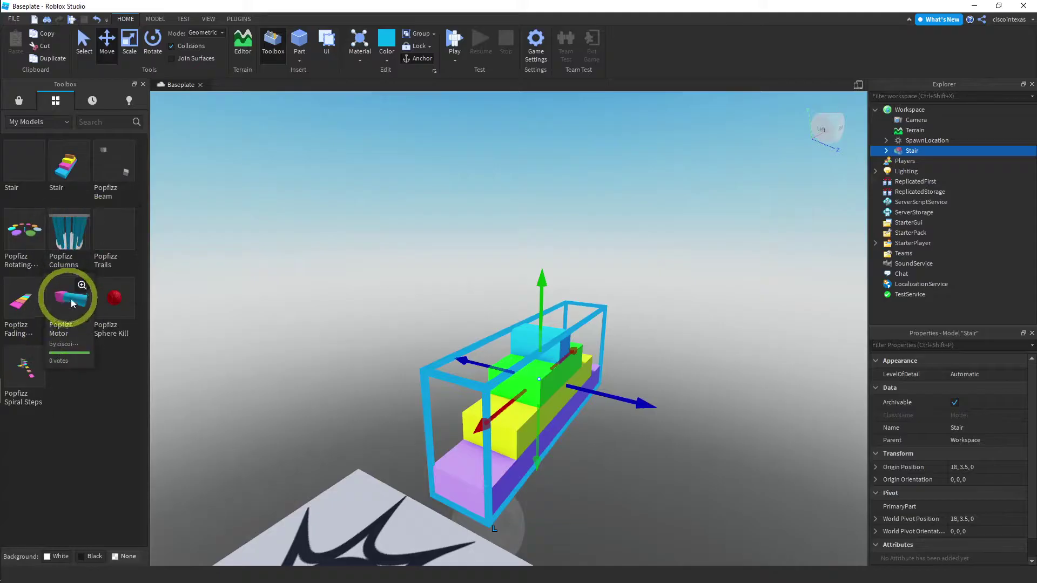
{"action": "mouse_move", "coordinate": [67, 182]}
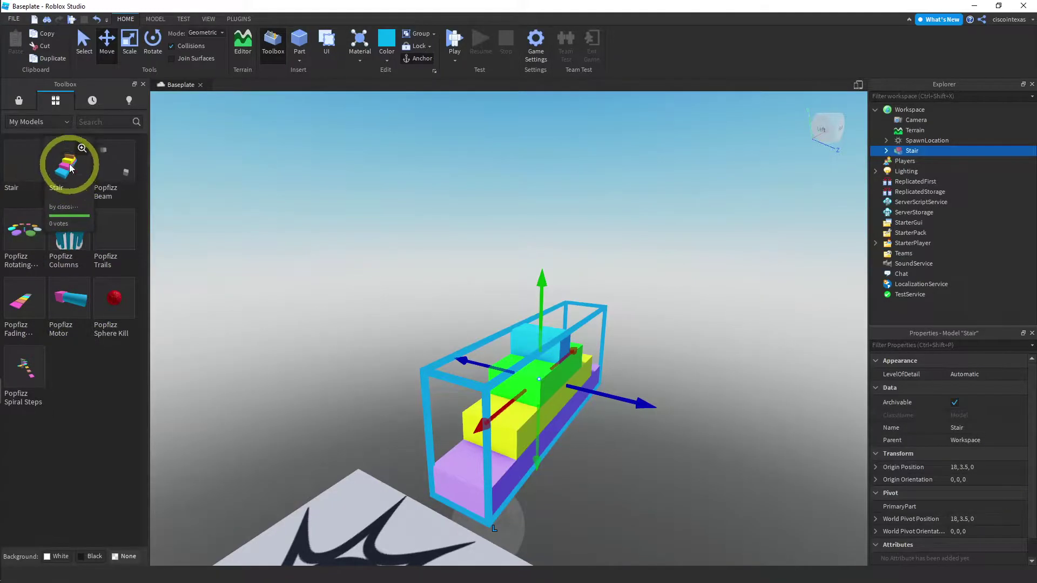
{"action": "left_click", "coordinate": [81, 149]}
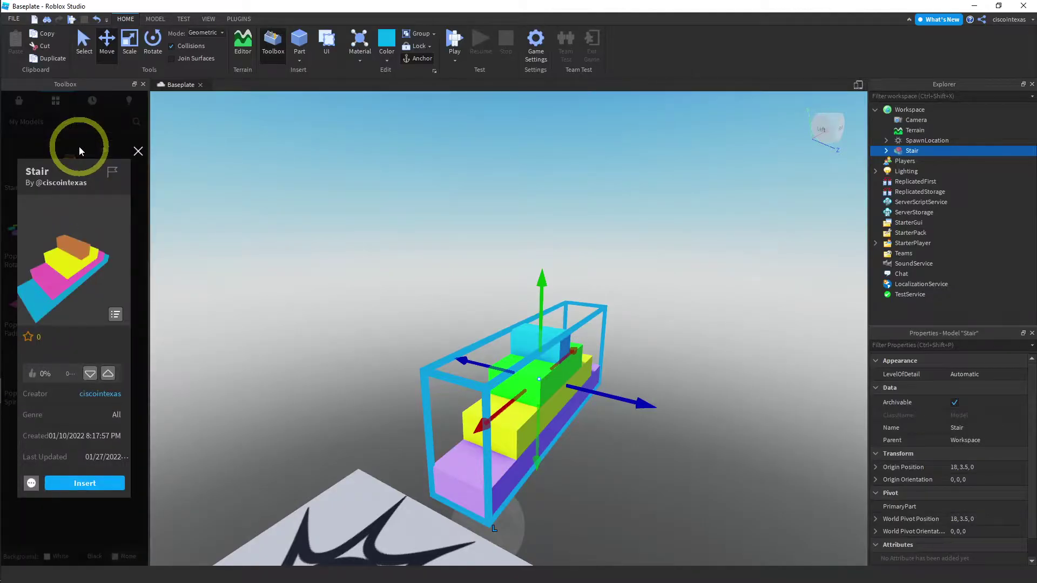
{"action": "left_click", "coordinate": [138, 152]}
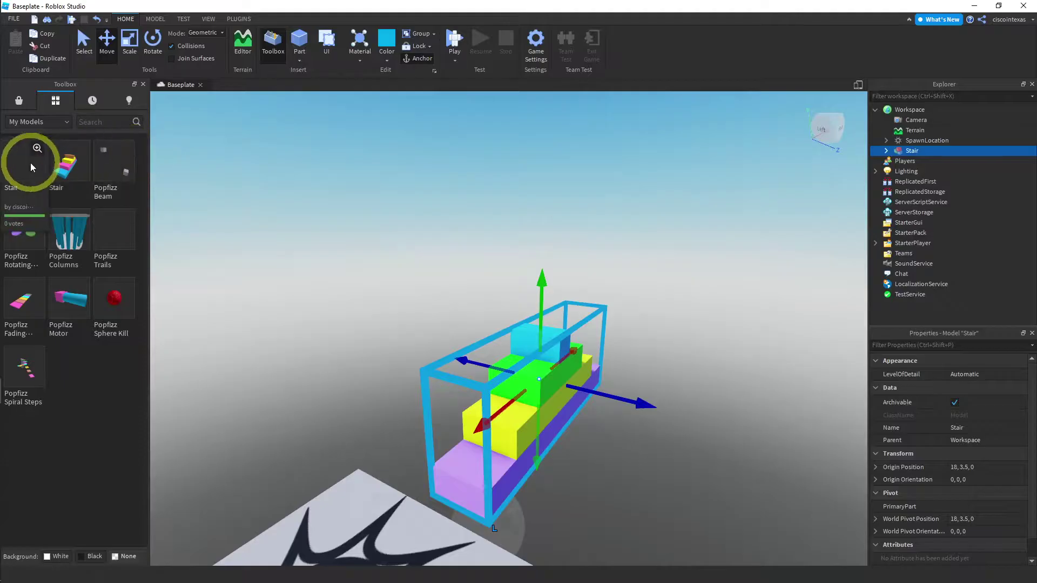
{"action": "left_click", "coordinate": [37, 147]}
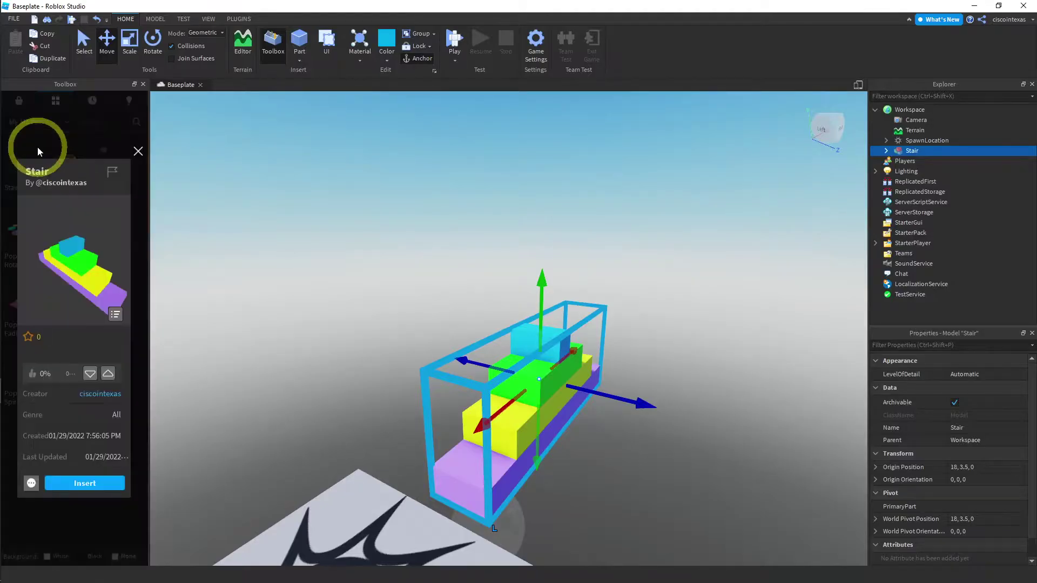
{"action": "left_click", "coordinate": [138, 151]}
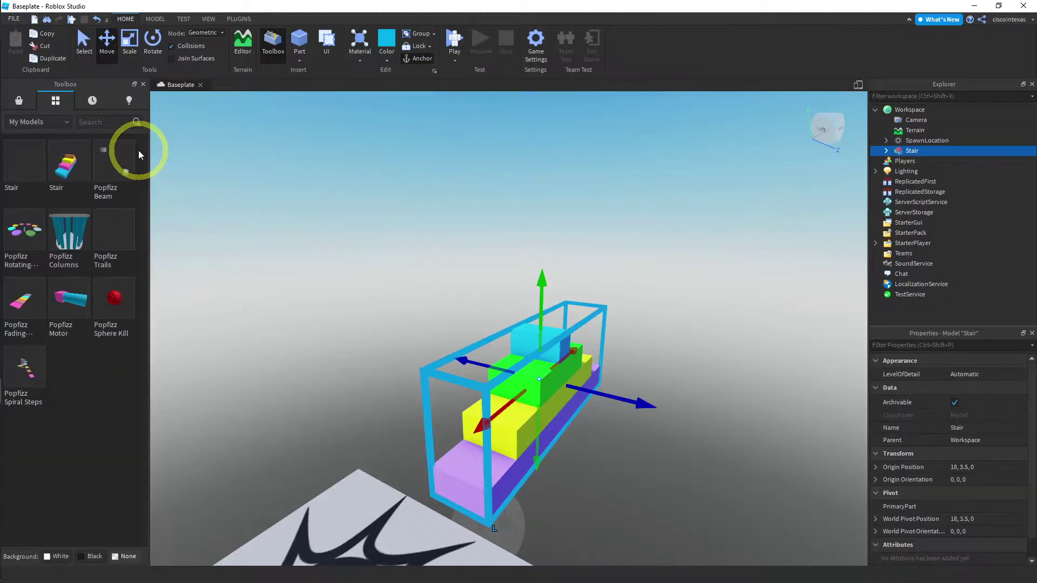
Insert the newly saved Stair asset into the workspace and place it beyond the first stair at 45, 2.5, 0.
{"action": "mouse_move", "coordinate": [34, 168]}
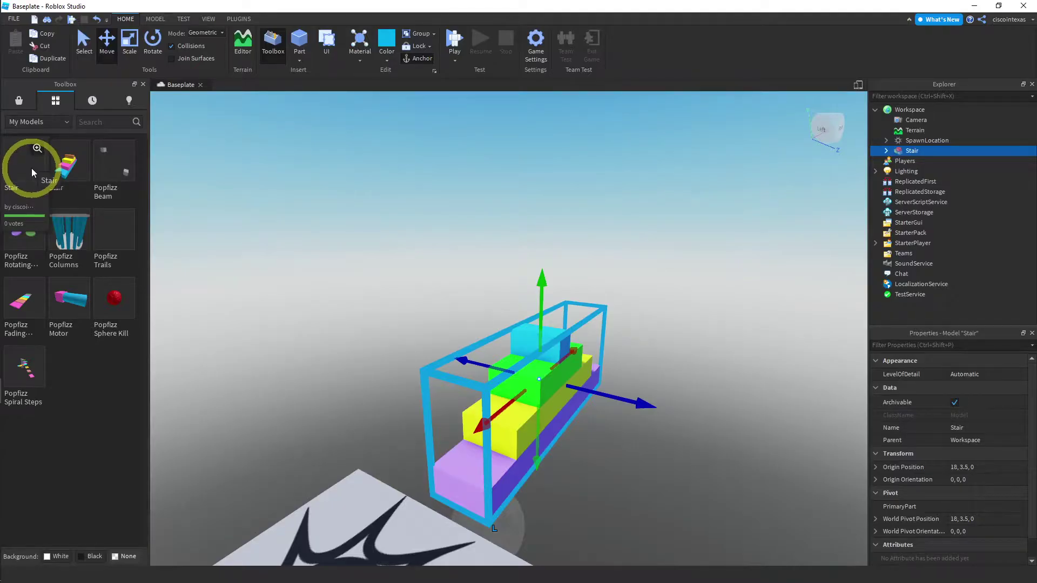
{"action": "left_click_drag", "start_coordinate": [32, 168], "coordinate": [218, 275]}
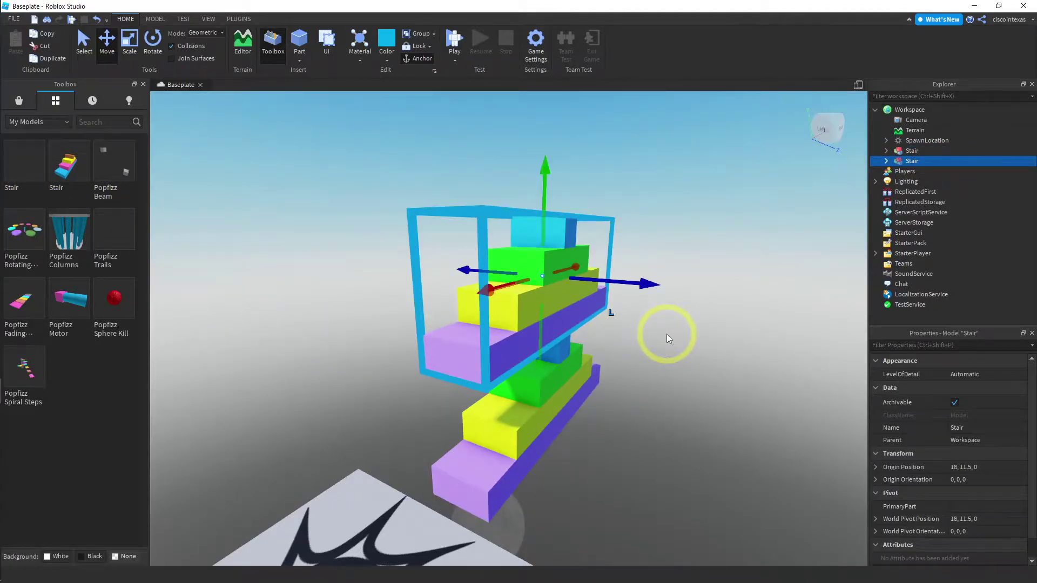
{"action": "left_click_drag", "start_coordinate": [484, 290], "coordinate": [598, 261]}
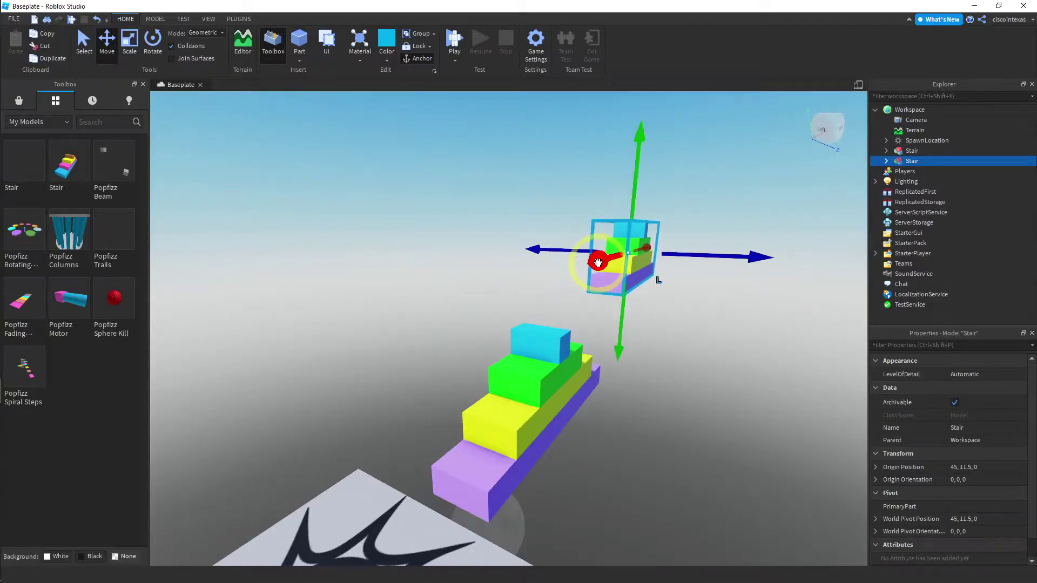
{"action": "left_click_drag", "start_coordinate": [627, 139], "coordinate": [634, 208]}
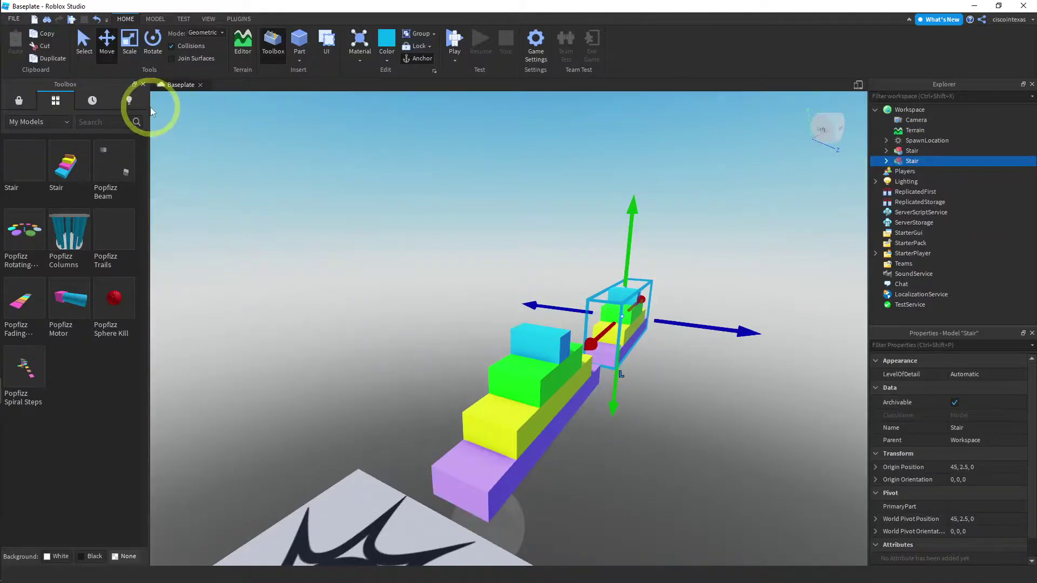
Reopen the Toolbox and insert another copy of the newly saved Stair asset from My Models.
{"action": "left_click", "coordinate": [144, 85]}
{"action": "left_click", "coordinate": [273, 53]}
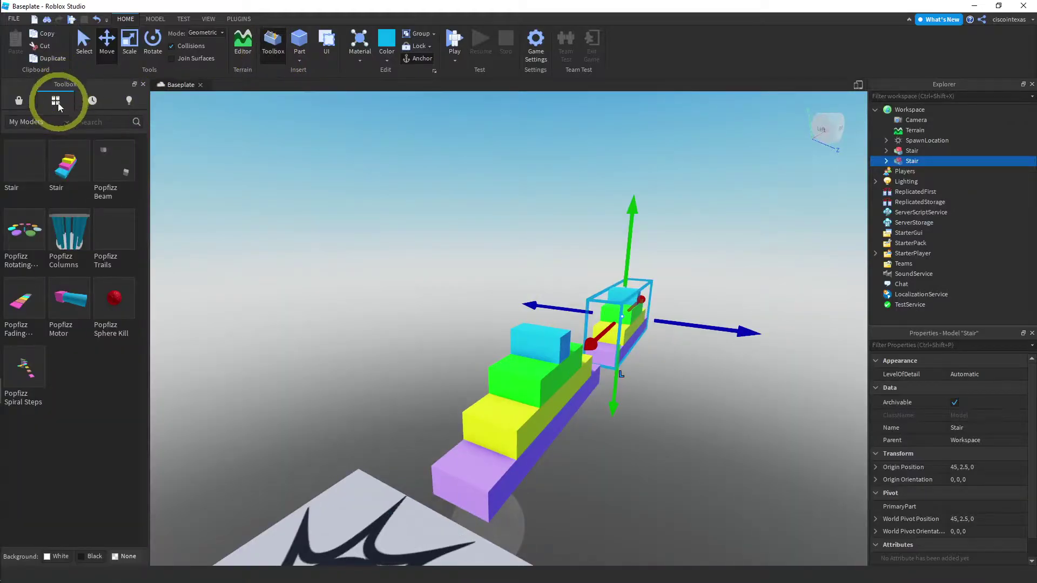
{"action": "left_click", "coordinate": [35, 122]}
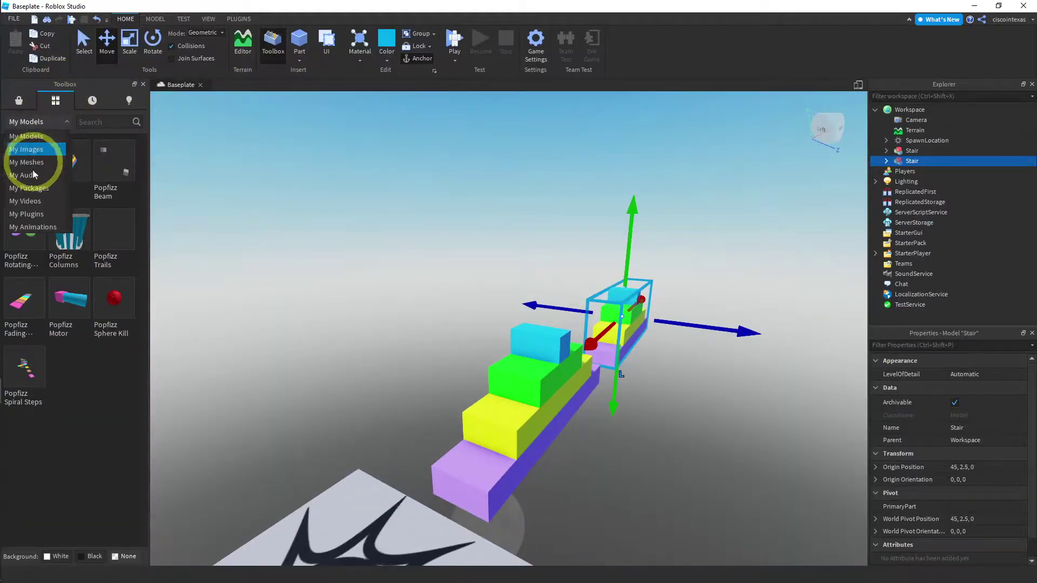
{"action": "left_click", "coordinate": [44, 123]}
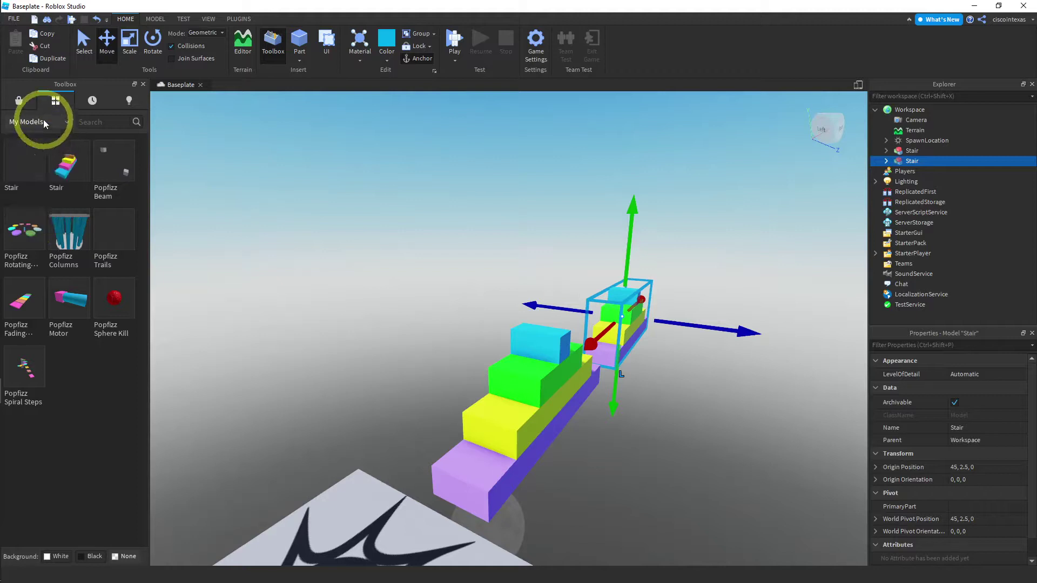
{"action": "mouse_move", "coordinate": [28, 165]}
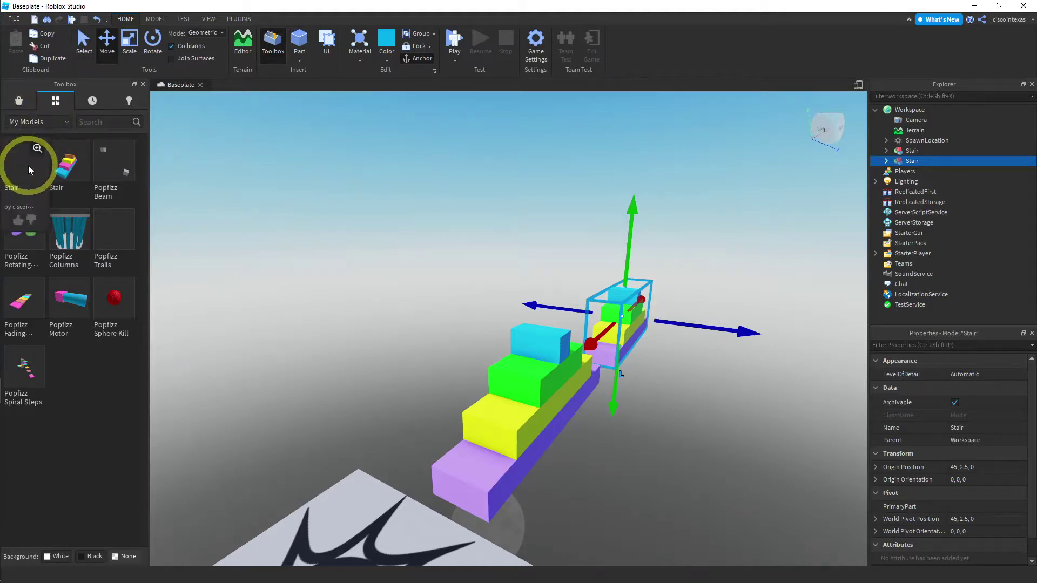
{"action": "left_click", "coordinate": [28, 164]}
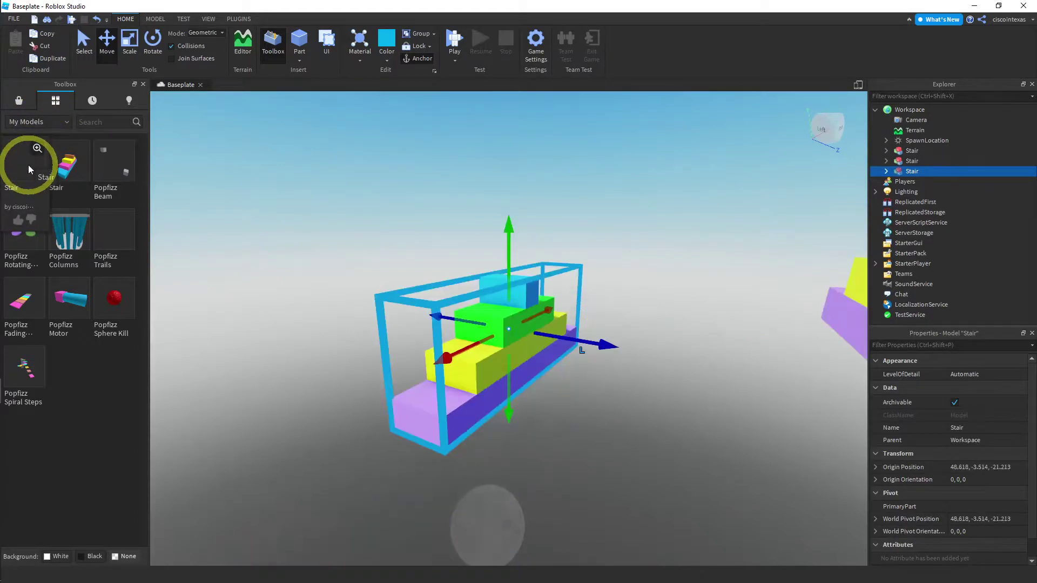
Move the third stair past the second one, to about 68.6, -1.5, 10.8.
{"action": "right_click_drag", "start_coordinate": [603, 431], "coordinate": [603, 431]}
{"action": "left_click_drag", "start_coordinate": [609, 350], "coordinate": [318, 318]}
{"action": "right_click_drag", "start_coordinate": [418, 407], "coordinate": [418, 407]}
{"action": "left_click_drag", "start_coordinate": [502, 233], "coordinate": [414, 226]}
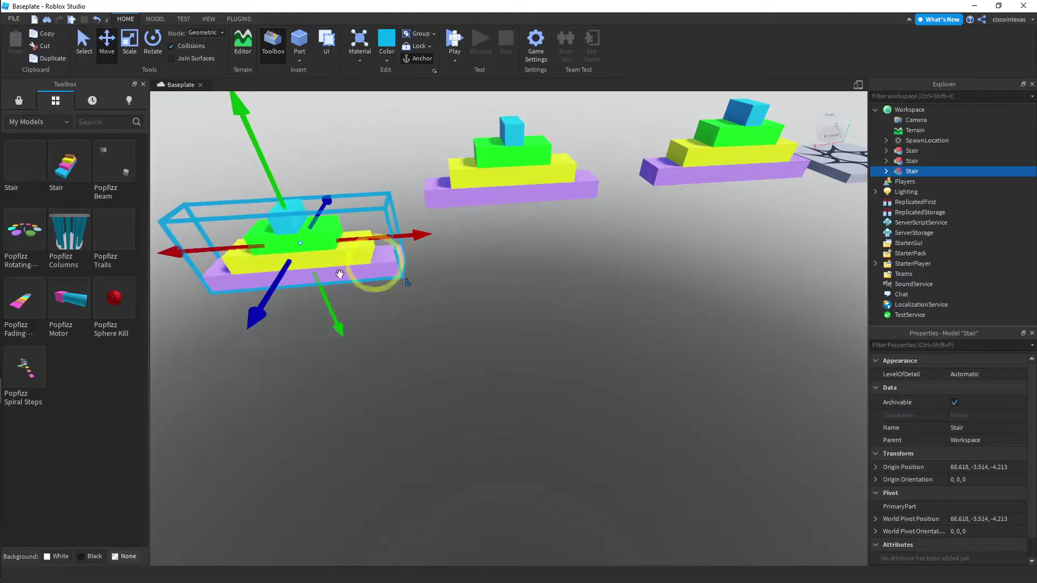
{"action": "left_click_drag", "start_coordinate": [250, 313], "coordinate": [278, 240]}
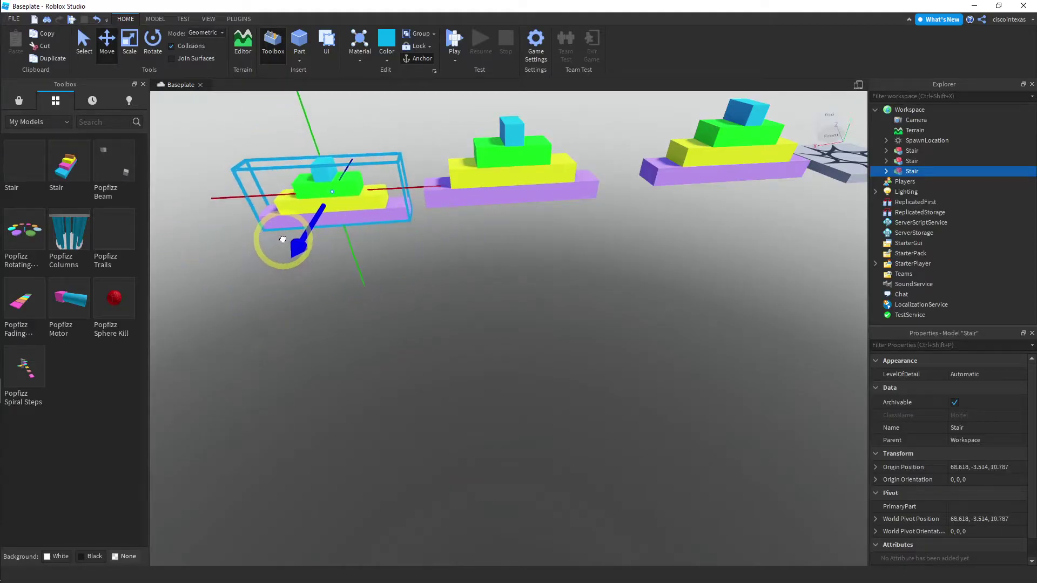
{"action": "left_click_drag", "start_coordinate": [359, 283], "coordinate": [359, 273]}
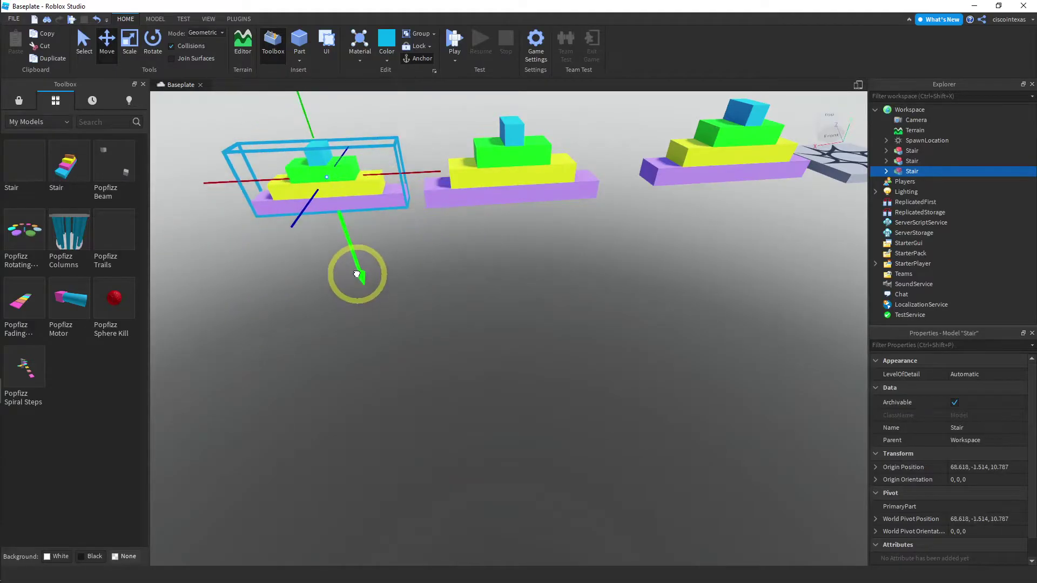
Move the middle stair closer to the first one and raise it, to position 40, 3.5, 0.
{"action": "left_click", "coordinate": [504, 257]}
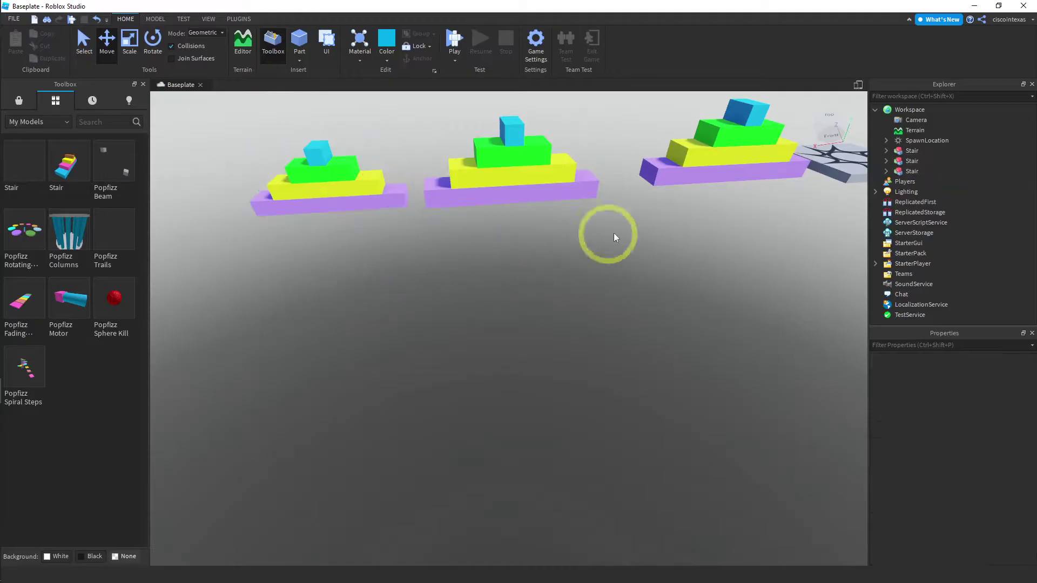
{"action": "left_click", "coordinate": [533, 194]}
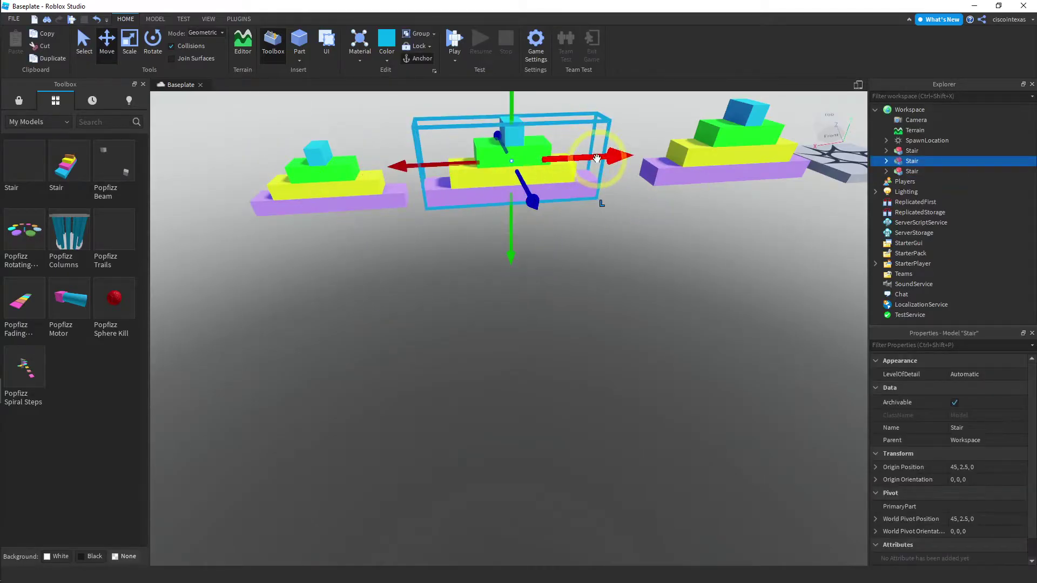
{"action": "left_click_drag", "start_coordinate": [603, 159], "coordinate": [643, 157]}
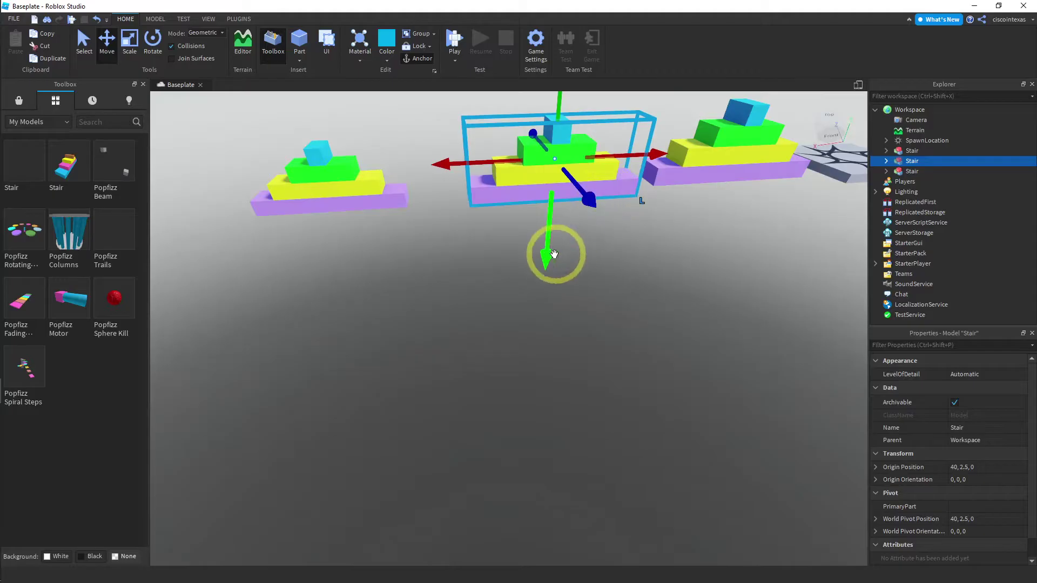
{"action": "left_click_drag", "start_coordinate": [548, 250], "coordinate": [548, 243]}
Bring the third stair closer to the middle one and into line, at about 61.6, 0.5, 0.8.
{"action": "left_click", "coordinate": [384, 182]}
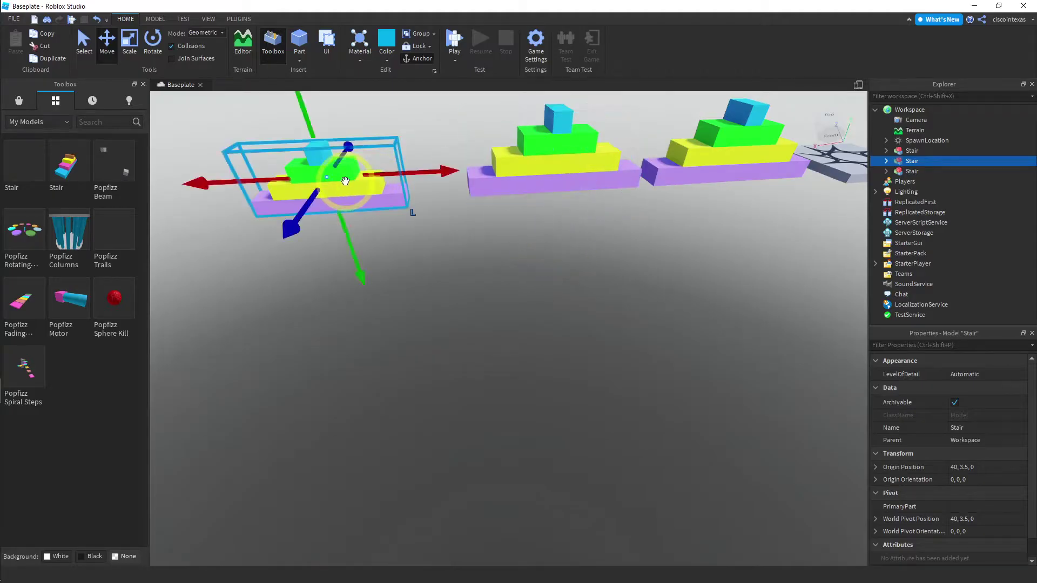
{"action": "left_click_drag", "start_coordinate": [447, 176], "coordinate": [490, 174]}
{"action": "left_click_drag", "start_coordinate": [403, 270], "coordinate": [404, 253]}
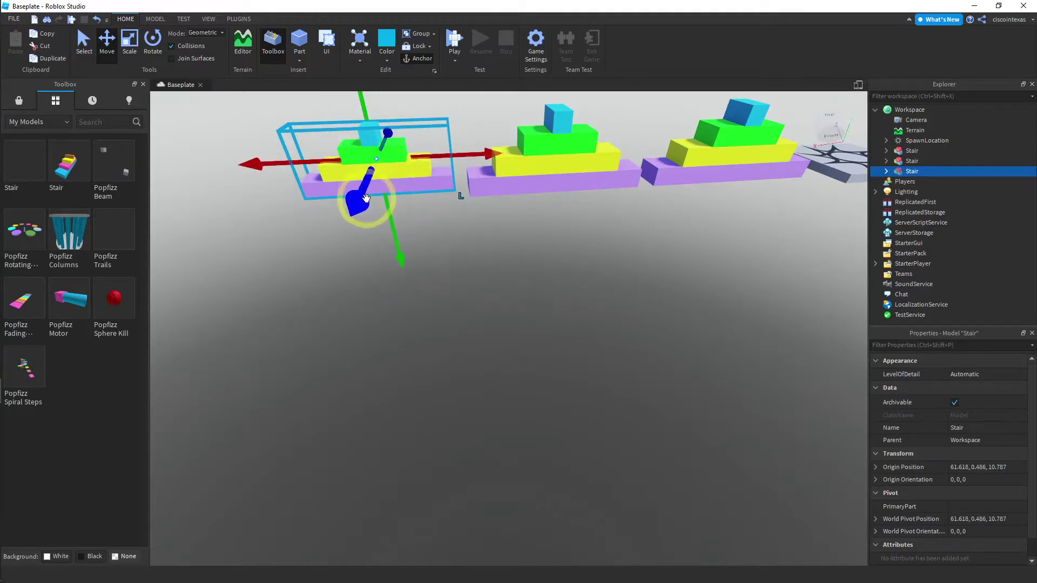
{"action": "left_click_drag", "start_coordinate": [359, 202], "coordinate": [361, 166]}
Raise the third stair to a height of about 3.5, level with the other stairs, and deselect it.
{"action": "right_click_drag", "start_coordinate": [471, 264], "coordinate": [514, 367]}
{"action": "left_click_drag", "start_coordinate": [514, 367], "coordinate": [587, 346]}
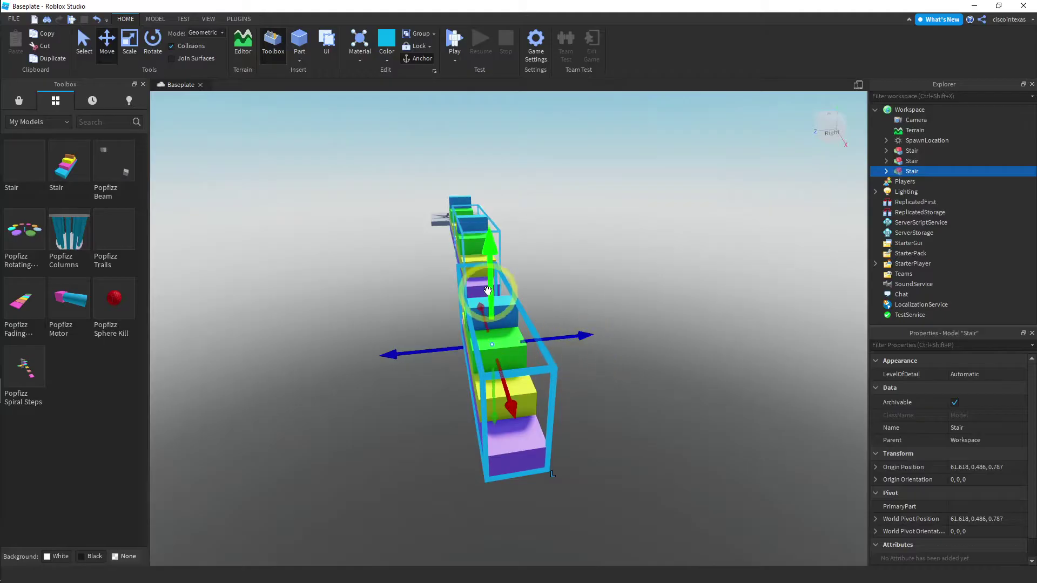
{"action": "left_click_drag", "start_coordinate": [491, 273], "coordinate": [492, 237]}
{"action": "right_click_drag", "start_coordinate": [582, 249], "coordinate": [582, 244]}
{"action": "key", "text": "a"}
{"action": "key", "text": "s"}
{"action": "key", "text": "s"}
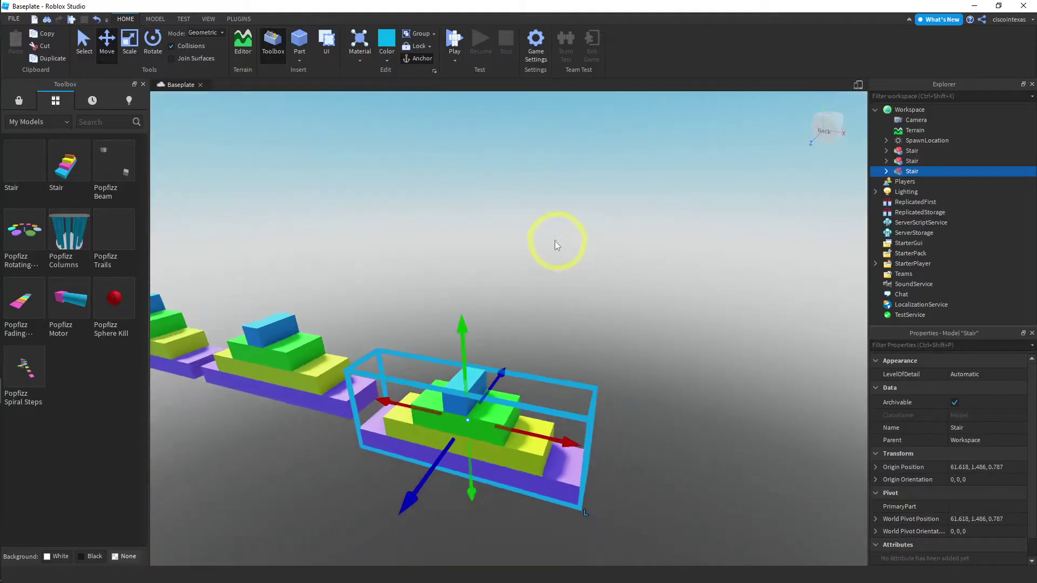
{"action": "left_click_drag", "start_coordinate": [462, 336], "coordinate": [463, 308]}
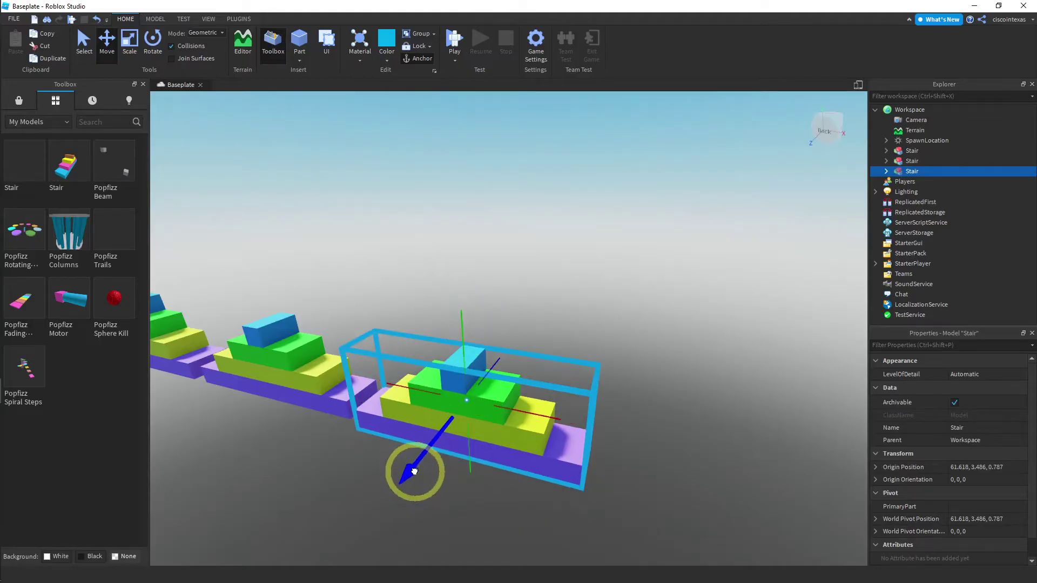
{"action": "left_click_drag", "start_coordinate": [409, 474], "coordinate": [415, 468]}
{"action": "left_click", "coordinate": [511, 271]}
{"action": "right_click_drag", "start_coordinate": [510, 271], "coordinate": [511, 268]}
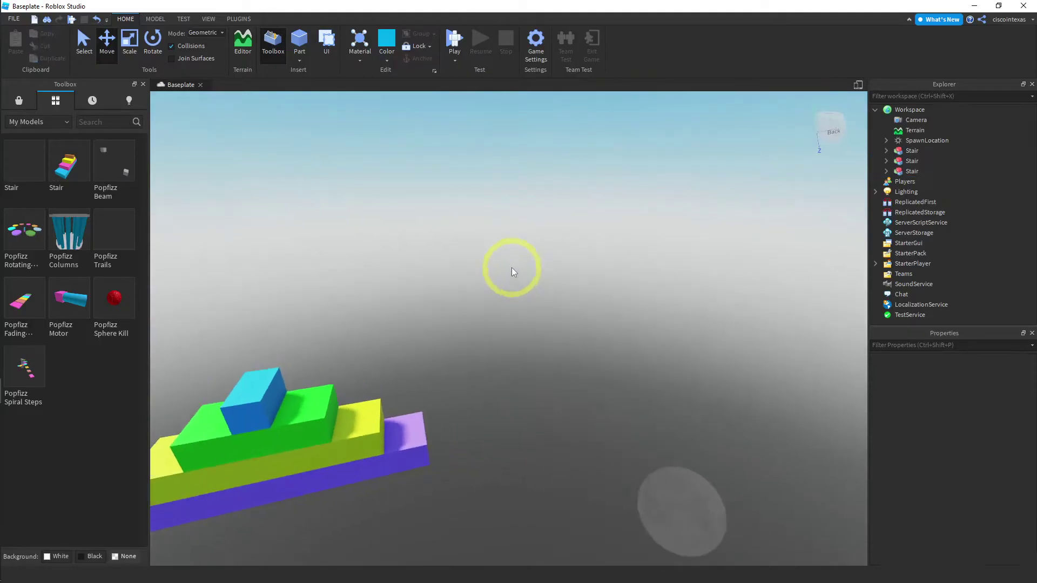
Close the Toolbox and start a play test of the three-stair obby.
{"action": "key", "text": "a"}
{"action": "key", "text": "d"}
{"action": "key", "text": "s"}
{"action": "key", "text": "a"}
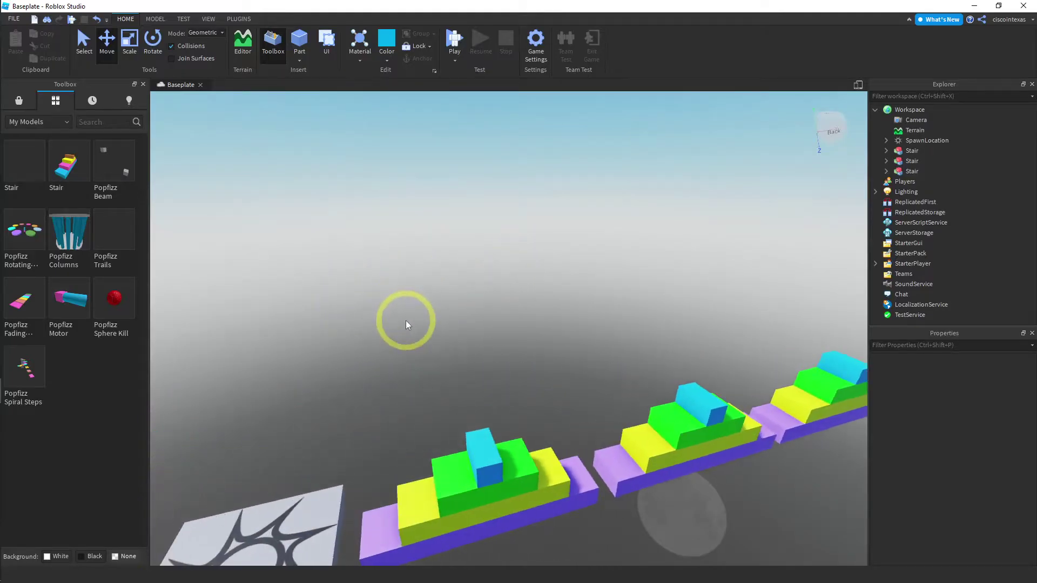
{"action": "left_click", "coordinate": [144, 85]}
{"action": "left_click", "coordinate": [458, 40]}
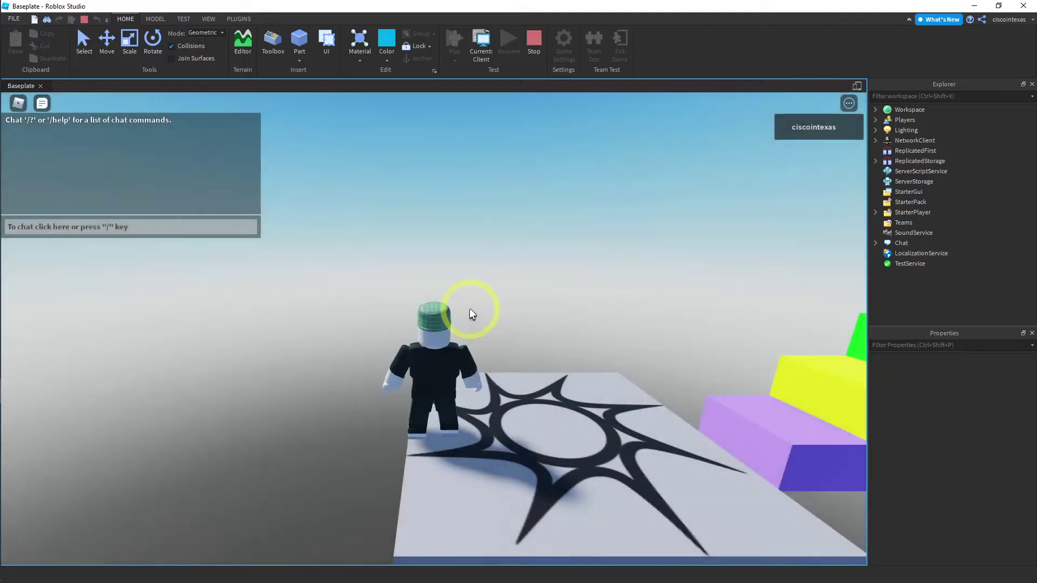
Run the avatar from the spawn pad over the first stair onto the middle one and view the row from the side.
{"action": "right_click_drag", "start_coordinate": [470, 310], "coordinate": [469, 309]}
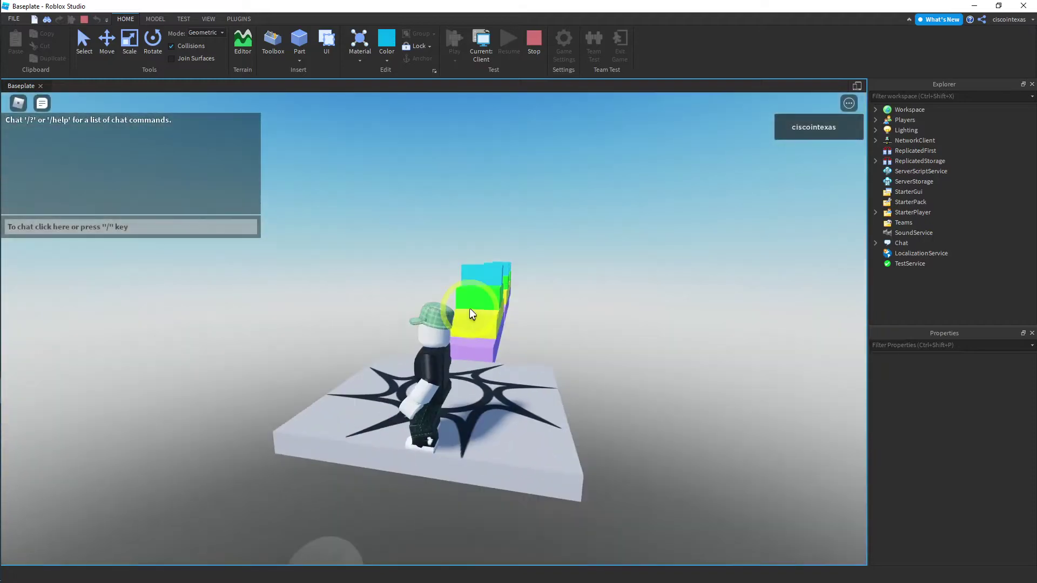
{"action": "key", "text": "w"}
{"action": "key", "text": "w"}
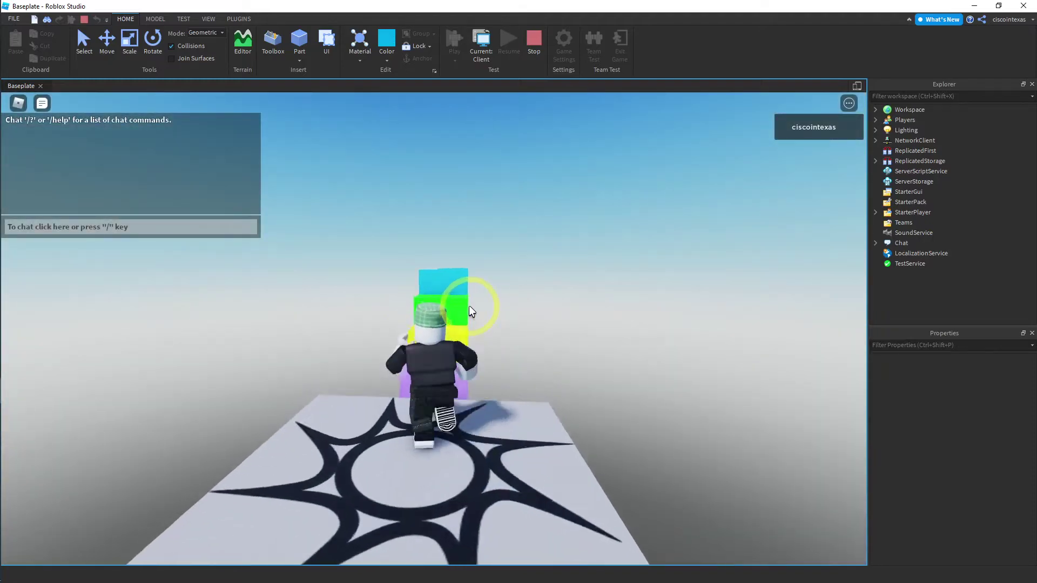
{"action": "key", "text": "w"}
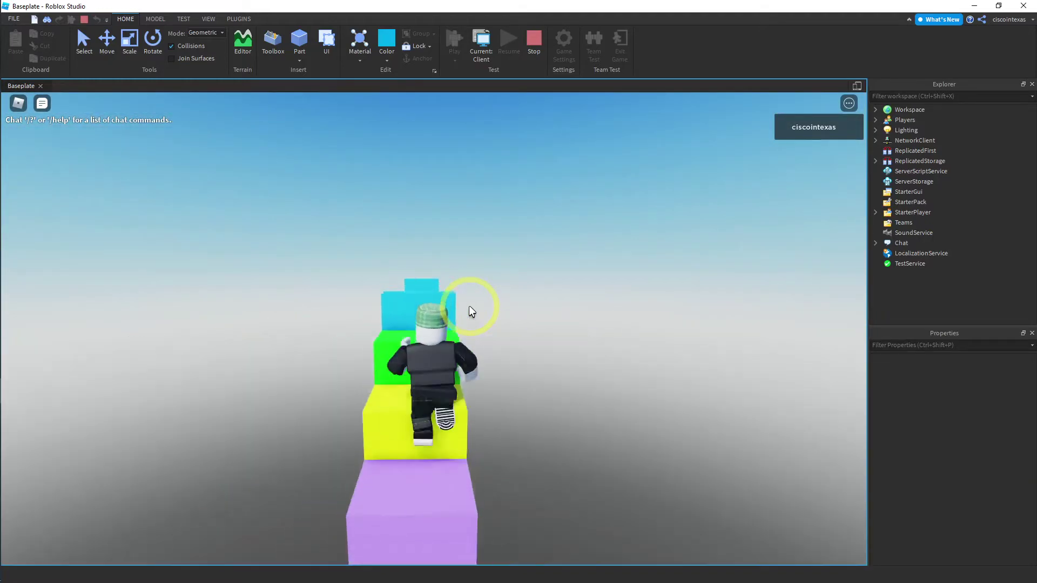
{"action": "right_click_drag", "start_coordinate": [534, 307], "coordinate": [533, 307]}
{"action": "scroll", "coordinate": [521, 295], "scroll_direction": "down", "scroll_amount": 5}
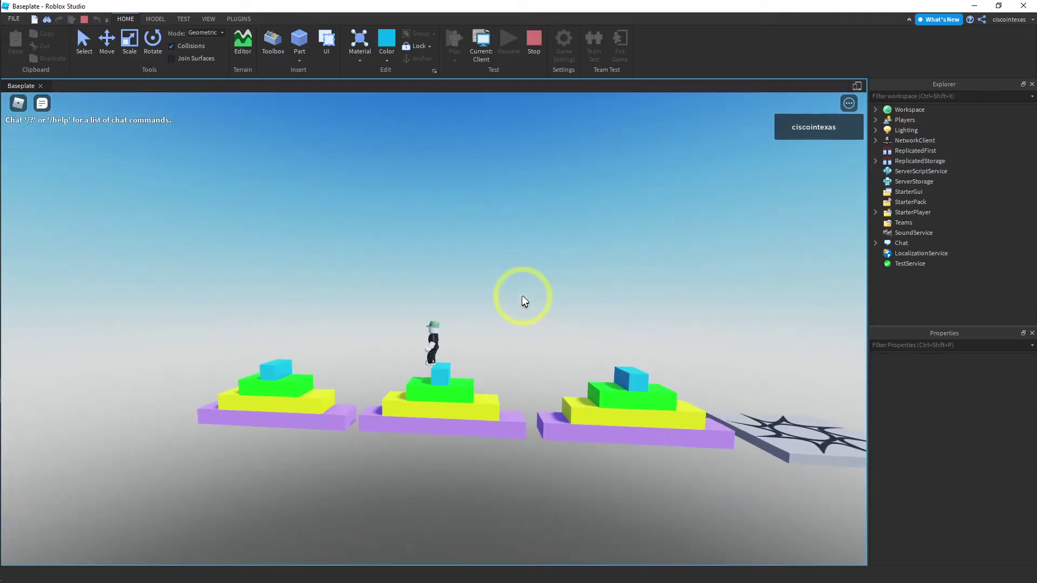
Run and jump the avatar from the middle stair across the gap to the top of the third stair.
{"action": "key", "text": "a"}
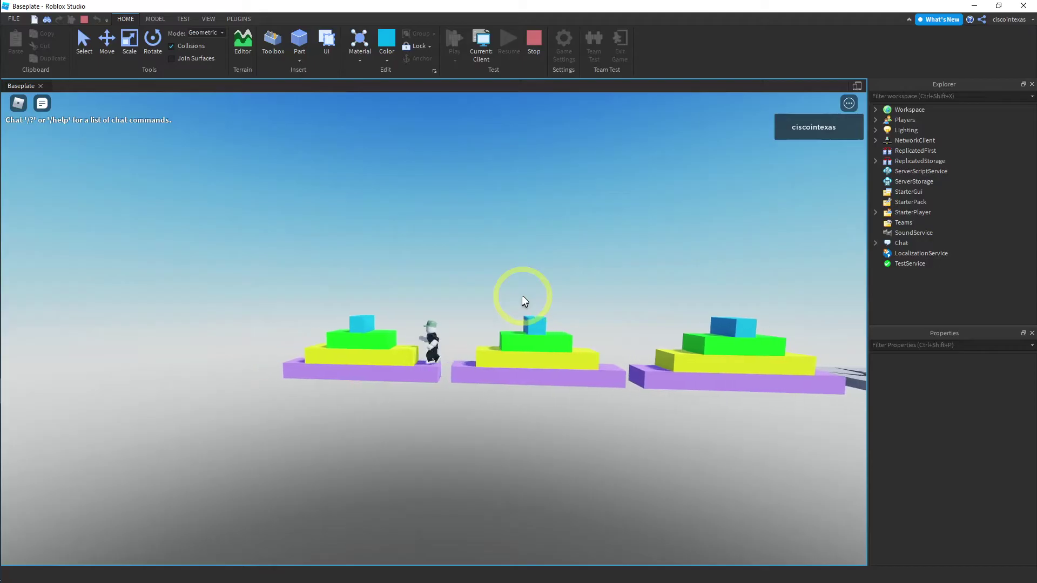
{"action": "key", "text": "a"}
{"action": "key", "text": "space"}
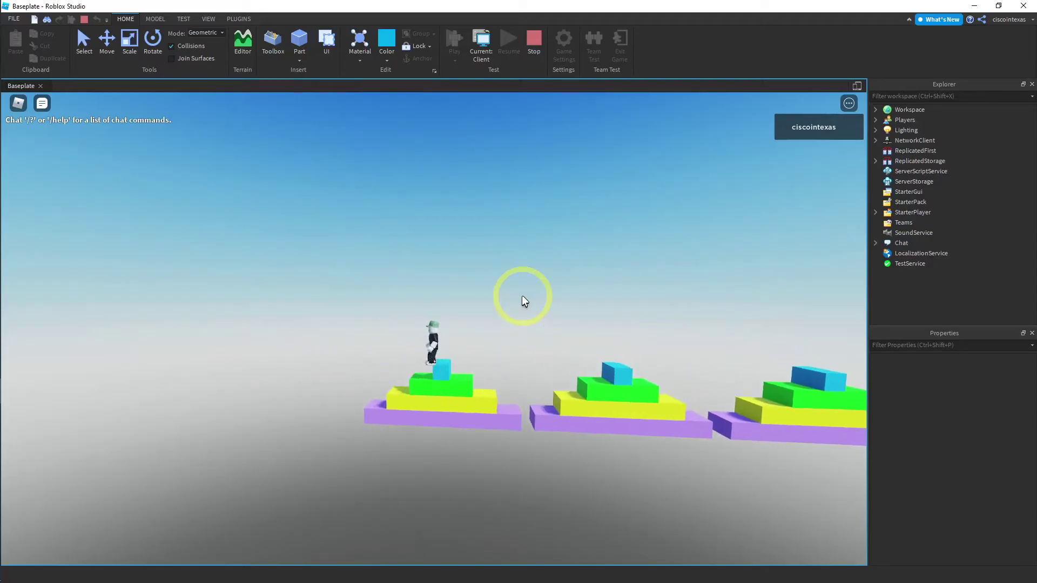
Turn the avatar around and run it back over the stairs to the spawn pad, viewing the row from the opposite side.
{"action": "key", "text": "d"}
{"action": "right_click_drag", "start_coordinate": [522, 295], "coordinate": [522, 295]}
{"action": "key", "text": "w"}
{"action": "key", "text": "a"}
{"action": "key", "text": "w"}
{"action": "key", "text": "a"}
{"action": "key", "text": "space"}
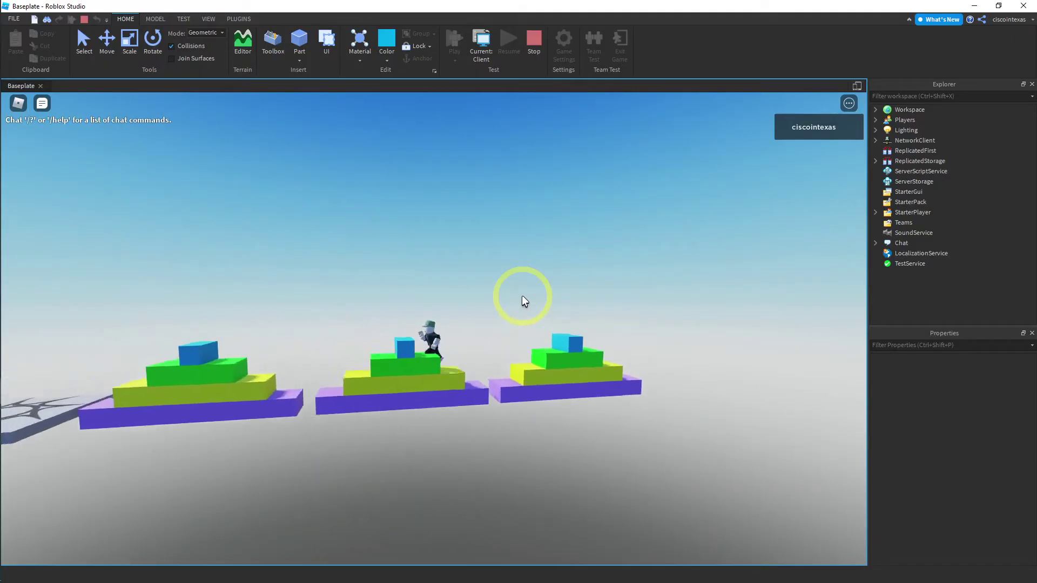
{"action": "key", "text": "a"}
{"action": "key", "text": "space"}
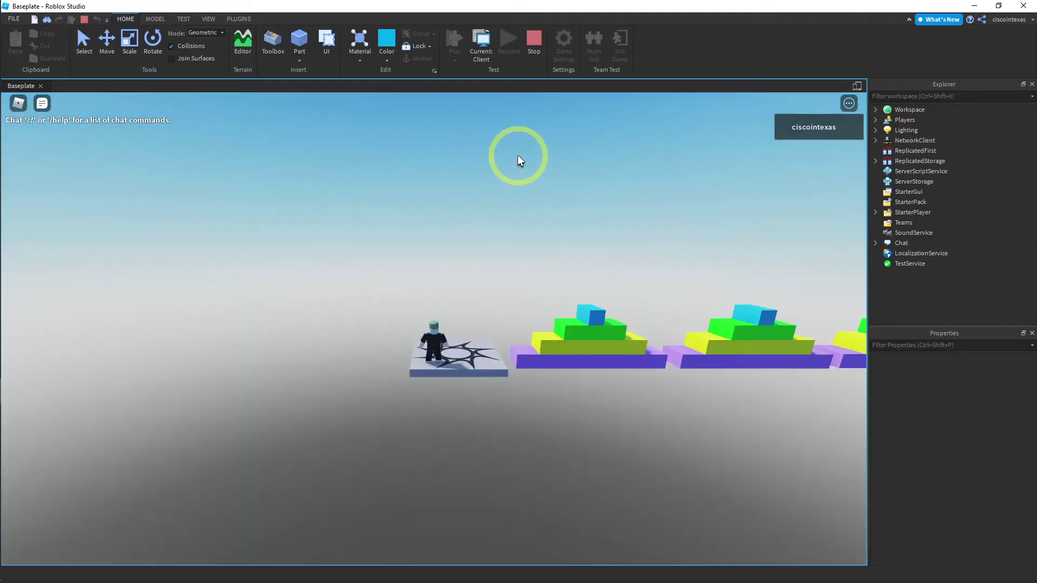
Stop the play test and view the row of three stairs from beside the spawn pad.
{"action": "left_click", "coordinate": [531, 41]}
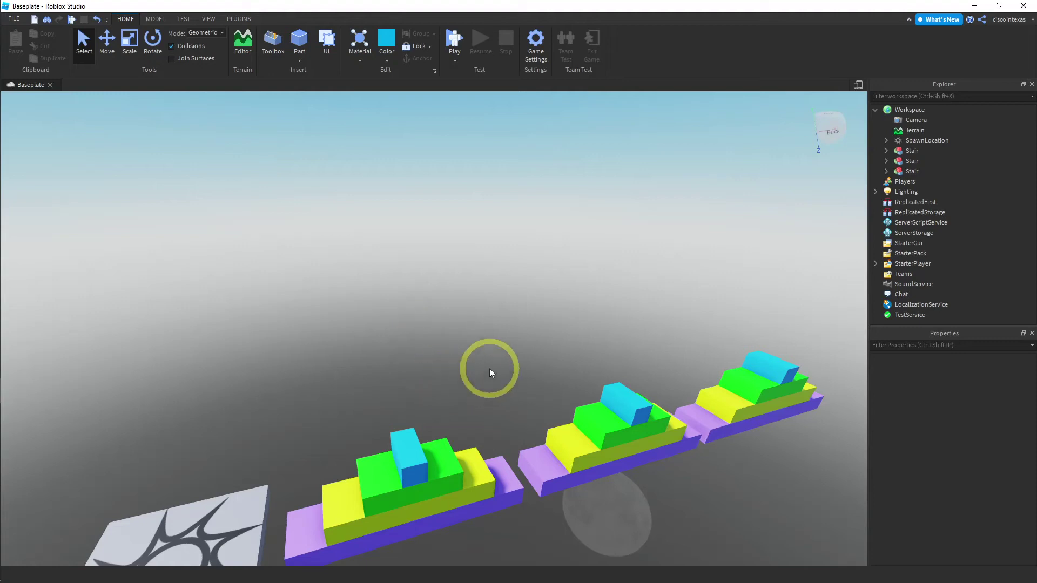
{"action": "right_click_drag", "start_coordinate": [477, 387], "coordinate": [476, 384]}
{"action": "right_click_drag", "start_coordinate": [485, 452], "coordinate": [483, 451]}
{"action": "key", "text": "a"}
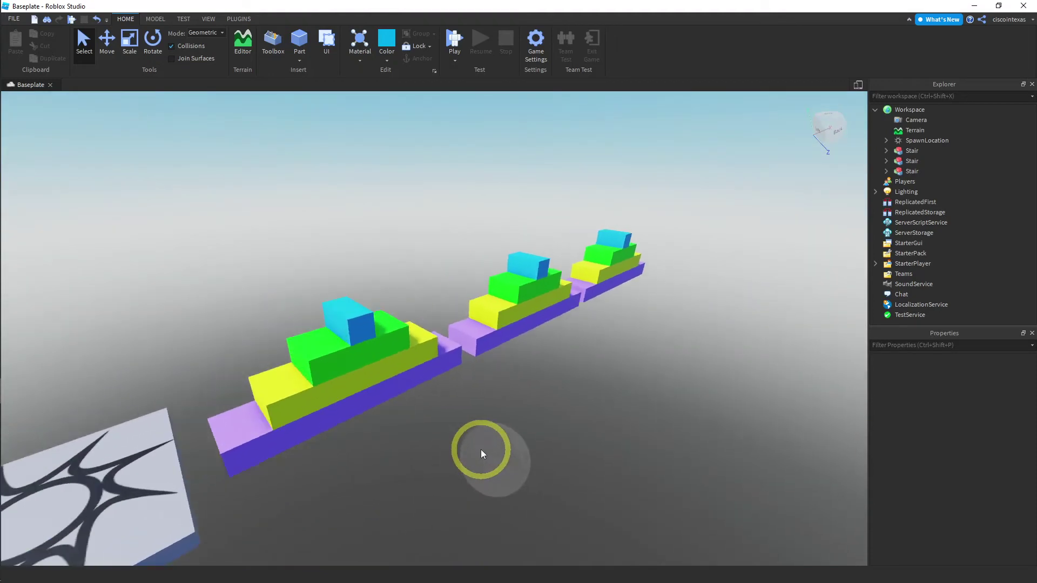